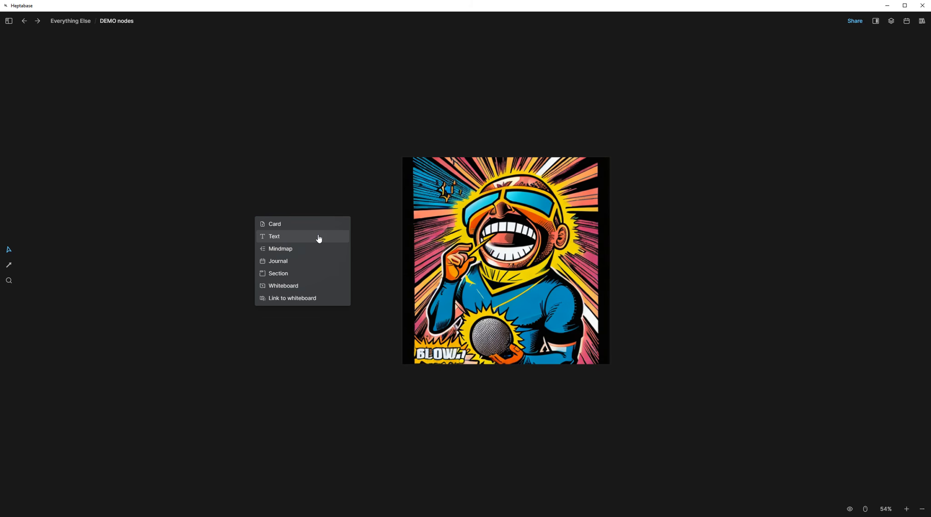
# Follow the START link on the DEMO 00 card and view the calendar and day-schedule examples.
pyautogui.click(248, 186)
pyautogui.click(283, 250)
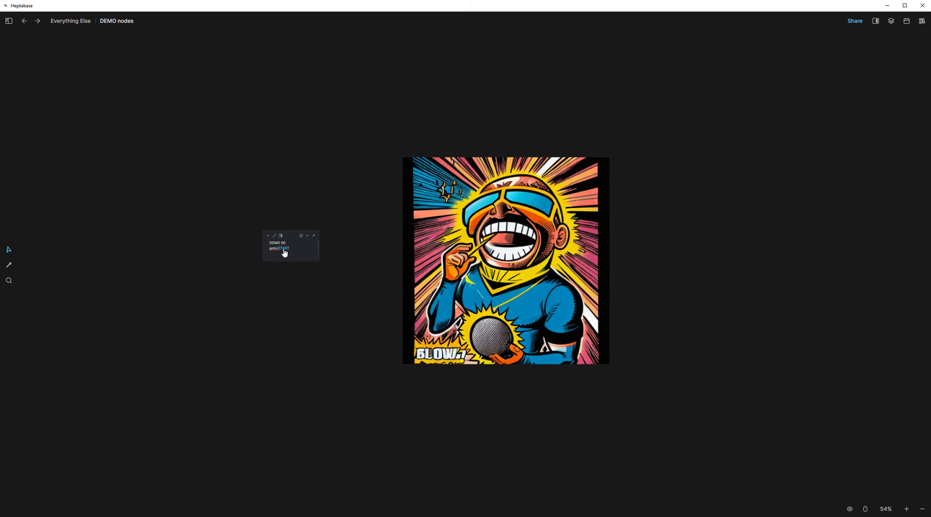
pyautogui.click(284, 250)
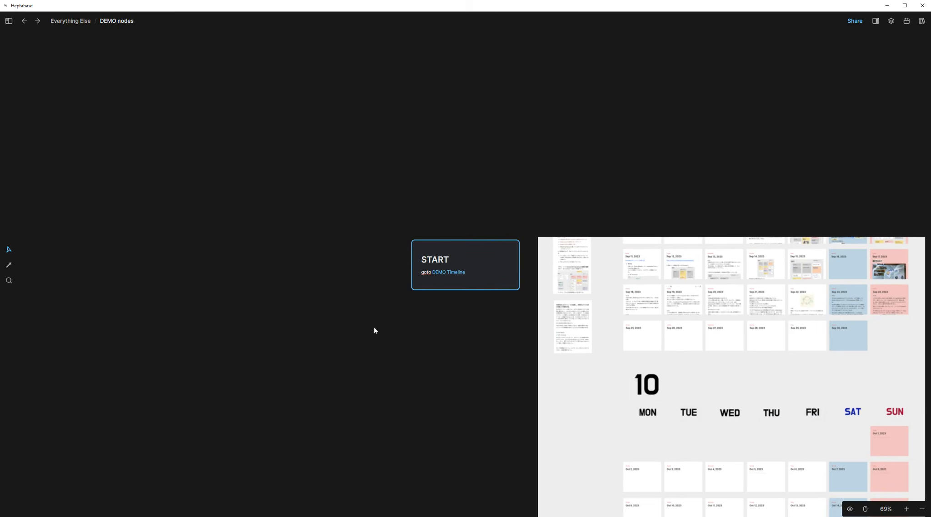
pyautogui.moveTo(374, 327); pyautogui.dragTo(21, 146)
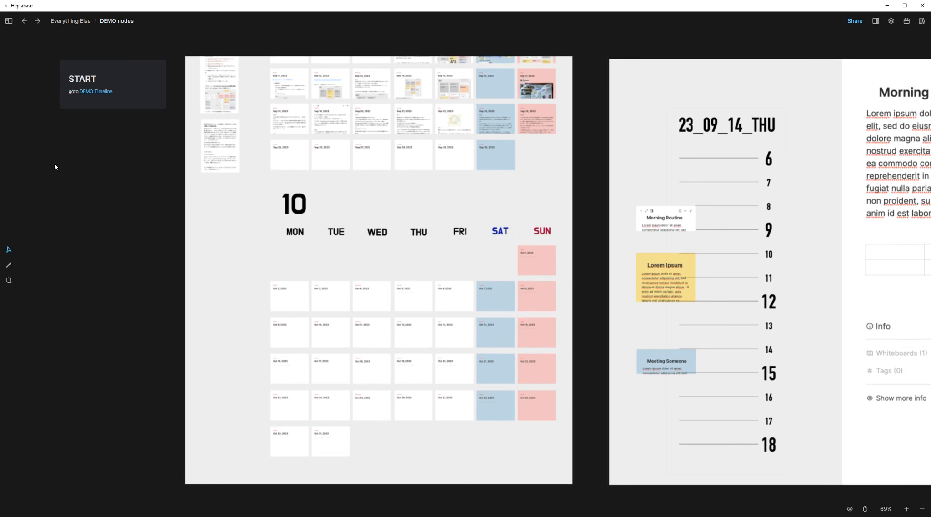
pyautogui.scroll(-1, 54, 162)
pyautogui.scroll(-1, 56, 167)
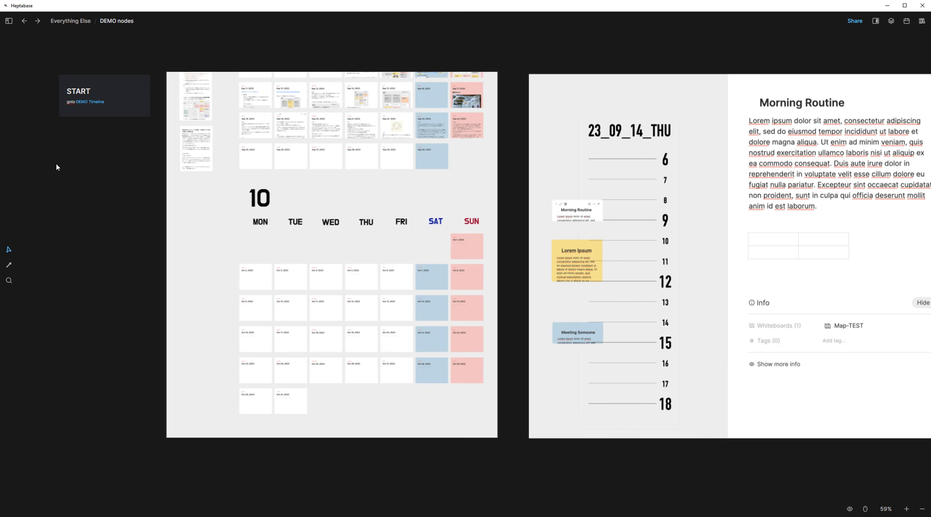
pyautogui.scroll(-1, 57, 167)
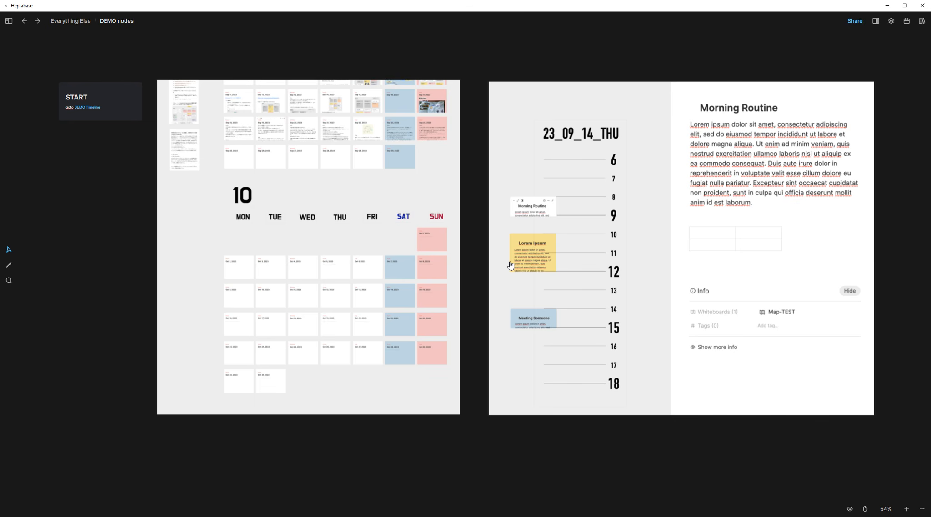
# Follow the DEMO Timeline link on the START card and view the timeline and September 2023 graphics.
pyautogui.click(87, 107)
pyautogui.click(89, 109)
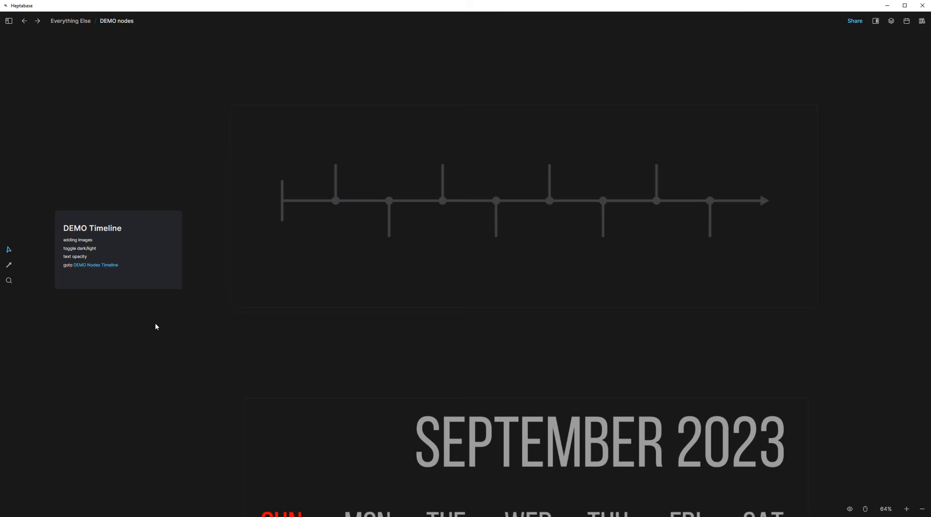
pyautogui.scroll(-2, 156, 327)
pyautogui.moveTo(189, 361); pyautogui.dragTo(192, 239)
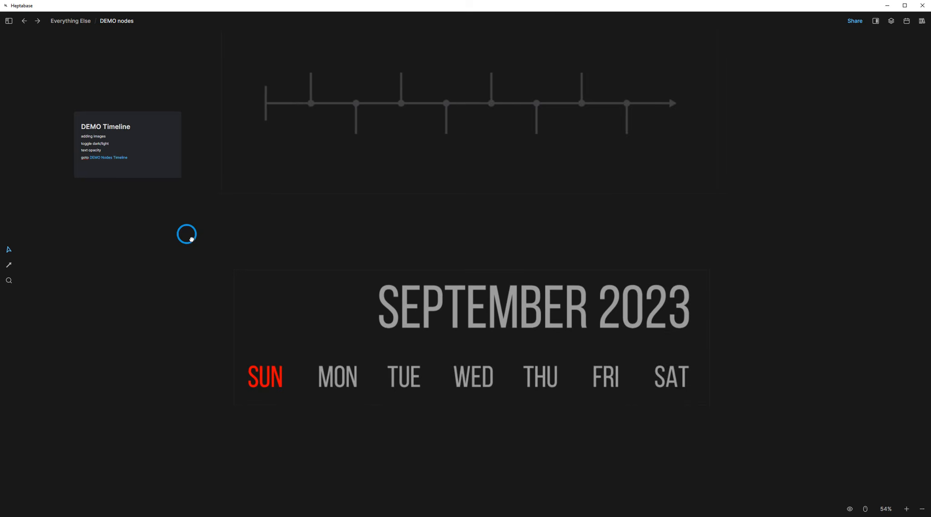
pyautogui.scroll(-1, 192, 246)
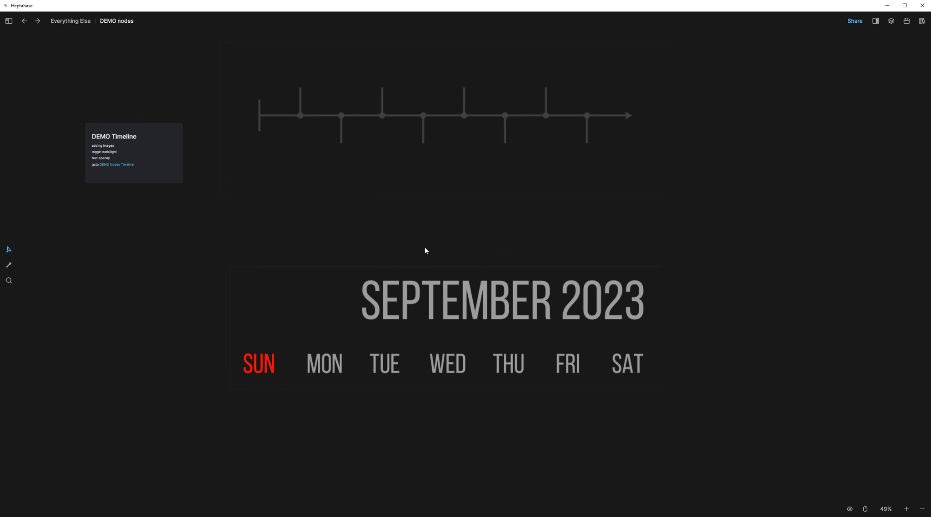
# Delete the September 2023 calendar header image from the whiteboard.
pyautogui.moveTo(425, 251); pyautogui.dragTo(418, 78)
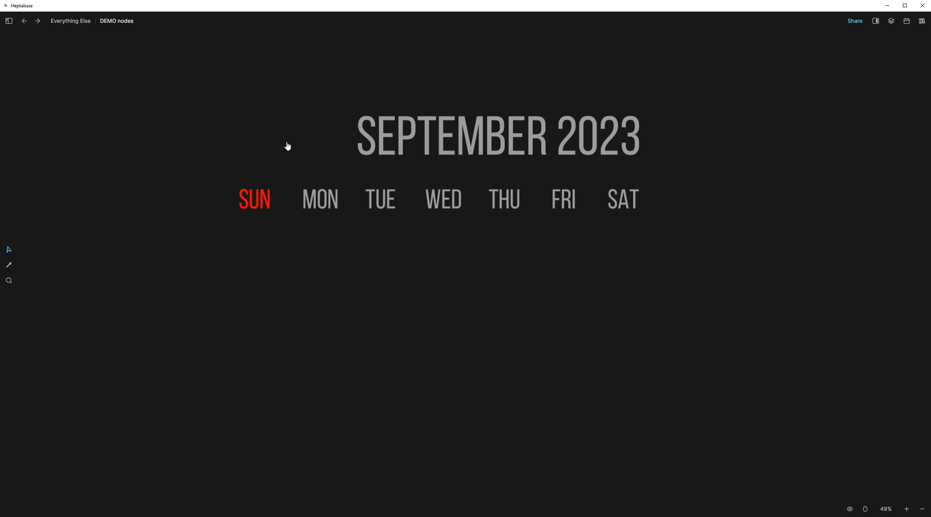
pyautogui.moveTo(210, 93); pyautogui.dragTo(680, 266)
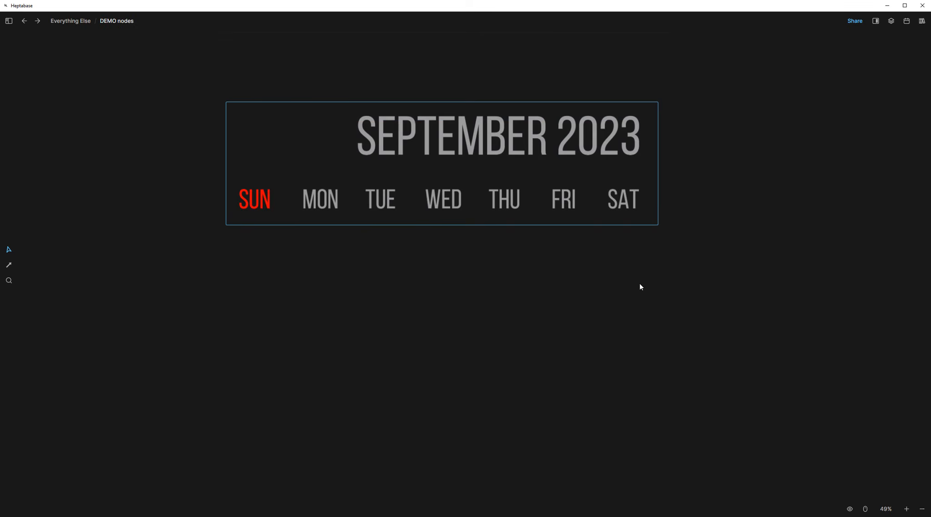
pyautogui.press('Delete')
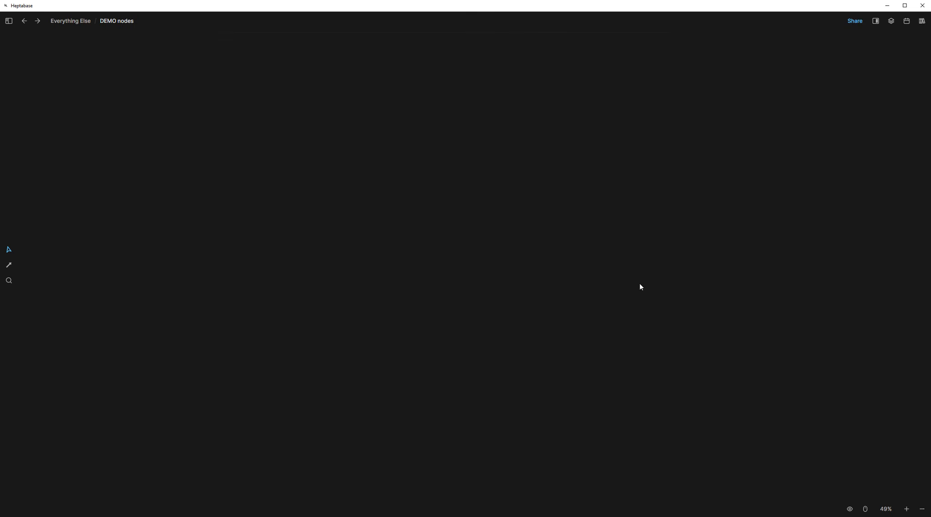
# Add an empty text element to the blank canvas area where the September 2023 header was.
pyautogui.rightClick(396, 132)
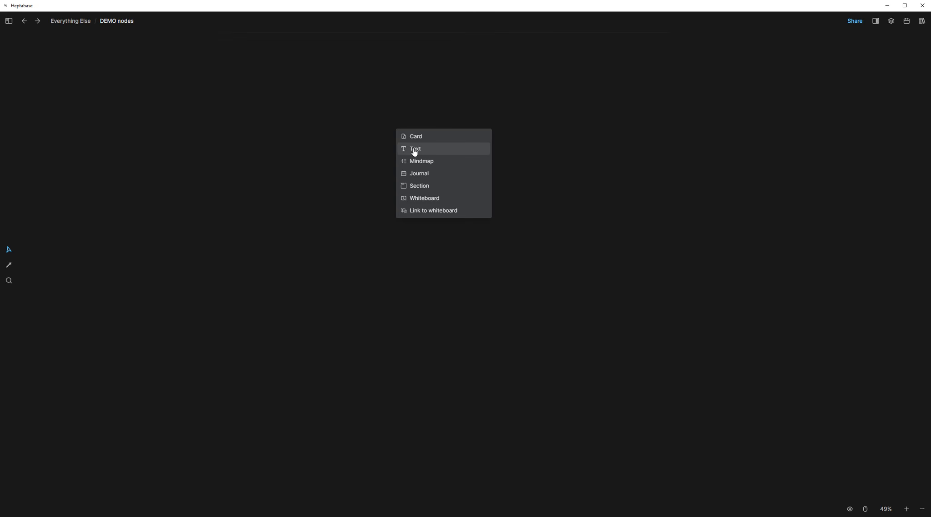
pyautogui.rightClick(364, 146)
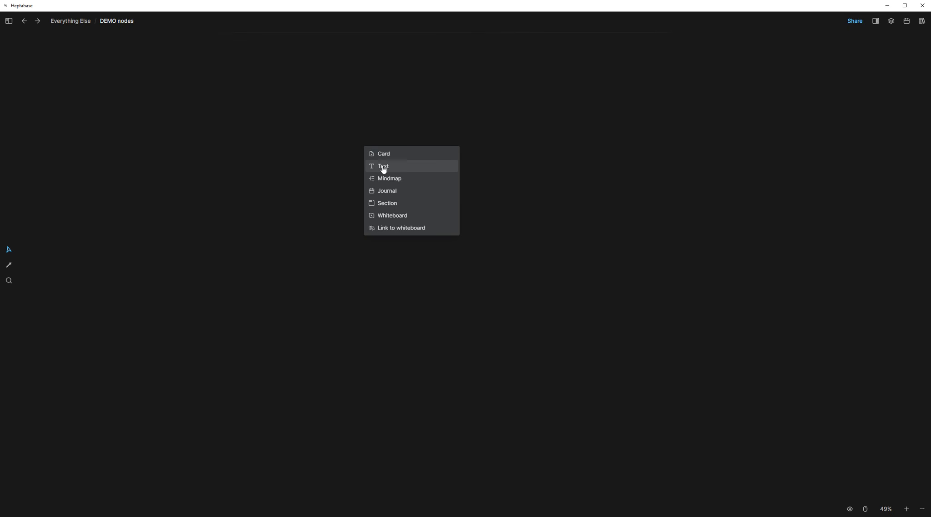
pyautogui.click(383, 167)
pyautogui.rightClick(383, 166)
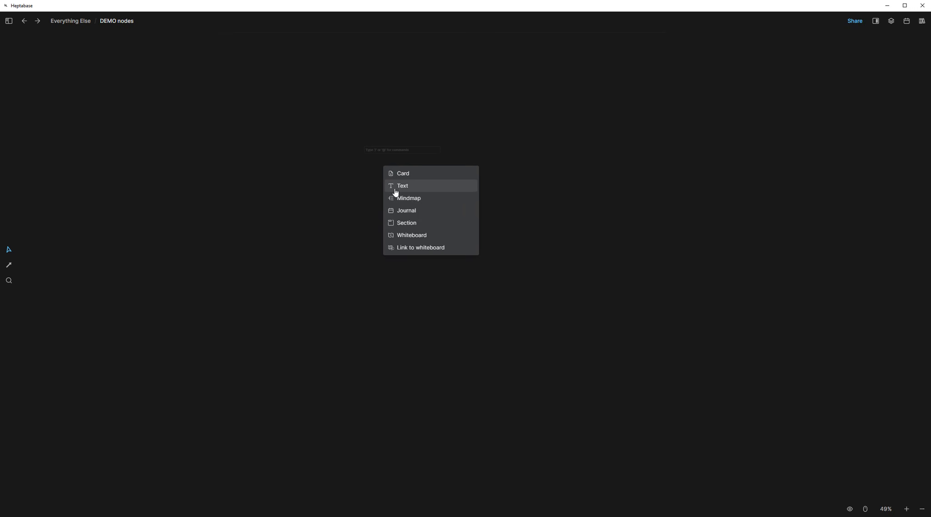
pyautogui.click(375, 152)
pyautogui.scroll(1, 367, 170)
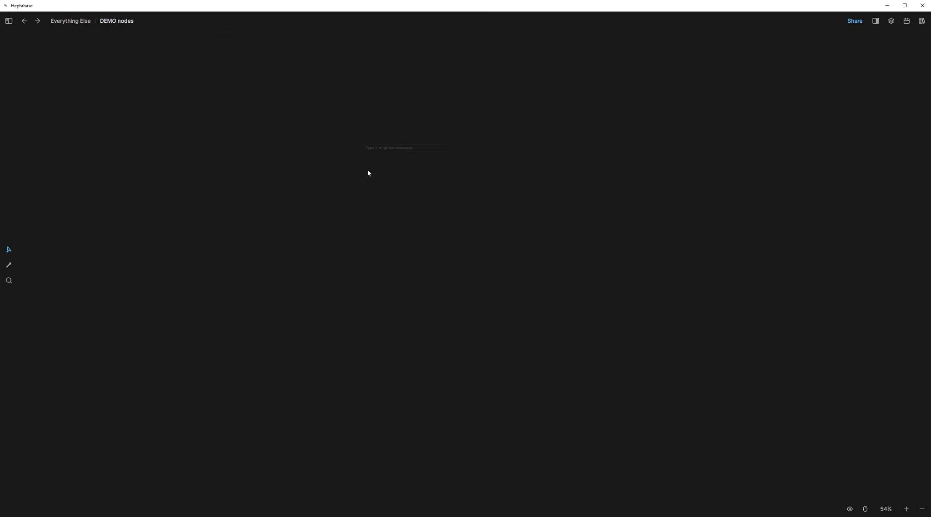
pyautogui.scroll(5, 367, 169)
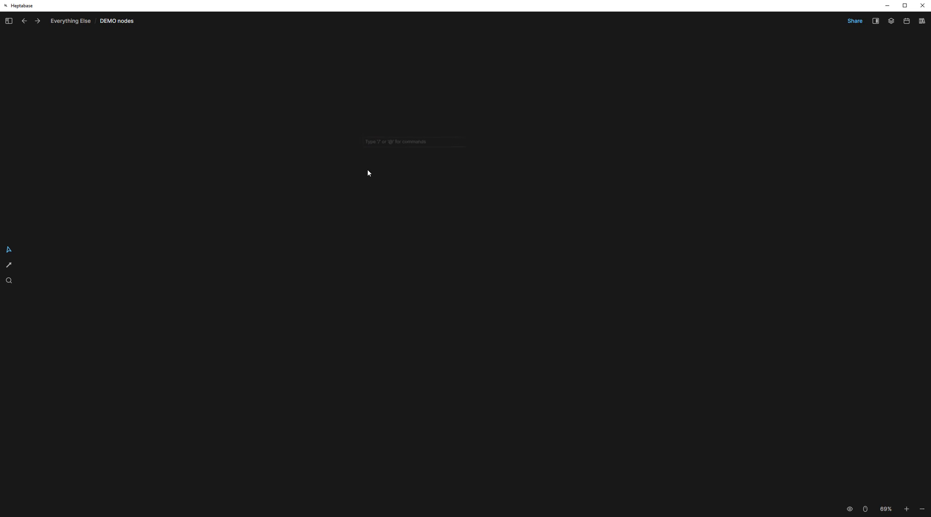
# Insert an image block in the empty text element and upload the light grey September 2023 header from the demoGraphics folder.
pyautogui.click(377, 136)
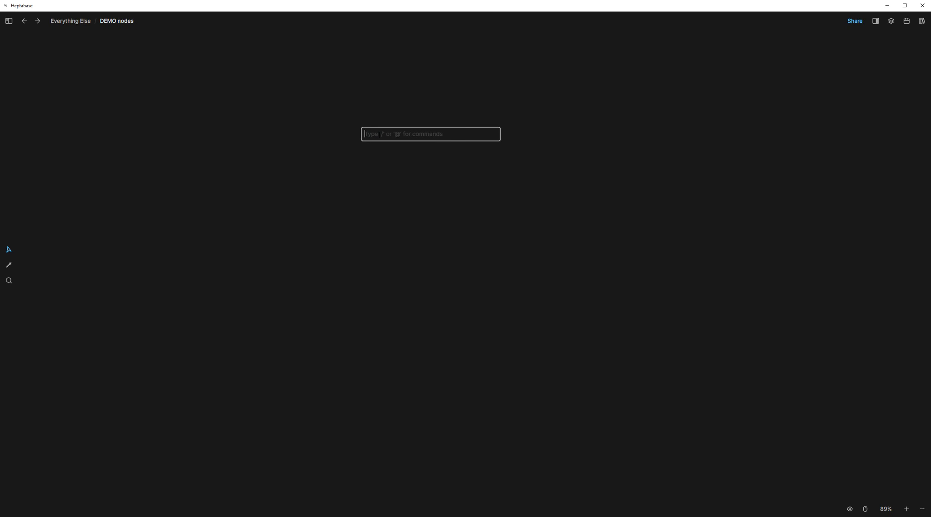
pyautogui.write('/')
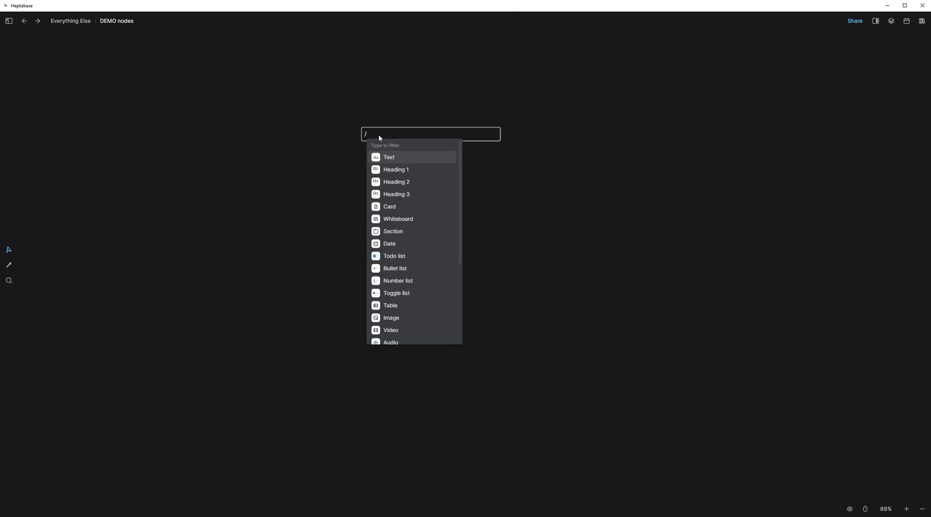
pyautogui.click(387, 318)
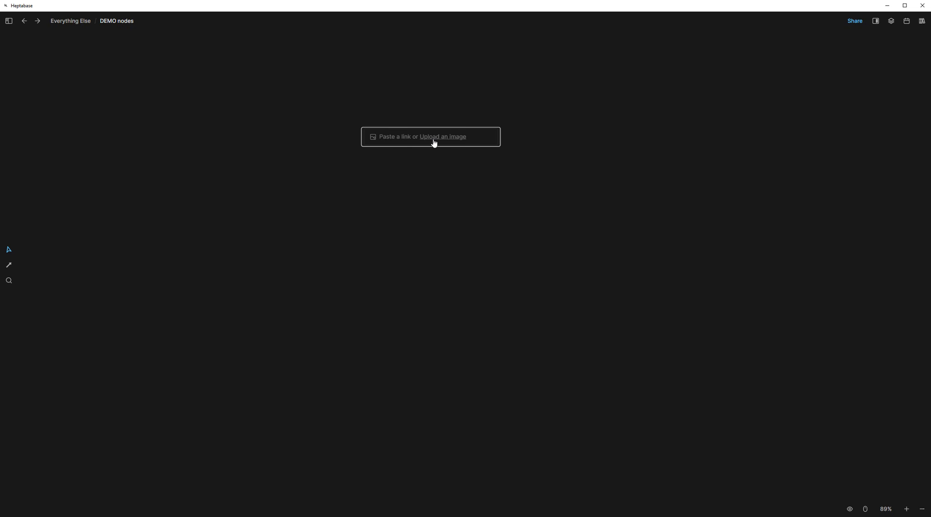
pyautogui.click(434, 142)
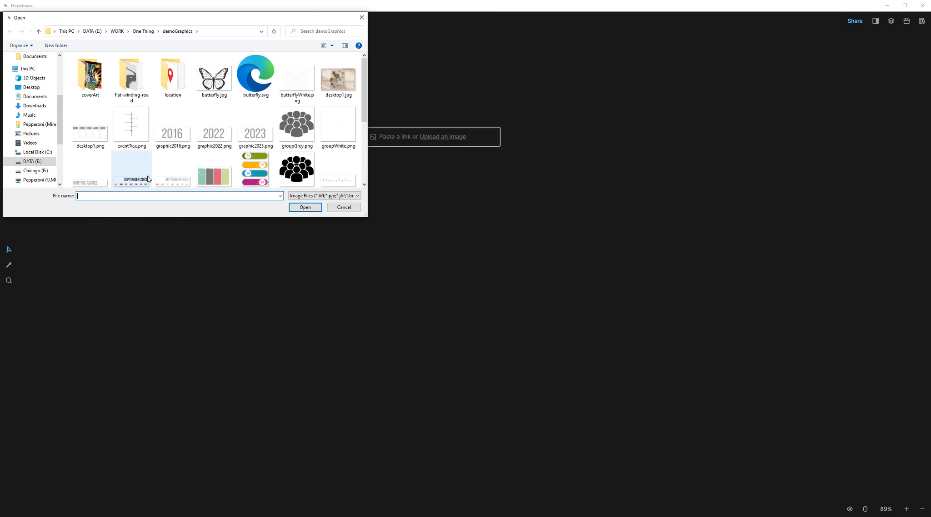
pyautogui.click(170, 183)
pyautogui.doubleClick(172, 173)
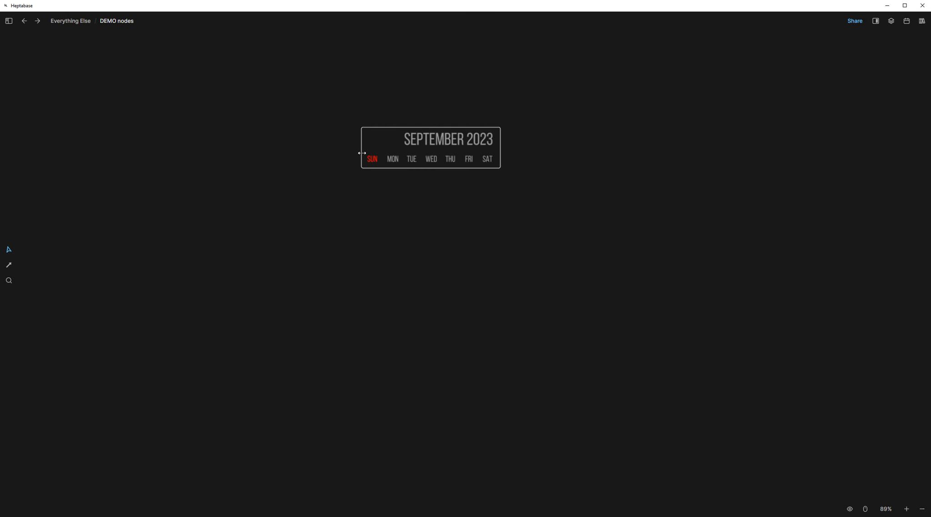
# Enlarge the September 2023 header image by extending its left edge outward, and try to extend its right edge.
pyautogui.moveTo(362, 153); pyautogui.dragTo(189, 176)
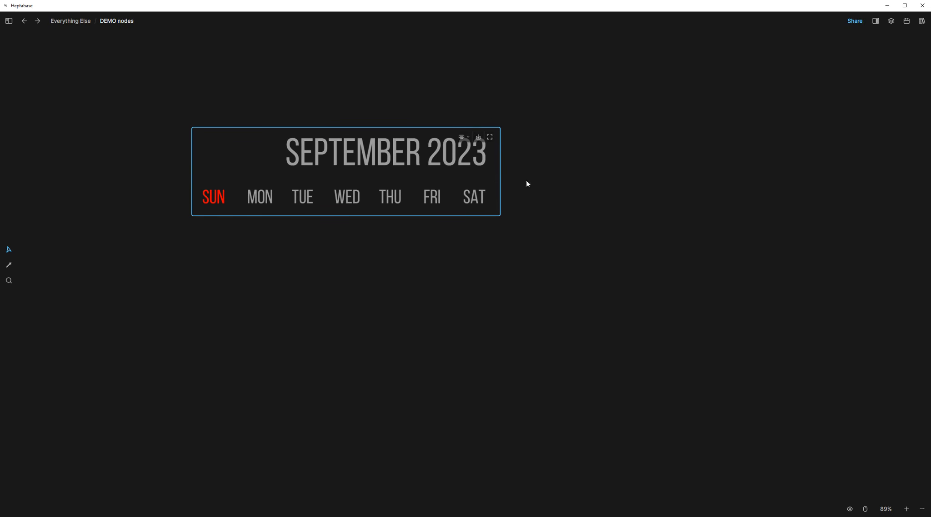
pyautogui.click(503, 176)
pyautogui.moveTo(502, 176); pyautogui.dragTo(551, 180)
pyautogui.moveTo(495, 173); pyautogui.dragTo(523, 241)
pyautogui.click(534, 211)
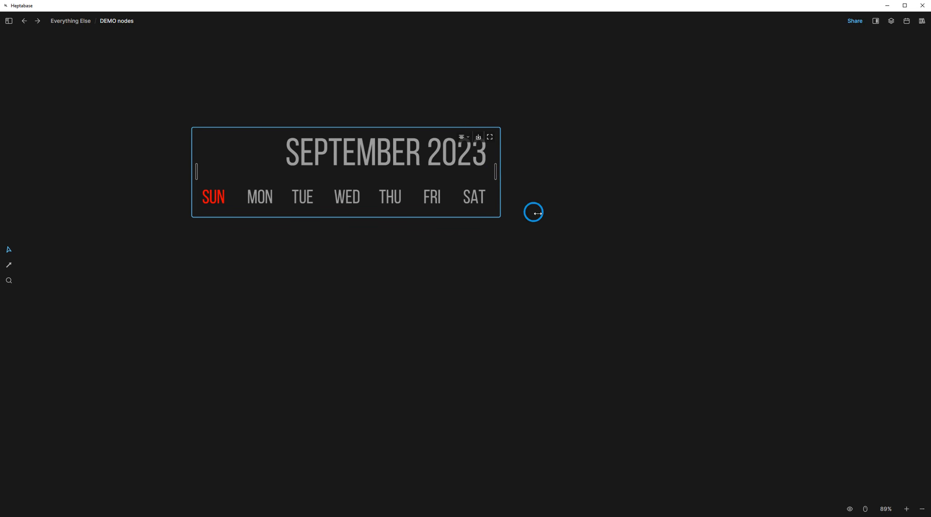
pyautogui.click(517, 203)
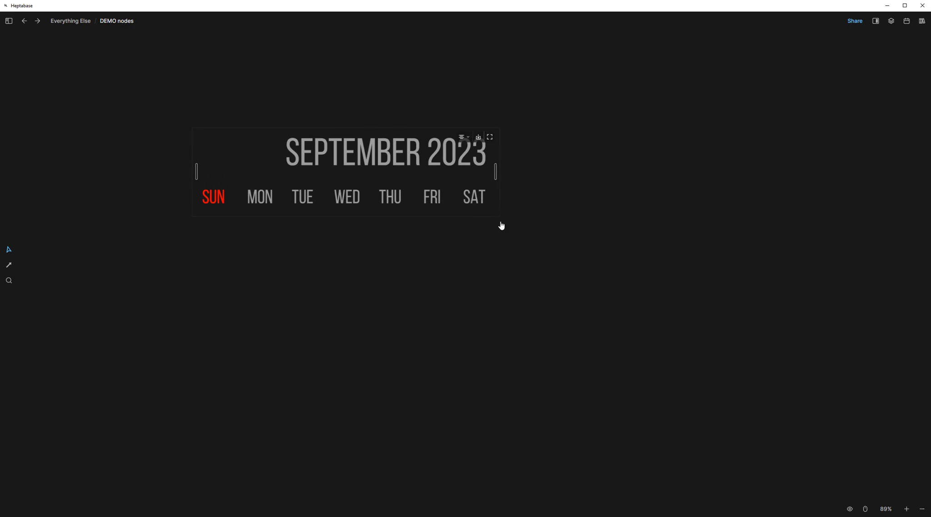
pyautogui.click(495, 197)
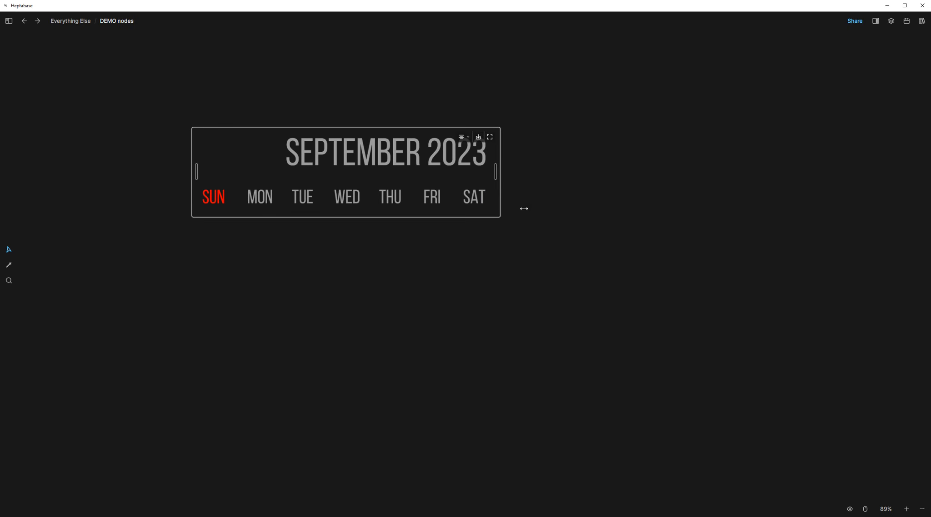
# Enlarge the September 2023 header image further on both sides and shift it rightward on the canvas.
pyautogui.moveTo(193, 195); pyautogui.dragTo(110, 241)
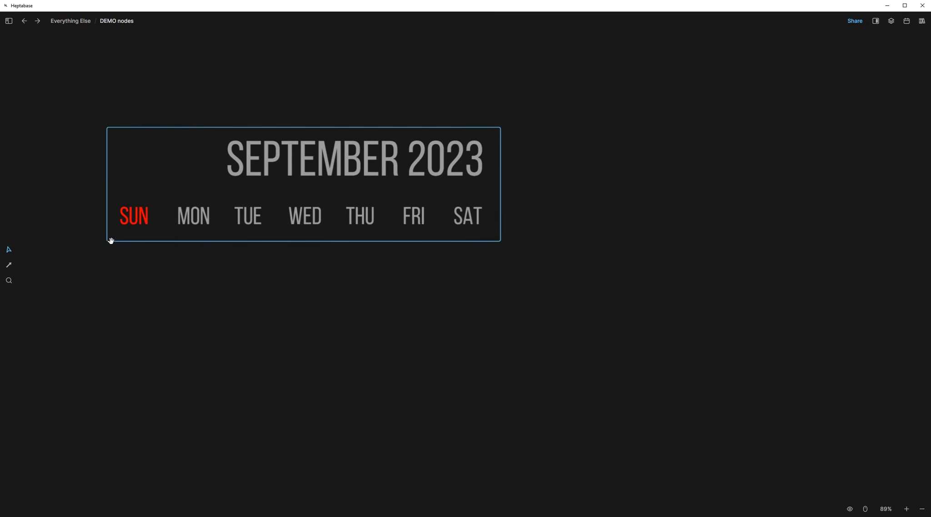
pyautogui.click(399, 155)
pyautogui.moveTo(399, 155); pyautogui.dragTo(488, 155)
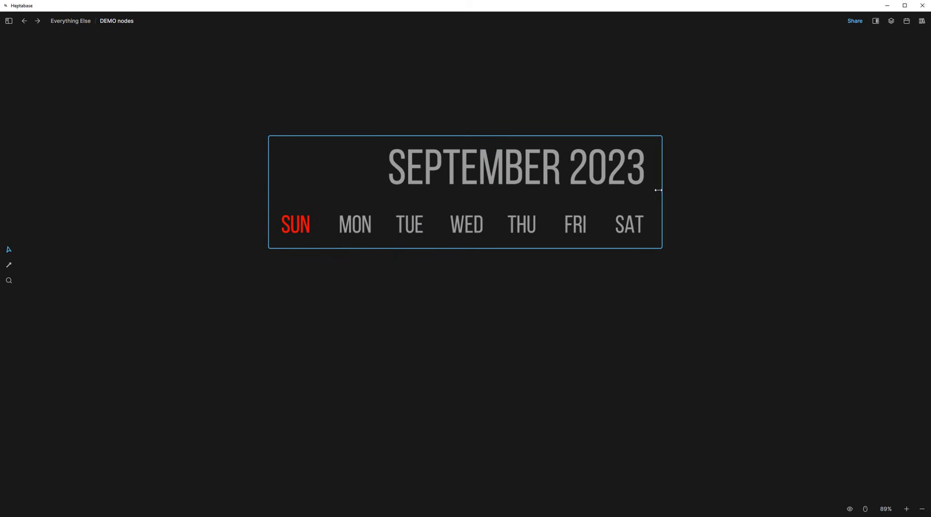
pyautogui.moveTo(660, 188); pyautogui.dragTo(771, 205)
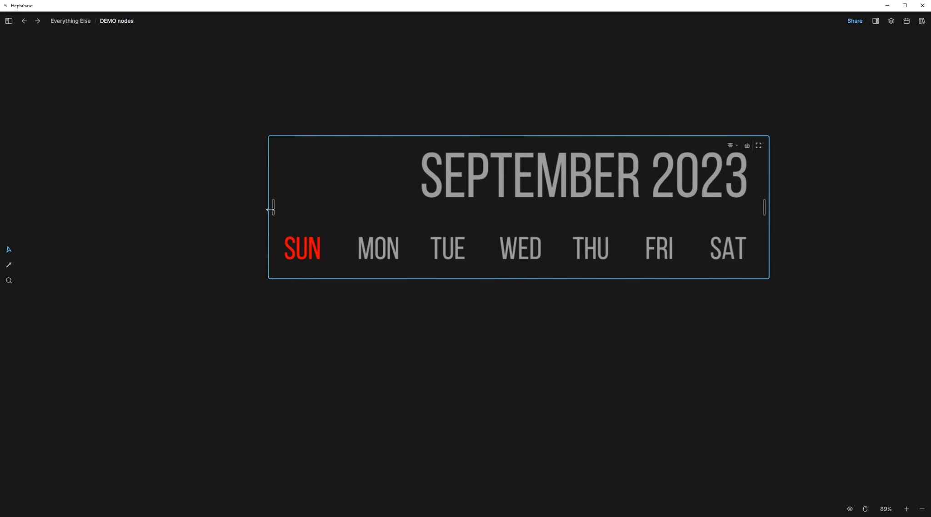
pyautogui.moveTo(266, 208); pyautogui.dragTo(284, 214)
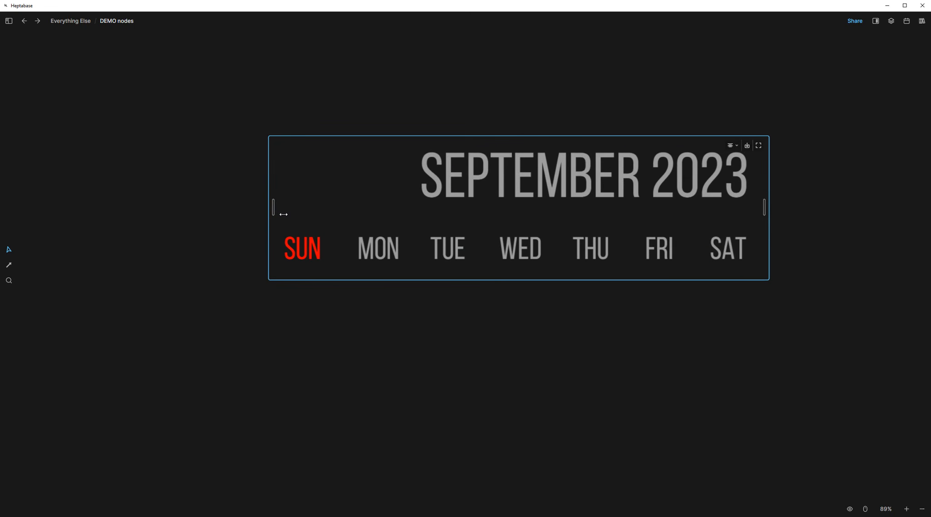
pyautogui.click(335, 296)
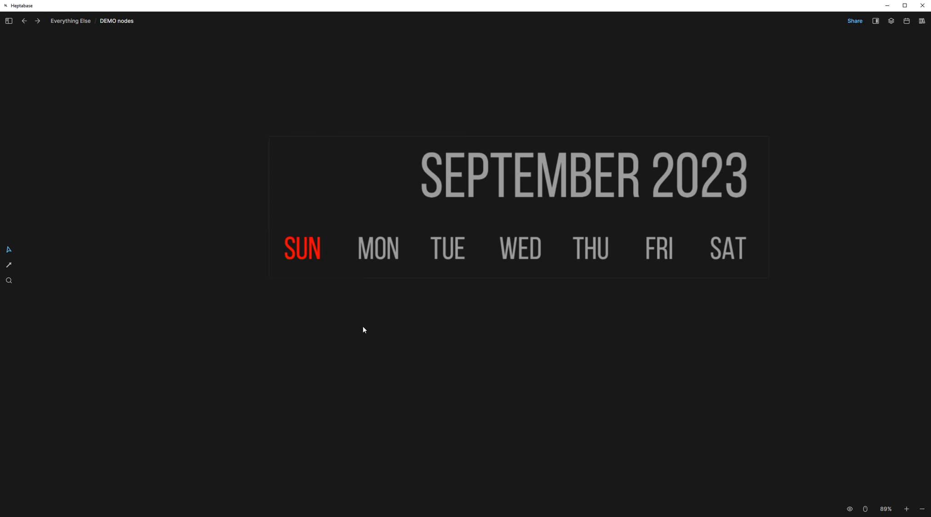
# Add a journal card beneath the SUN heading of the September 2023 header.
pyautogui.rightClick(284, 305)
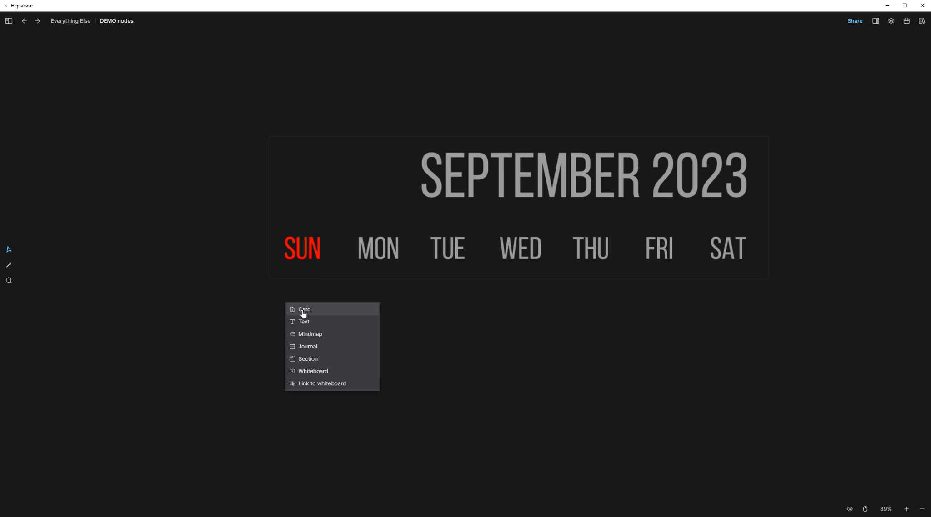
pyautogui.click(308, 347)
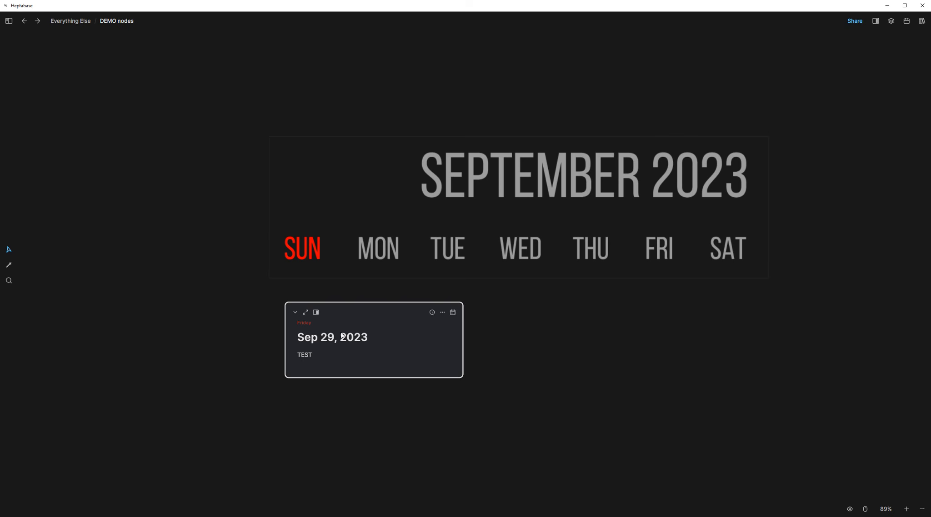
# Enlarge the September 2023 header by extending its left edge, and move it up to leave space above the journal card.
pyautogui.click(461, 189)
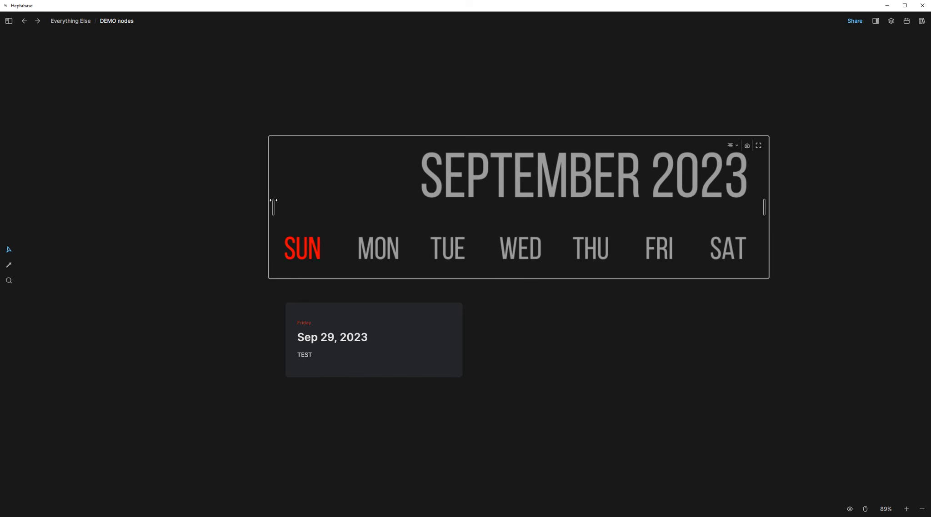
pyautogui.moveTo(266, 189); pyautogui.dragTo(189, 189)
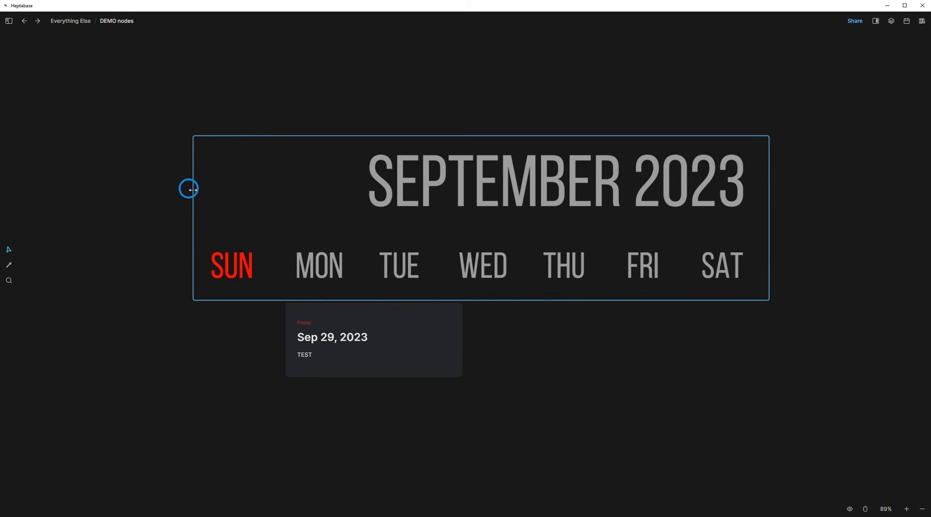
pyautogui.moveTo(434, 162); pyautogui.dragTo(450, 105)
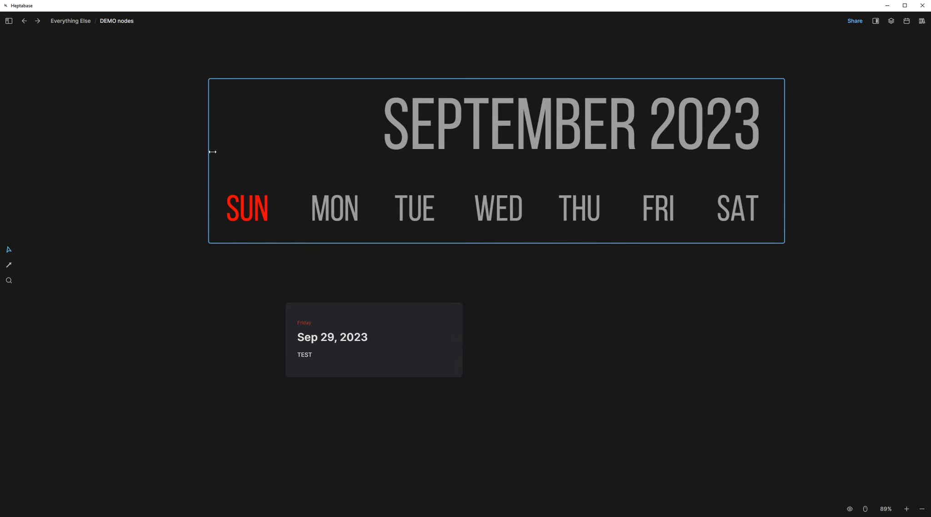
# Extend the left edge of the September 2023 header outward, and fit a narrowed journal card just beneath the header near MON.
pyautogui.moveTo(204, 147); pyautogui.dragTo(123, 147)
pyautogui.click(460, 342)
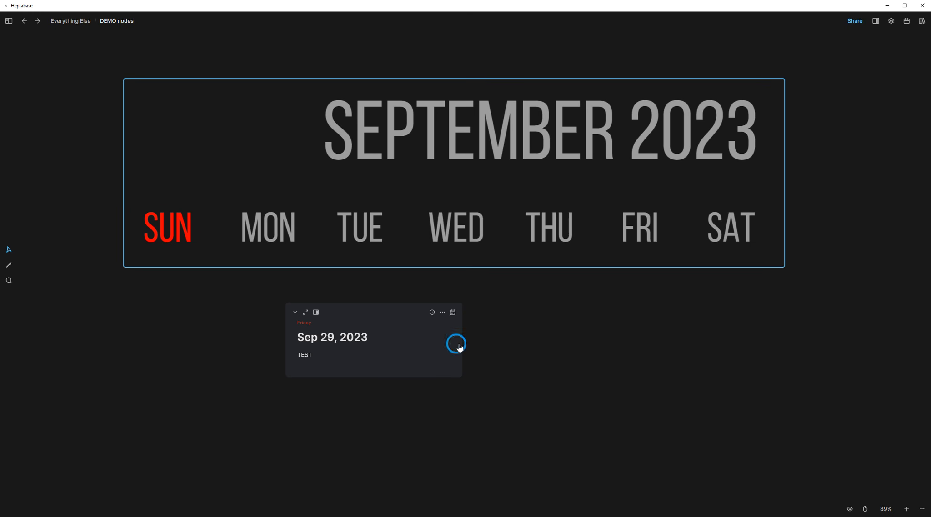
pyautogui.moveTo(461, 342); pyautogui.dragTo(400, 335)
pyautogui.moveTo(347, 313); pyautogui.dragTo(282, 295)
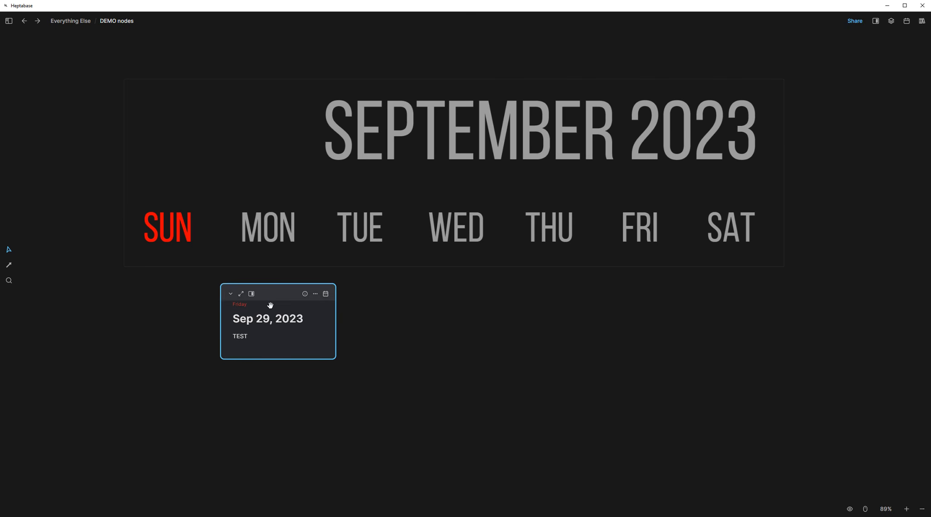
# Paste a copy of the Sep 29, 2023 journal card and line it up directly below the original.
pyautogui.hotkey('ctrl', 'v')
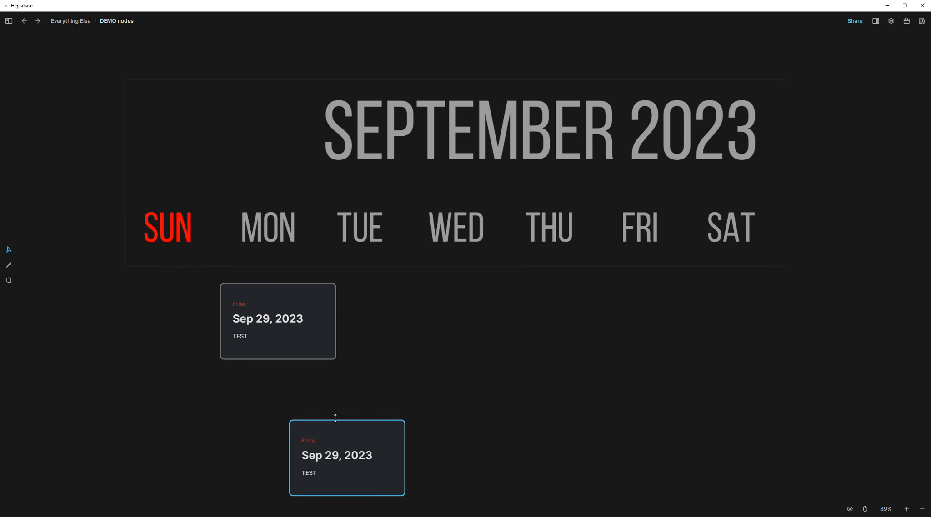
pyautogui.moveTo(332, 428); pyautogui.dragTo(265, 380)
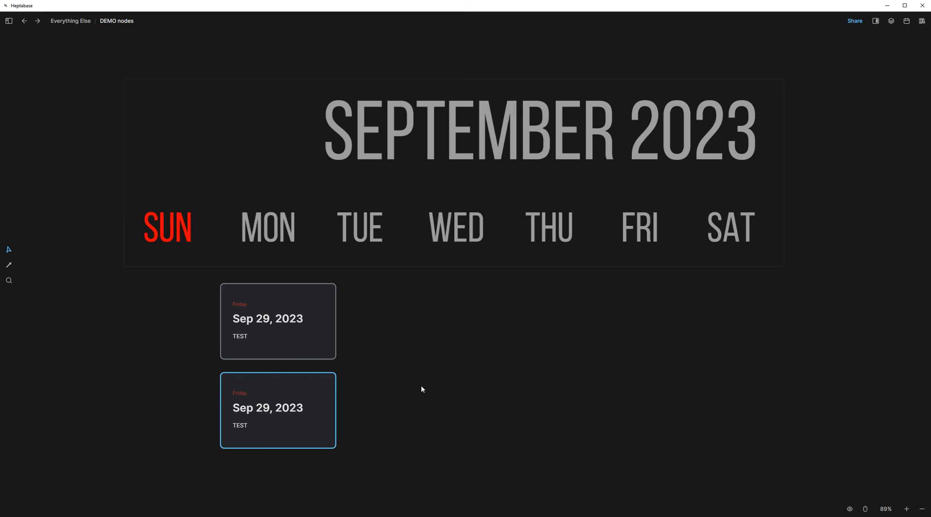
# Select both journal cards and examine the Tidy up alignment, spacing and layout options.
pyautogui.moveTo(203, 477); pyautogui.dragTo(370, 264)
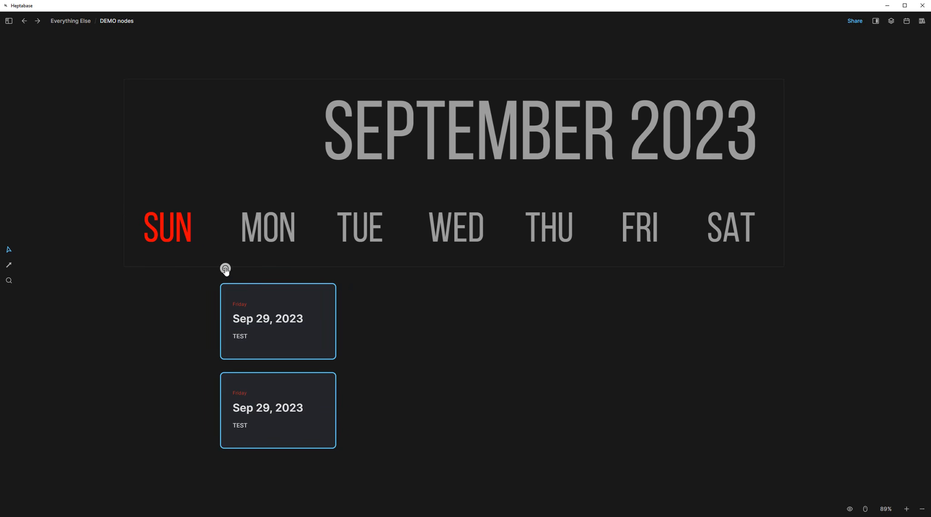
pyautogui.click(225, 269)
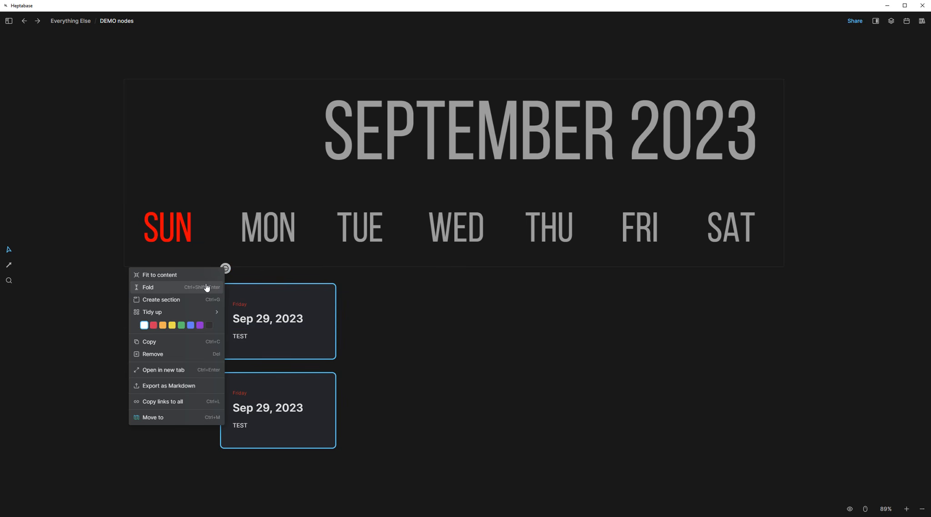
pyautogui.moveTo(193, 313)
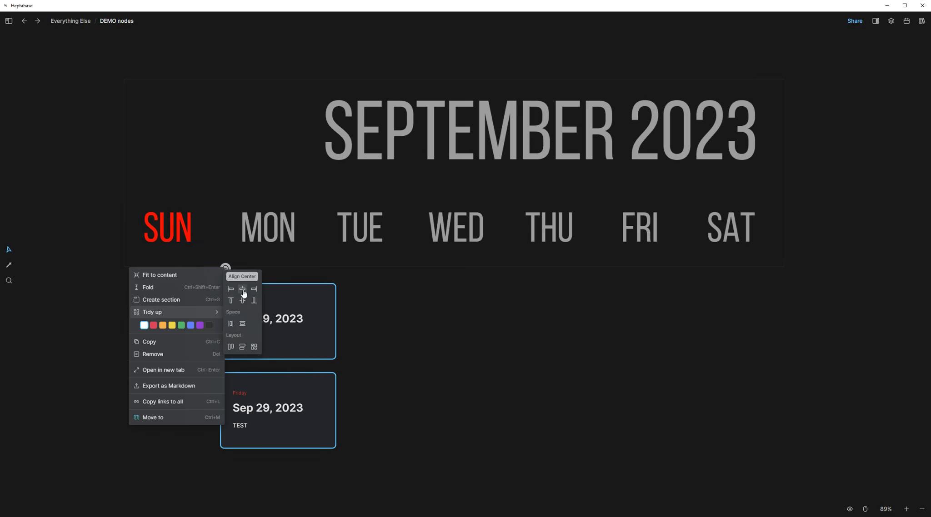
pyautogui.click(414, 364)
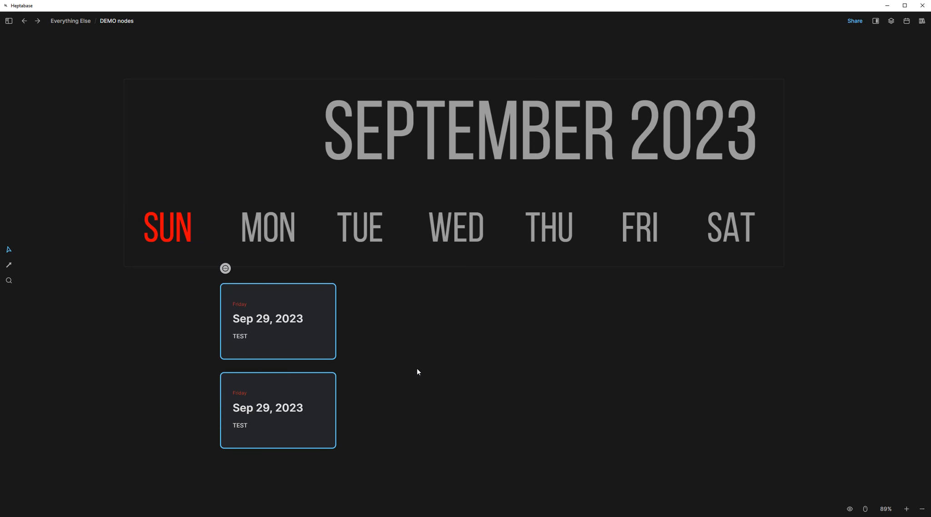
pyautogui.click(236, 369)
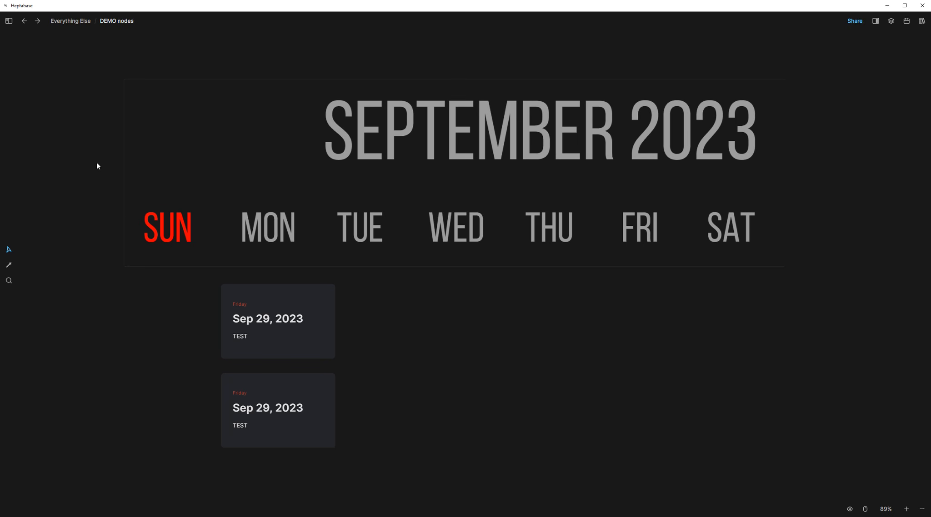
# Add a text element reading 2015 in the empty space above the timeline image.
pyautogui.scroll(1, 97, 166)
pyautogui.scroll(-3, 96, 169)
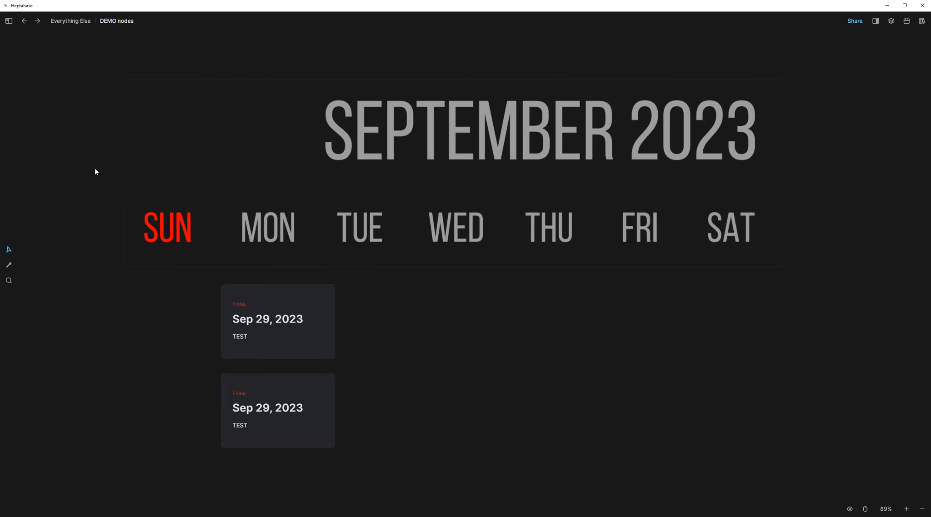
pyautogui.scroll(-1, 95, 171)
pyautogui.moveTo(89, 150); pyautogui.dragTo(130, 301)
pyautogui.moveTo(122, 183); pyautogui.dragTo(183, 291)
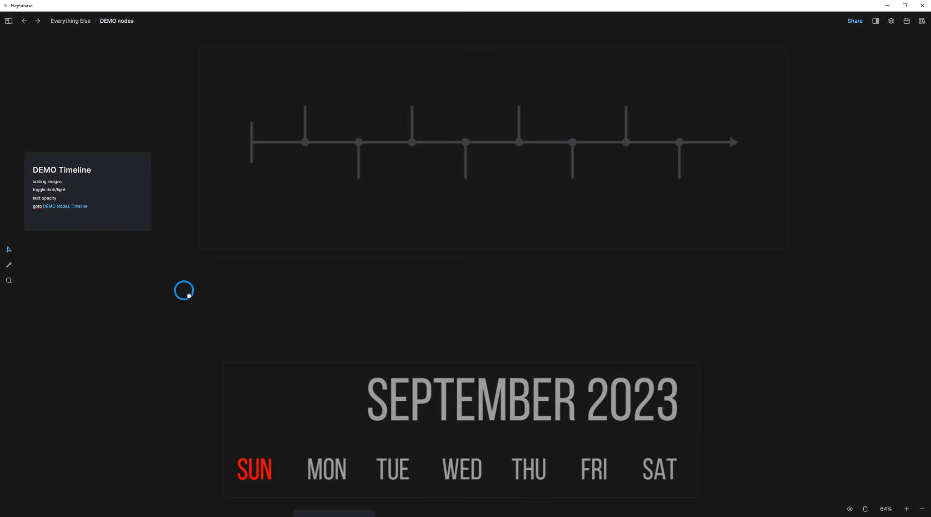
pyautogui.moveTo(310, 281); pyautogui.dragTo(311, 326)
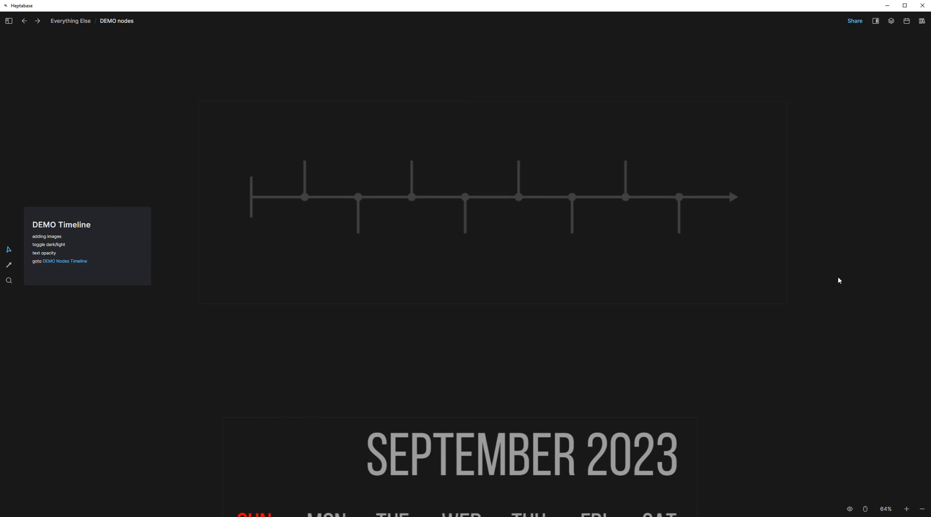
pyautogui.scroll(3, 839, 251)
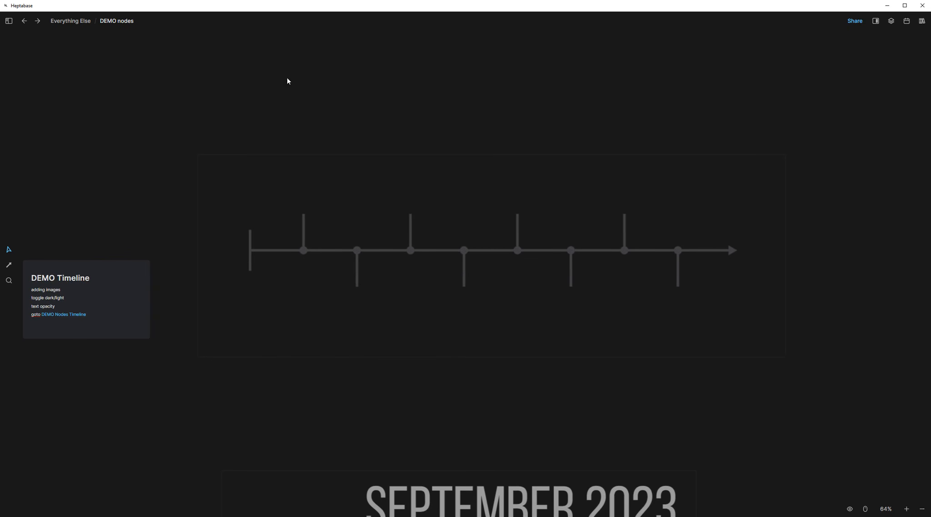
pyautogui.rightClick(328, 91)
pyautogui.click(347, 127)
pyautogui.click(308, 114)
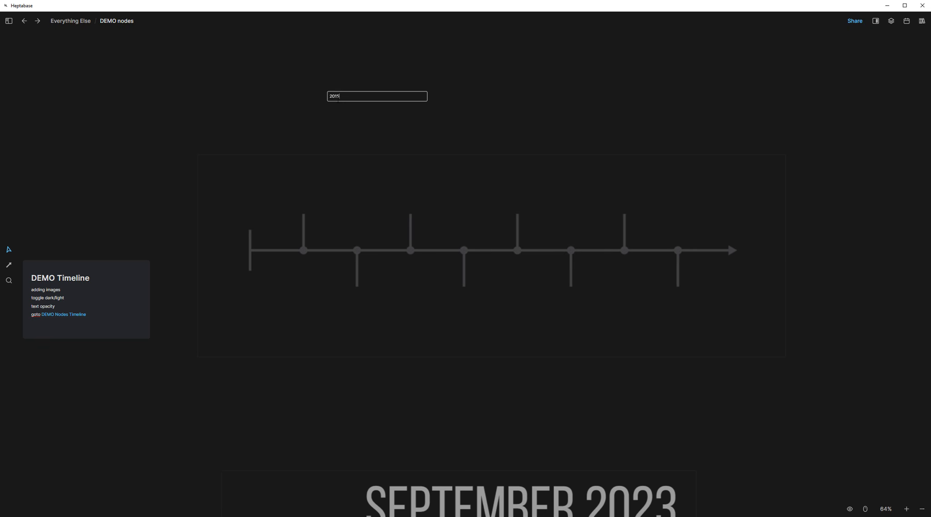
# Format the 2015 text as Heading 1.
pyautogui.moveTo(336, 96); pyautogui.dragTo(327, 96)
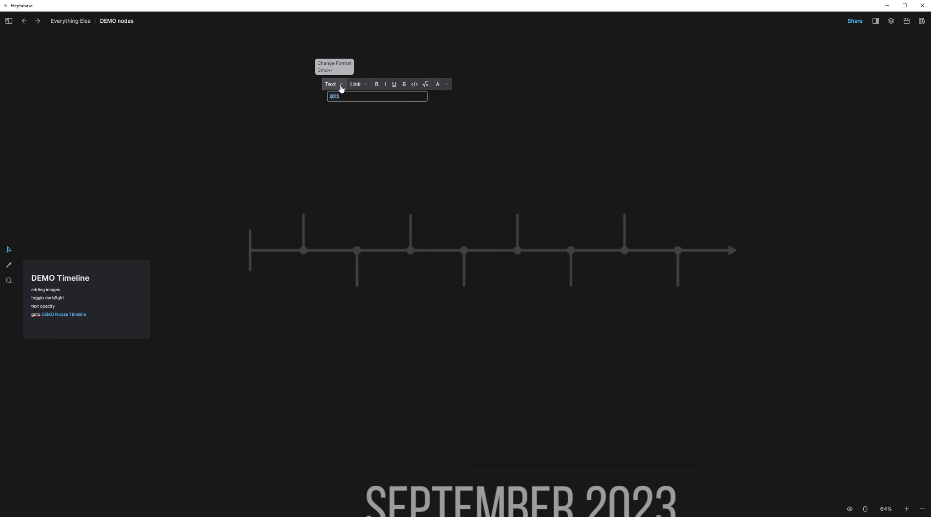
pyautogui.click(340, 85)
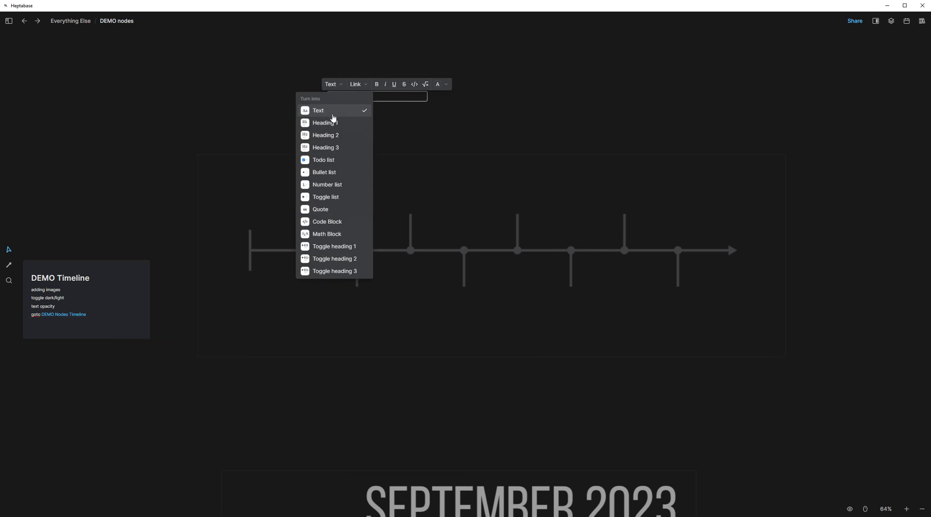
pyautogui.click(331, 123)
pyautogui.click(259, 118)
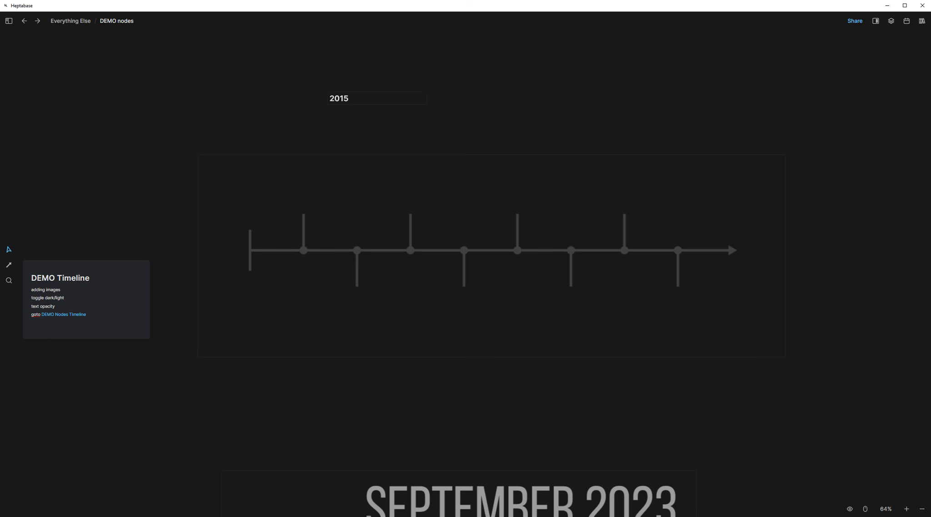
# Narrow the 2015 text element to fit its text and place it above the timeline's first upward marker.
pyautogui.moveTo(426, 97); pyautogui.dragTo(299, 215)
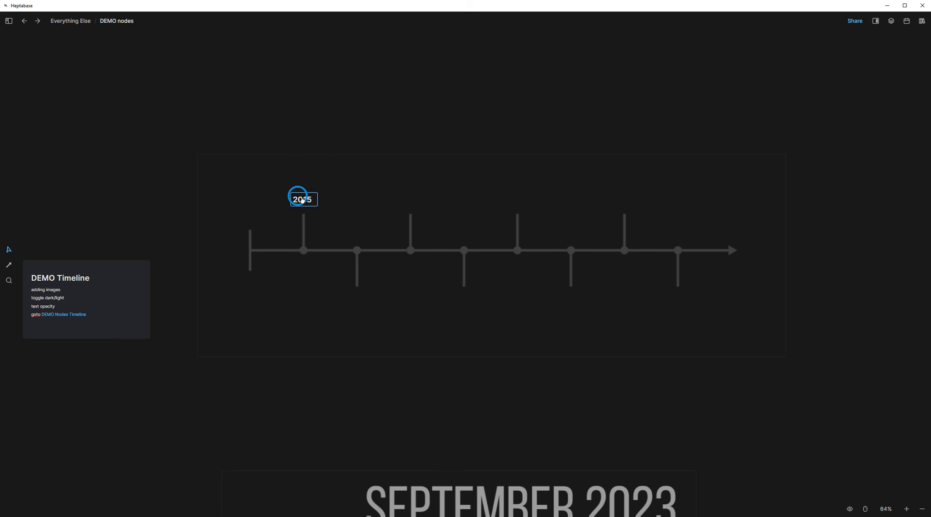
pyautogui.click(327, 136)
pyautogui.moveTo(308, 202); pyautogui.dragTo(308, 174)
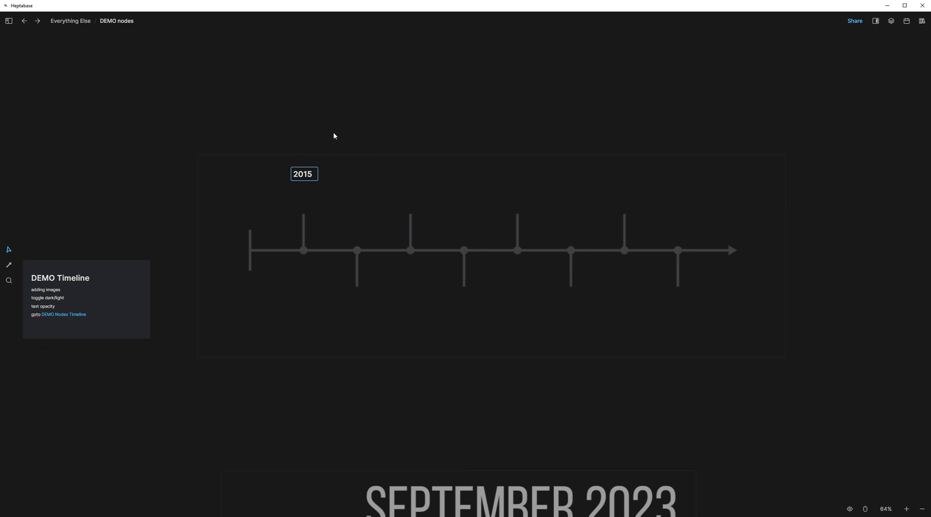
# Move the 2015 text element above the timeline image, widen it, and add the line "This is an example" under the heading.
pyautogui.moveTo(298, 169); pyautogui.dragTo(389, 84)
pyautogui.click(325, 74)
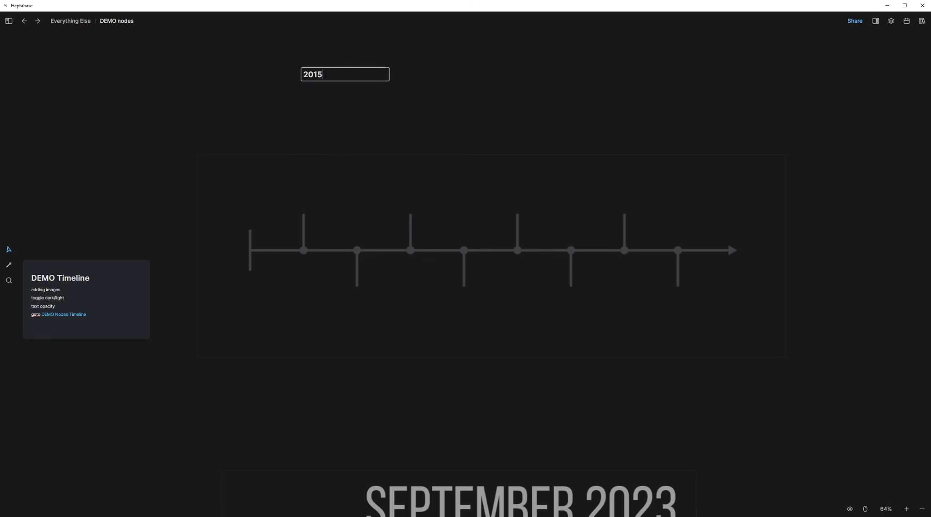
pyautogui.press('Return')
pyautogui.write('TH')
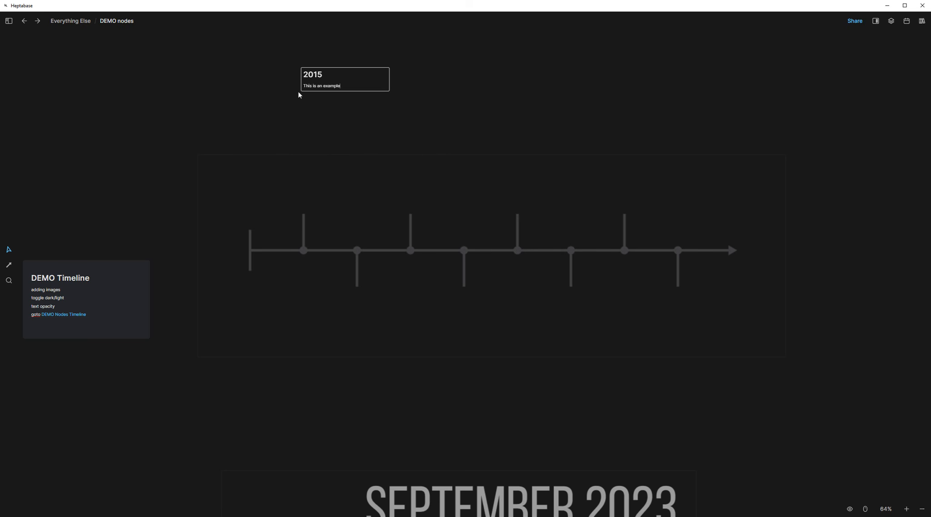
pyautogui.click(297, 108)
# Color the 2015 text element orange and move it down over the timeline image's upper edge, above the first marker.
pyautogui.rightClick(331, 77)
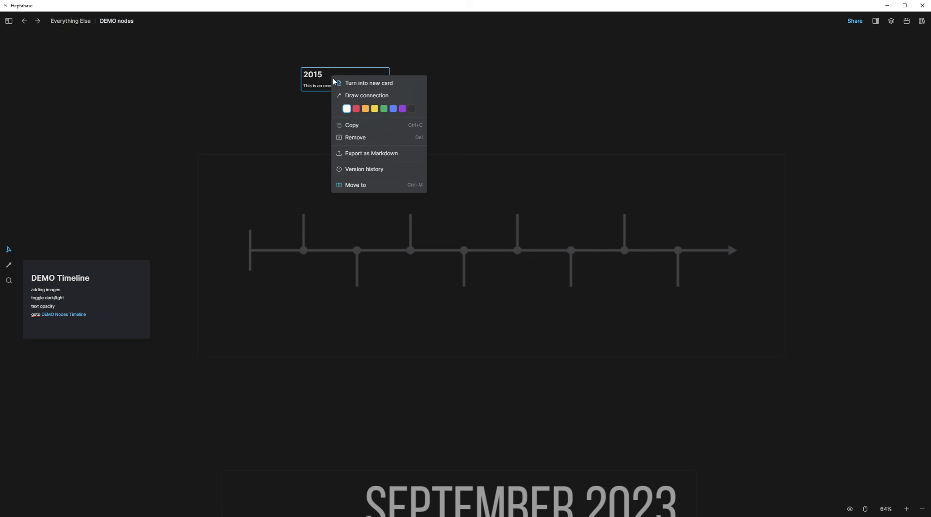
pyautogui.click(365, 108)
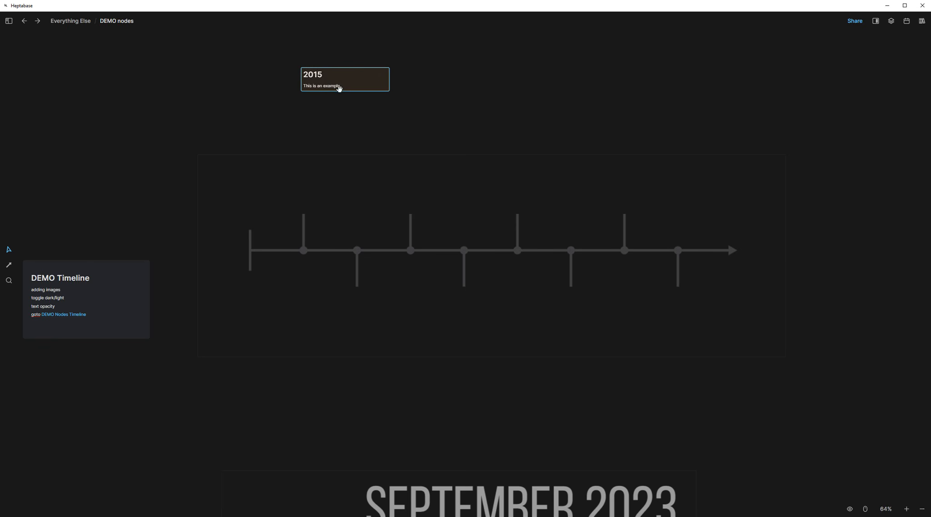
pyautogui.moveTo(353, 87); pyautogui.dragTo(339, 156)
pyautogui.click(401, 106)
pyautogui.click(392, 104)
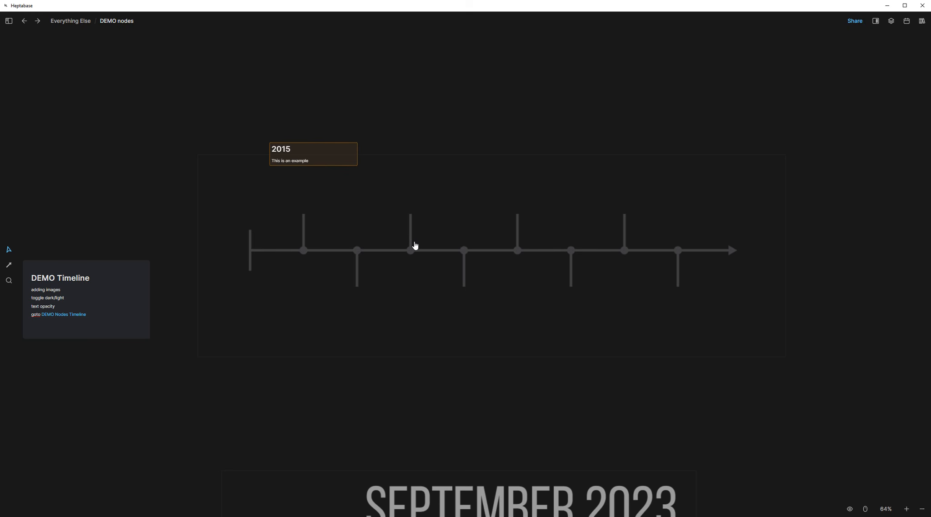
# Move the 2015 text element up clear of the timeline image while previewing the whiteboard in the light theme.
pyautogui.hotkey('ctrl', 'shift', 'l')
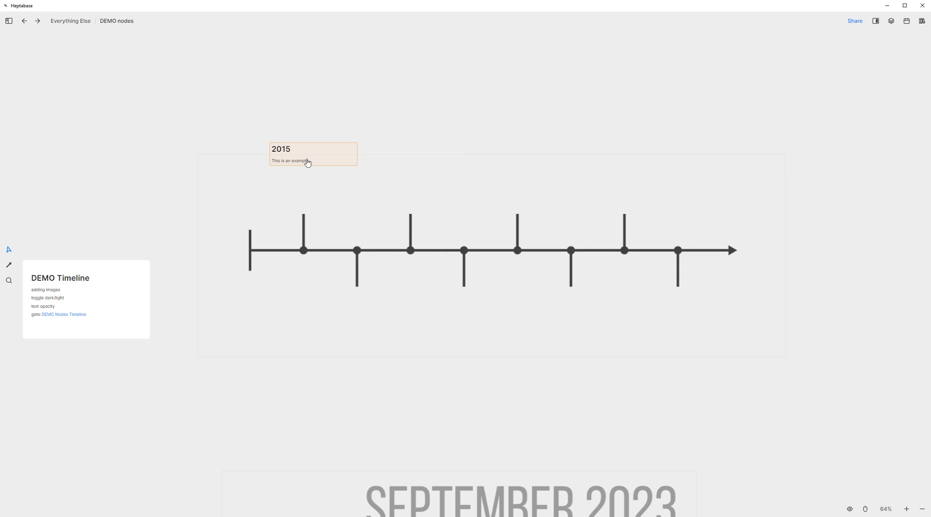
pyautogui.click(319, 149)
pyautogui.moveTo(319, 149); pyautogui.dragTo(334, 109)
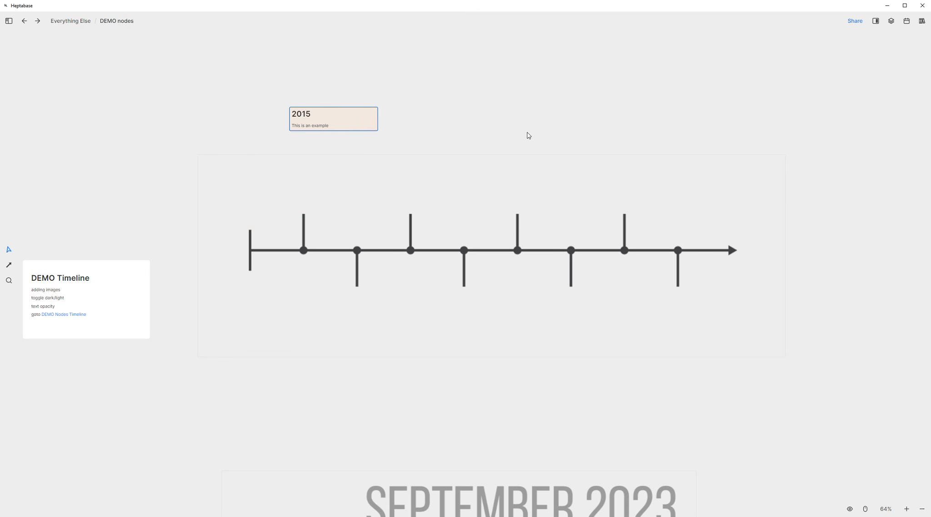
pyautogui.hotkey('ctrl', 'shift', 'l')
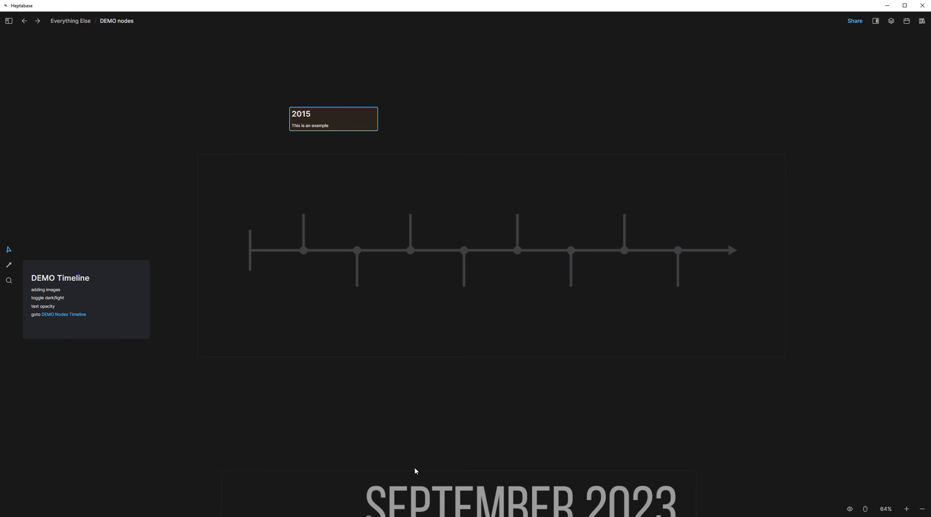
# Examine the timeline and September 2023 header in the light theme, and return to the dark theme.
pyautogui.scroll(-3, 260, 409)
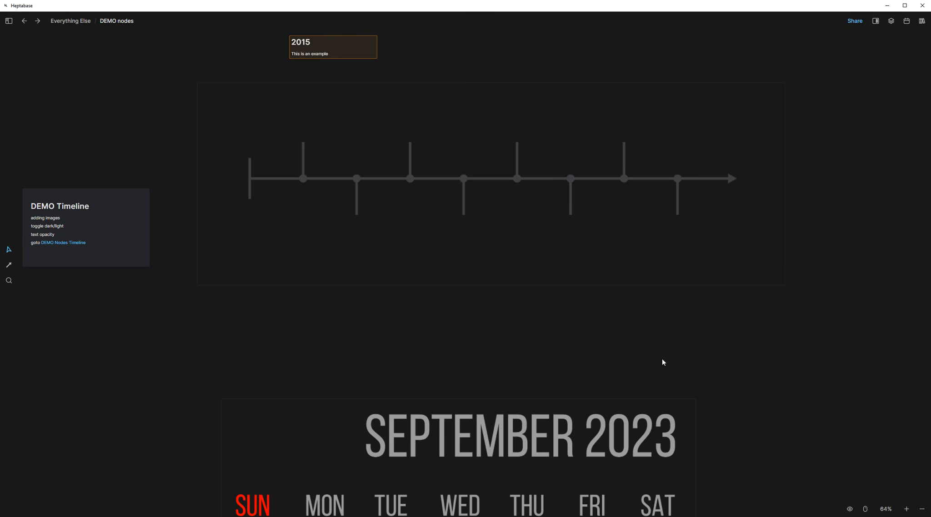
pyautogui.scroll(-3, 771, 356)
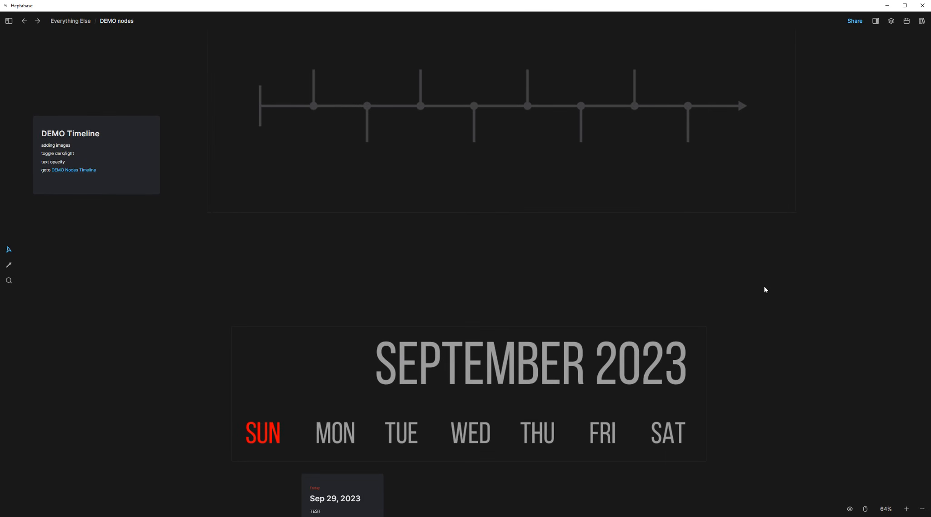
pyautogui.hotkey('ctrl', 'shift', 'l')
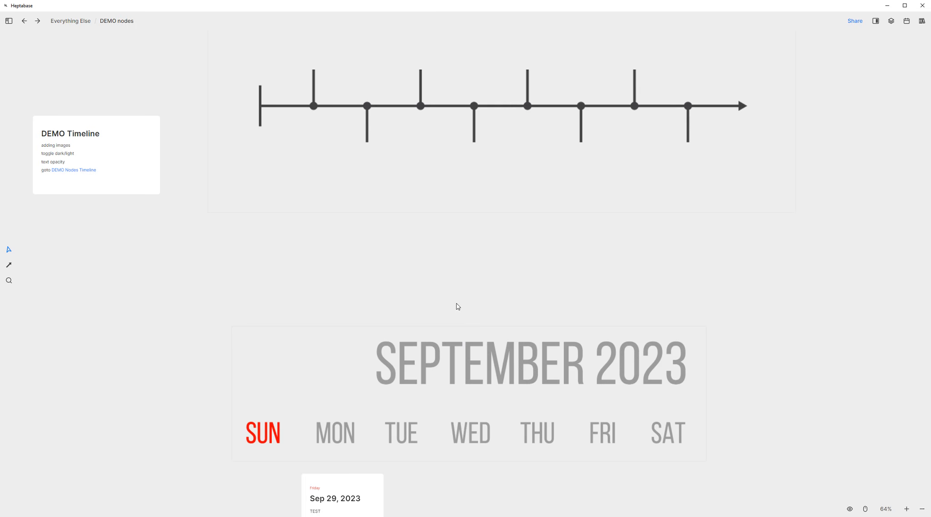
pyautogui.hotkey('ctrl', 'shift', 'l')
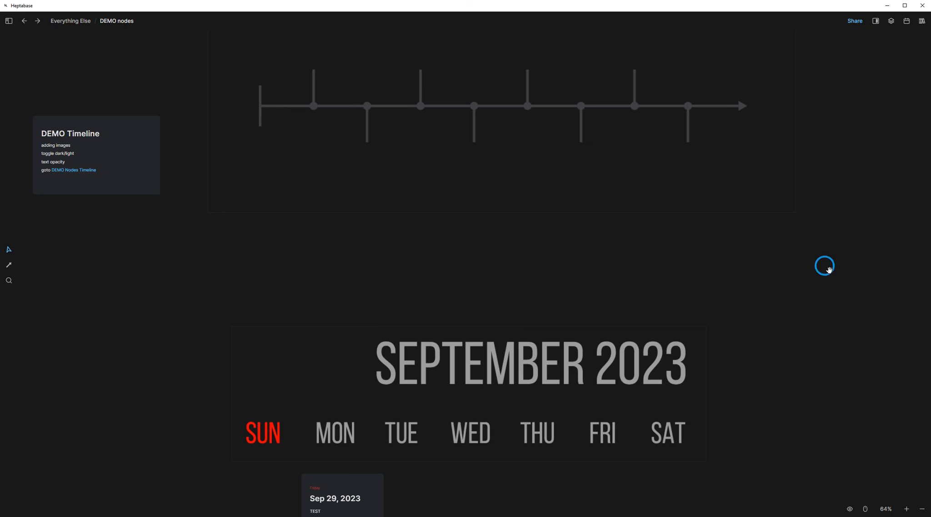
# Add a text element above the timeline image and upload groupGrey.png into it as an image.
pyautogui.scroll(3, 824, 266)
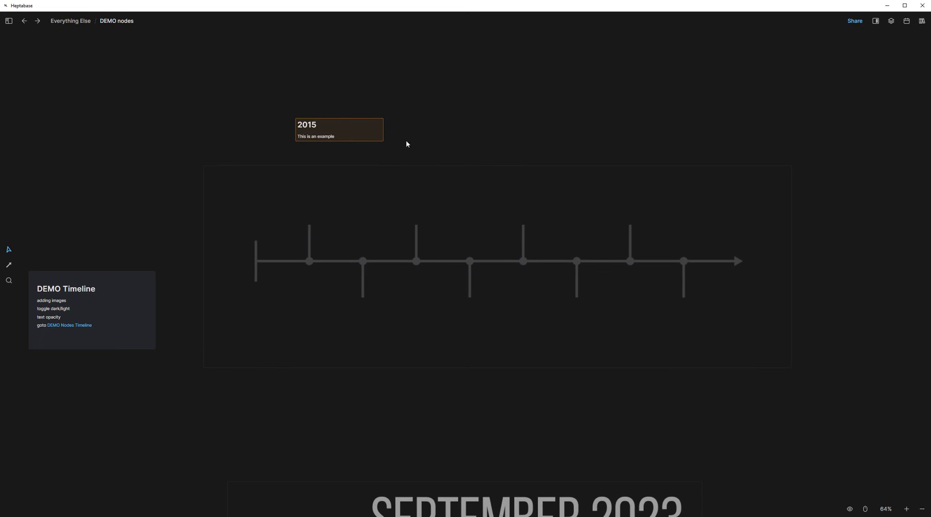
pyautogui.rightClick(510, 106)
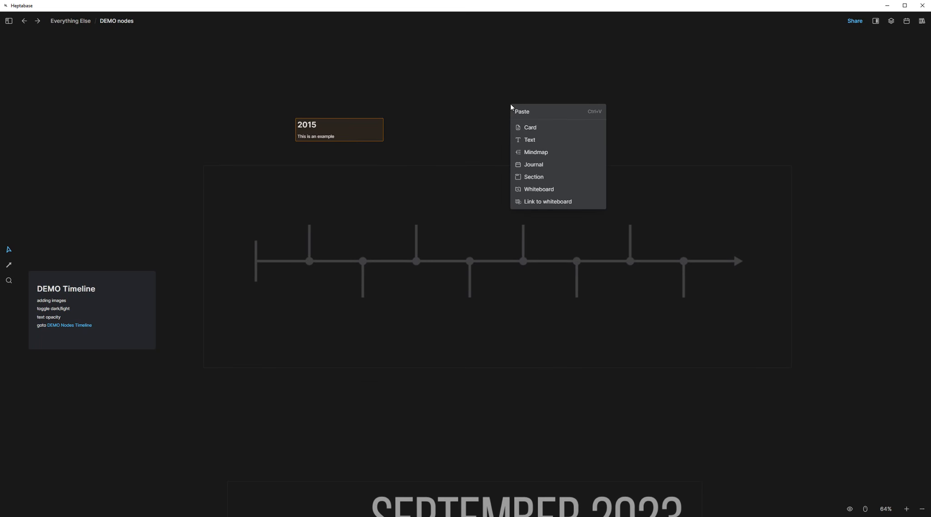
pyautogui.click(530, 141)
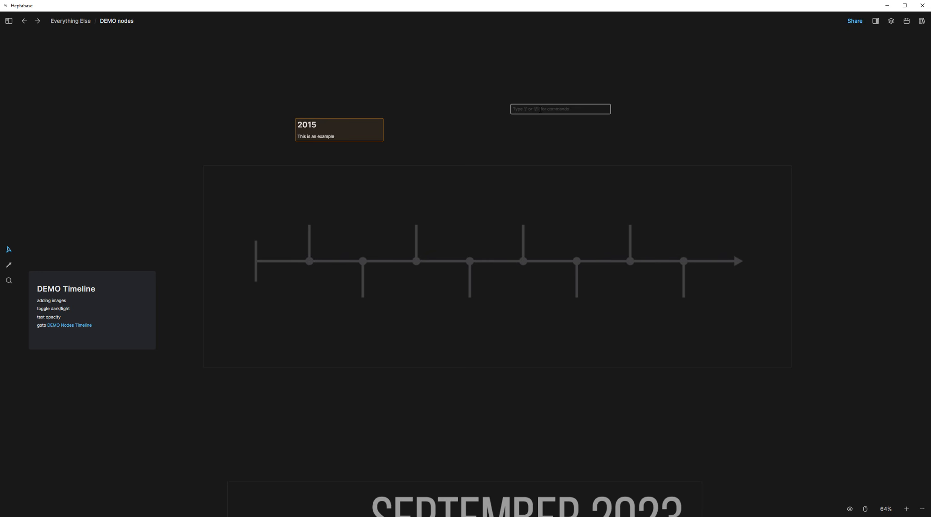
pyautogui.write('/')
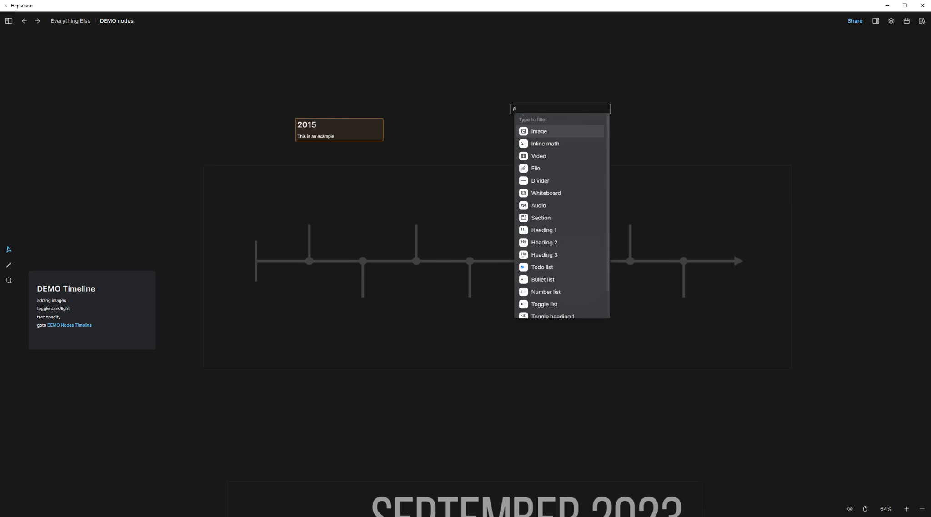
pyautogui.click(534, 132)
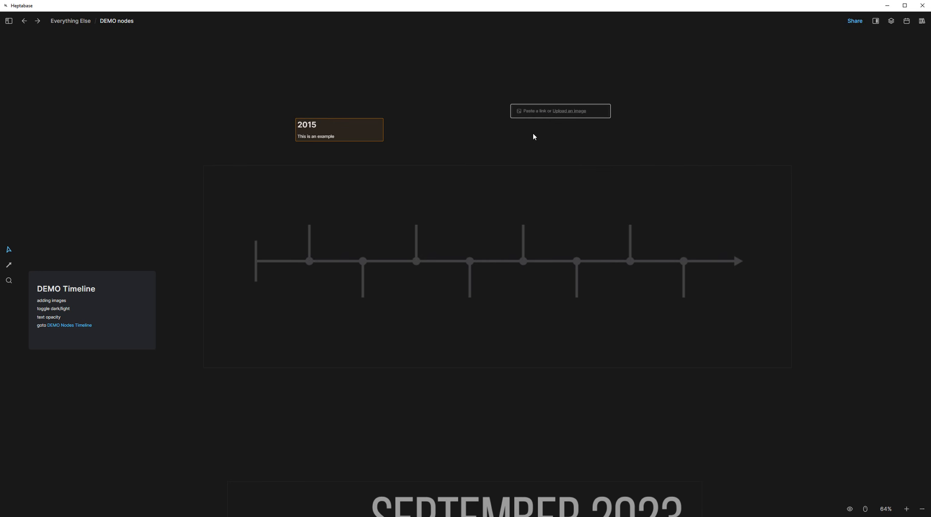
pyautogui.click(563, 115)
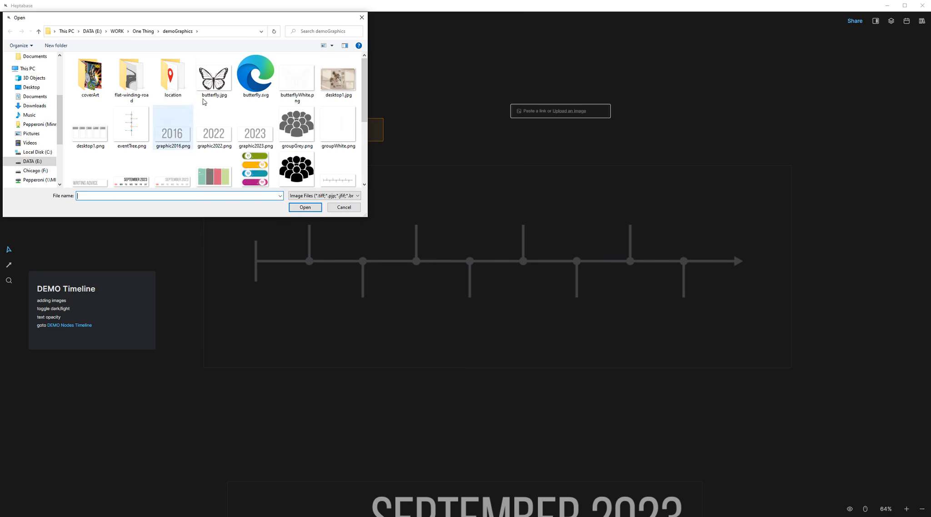
pyautogui.click(297, 125)
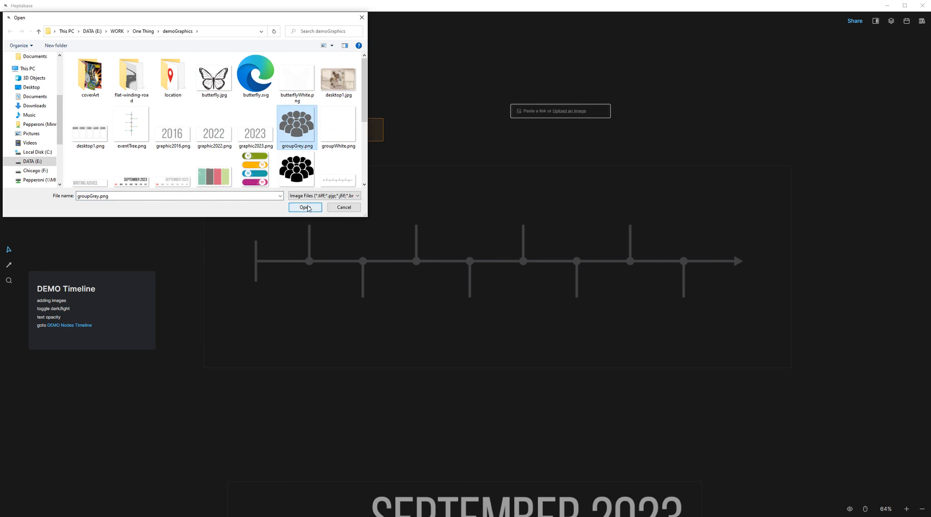
pyautogui.click(305, 207)
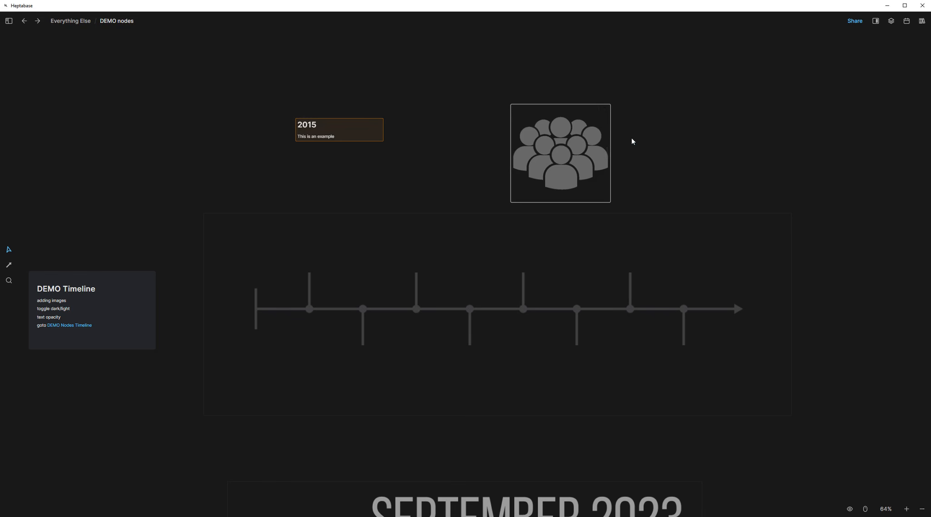
# Move the grey group image above the timeline's third upper marker and shrink it to fit within the timeline image.
pyautogui.moveTo(564, 150); pyautogui.dragTo(525, 211)
pyautogui.click(508, 126)
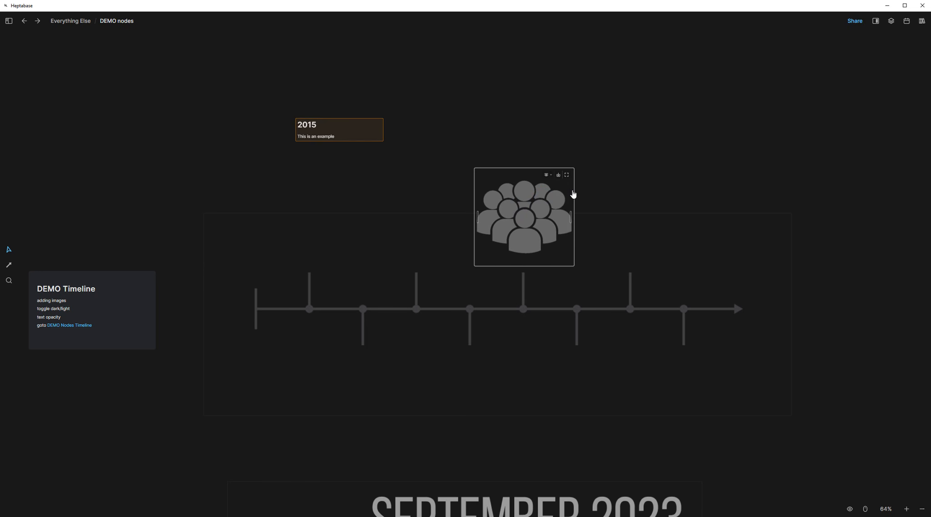
pyautogui.moveTo(573, 195); pyautogui.dragTo(525, 238)
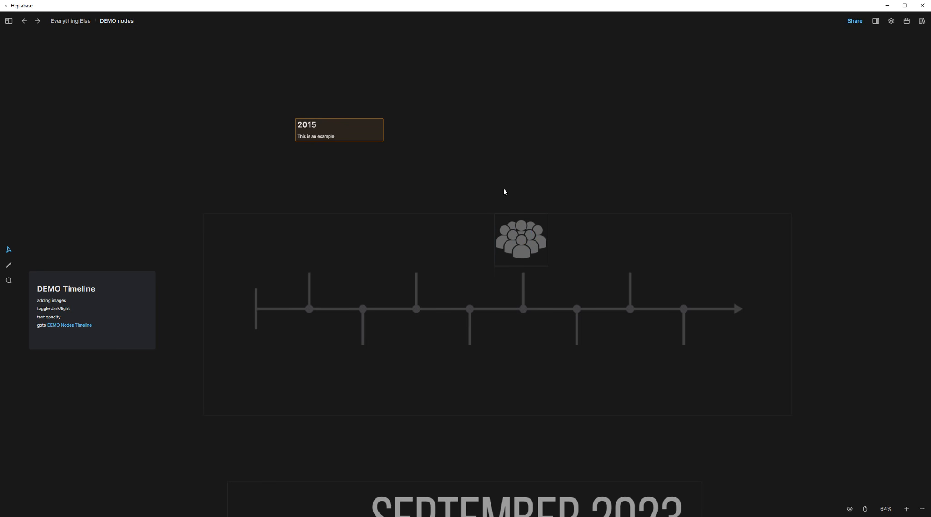
# Add the text "Assemble Team" directly above the grey group image, and move the 2015 text element down above the first marker.
pyautogui.rightClick(479, 166)
pyautogui.click(498, 200)
pyautogui.write('Assemble Team')
pyautogui.moveTo(506, 167); pyautogui.dragTo(509, 168)
pyautogui.write('emble Team')
pyautogui.moveTo(579, 166); pyautogui.dragTo(514, 203)
pyautogui.moveTo(340, 145); pyautogui.dragTo(293, 233)
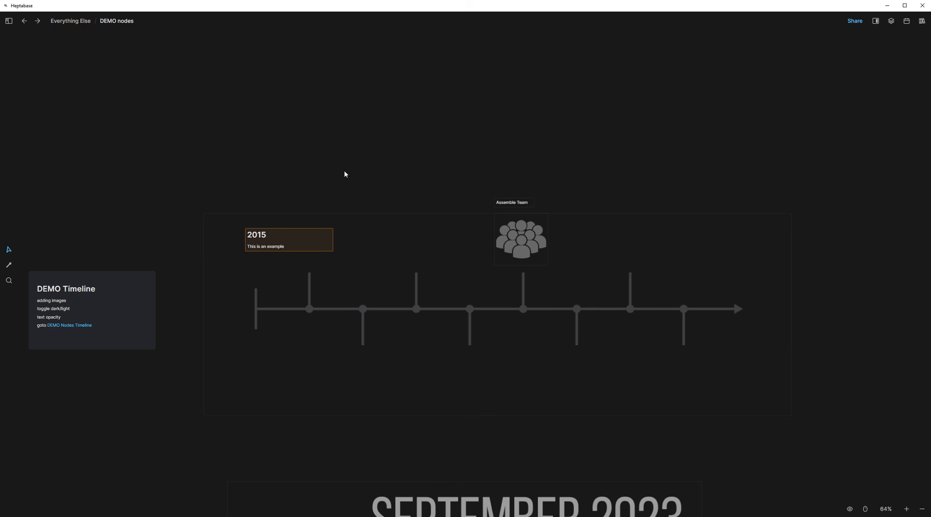
# Add another text element above the timeline image and upload graphic2016.png into it.
pyautogui.scroll(-5, 363, 155)
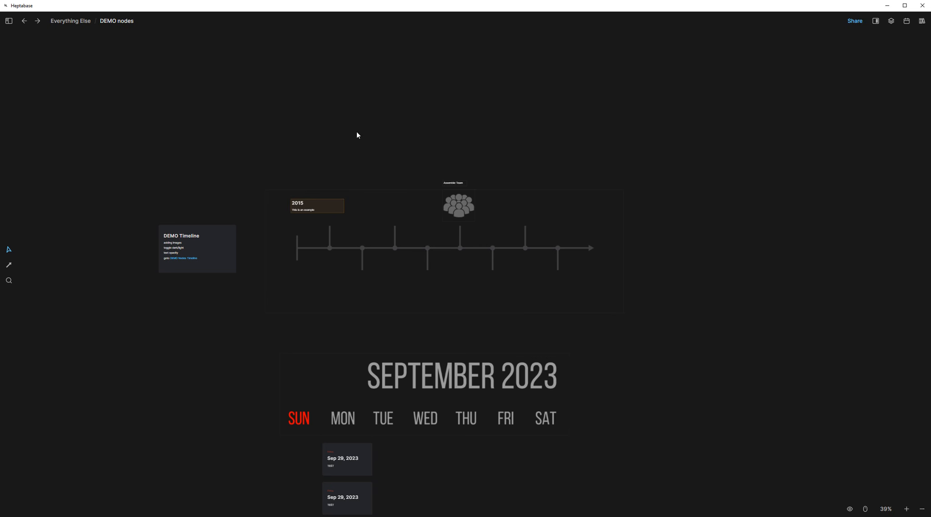
pyautogui.rightClick(308, 129)
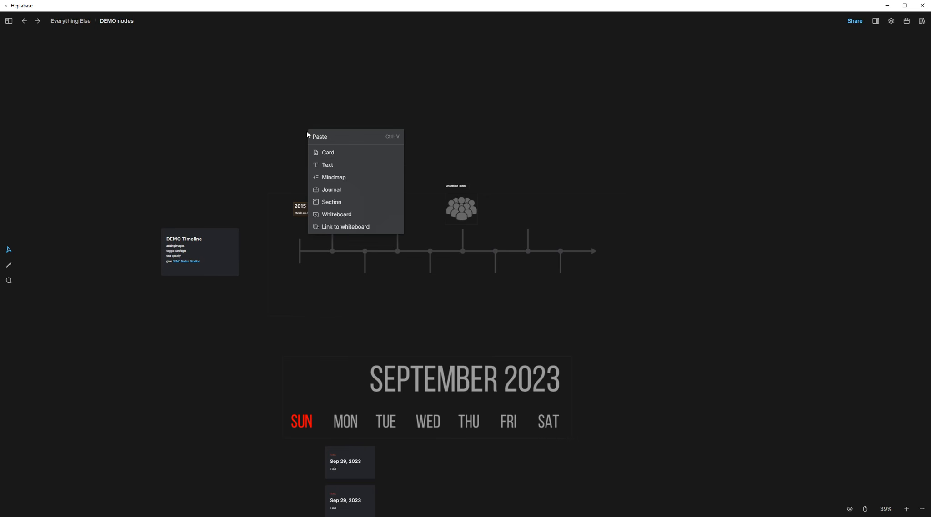
pyautogui.click(338, 166)
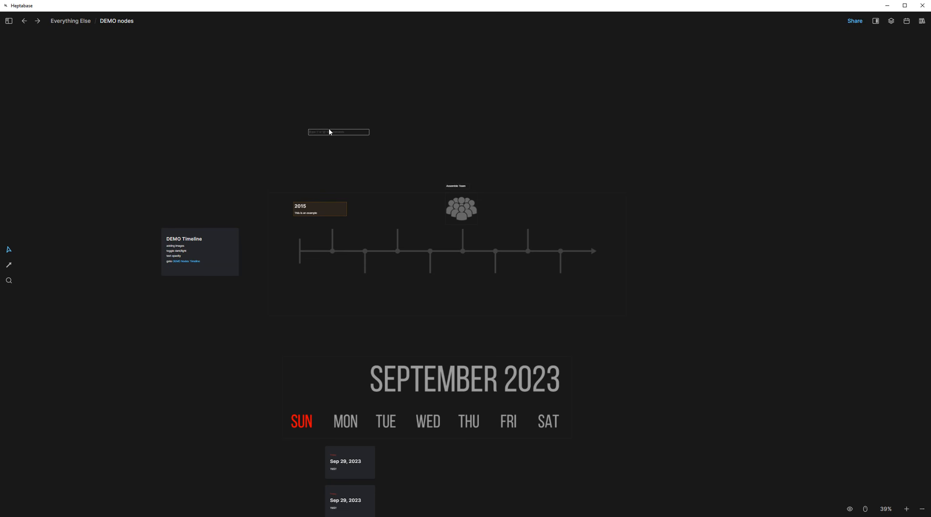
pyautogui.write('/i')
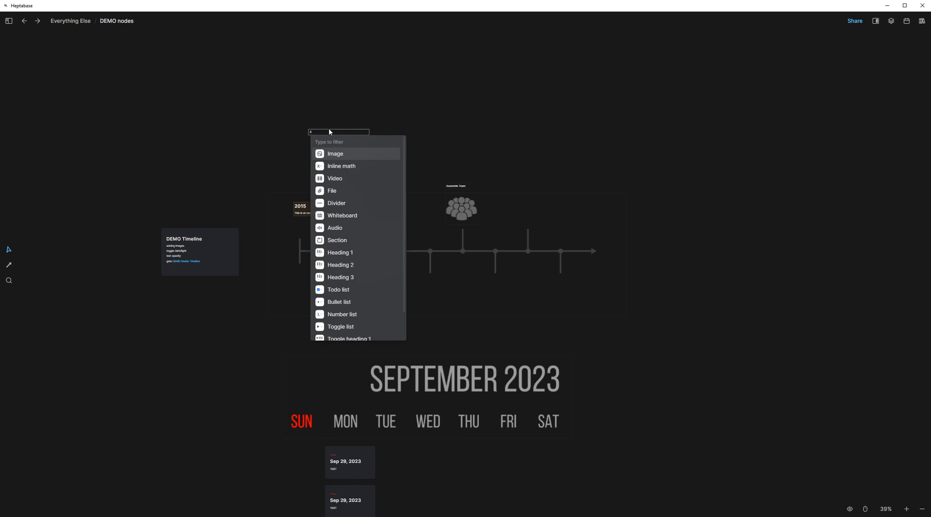
pyautogui.click(337, 156)
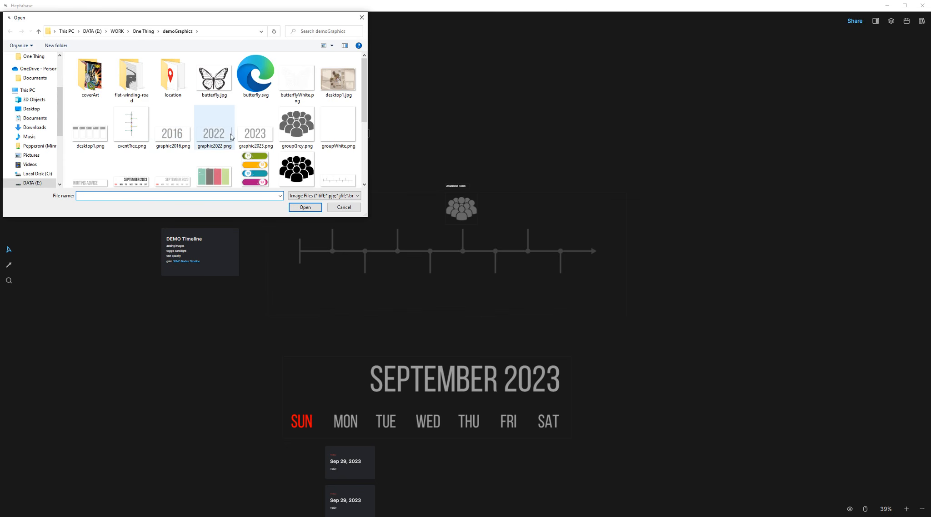
pyautogui.click(182, 136)
pyautogui.click(305, 208)
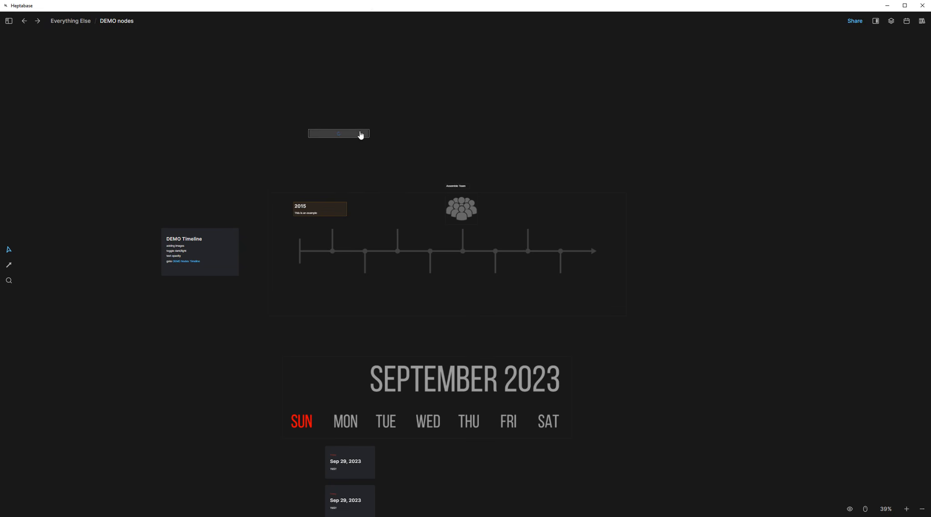
# Place the 2016 image just above the timeline over the 2015 text element and enlarge it.
pyautogui.click(383, 143)
pyautogui.moveTo(337, 142); pyautogui.dragTo(312, 162)
pyautogui.click(374, 129)
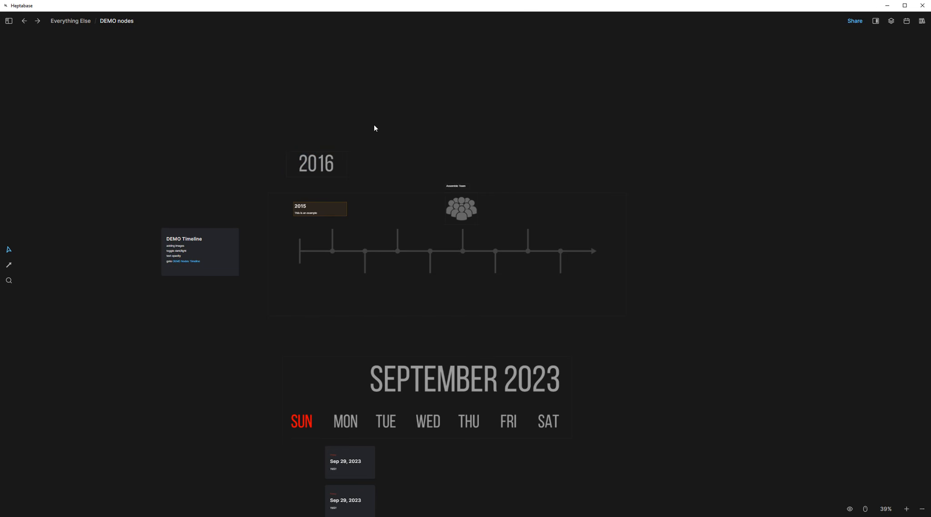
pyautogui.scroll(-1, 377, 130)
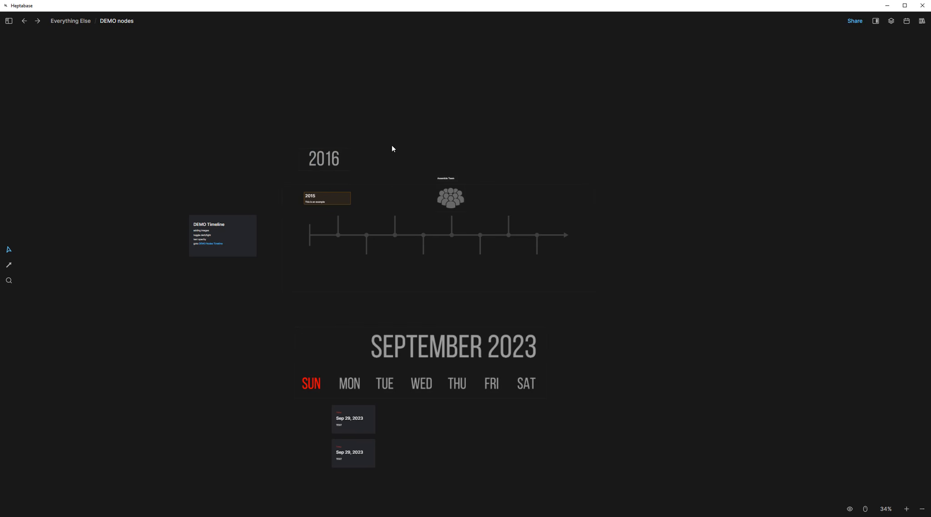
pyautogui.scroll(-2, 392, 148)
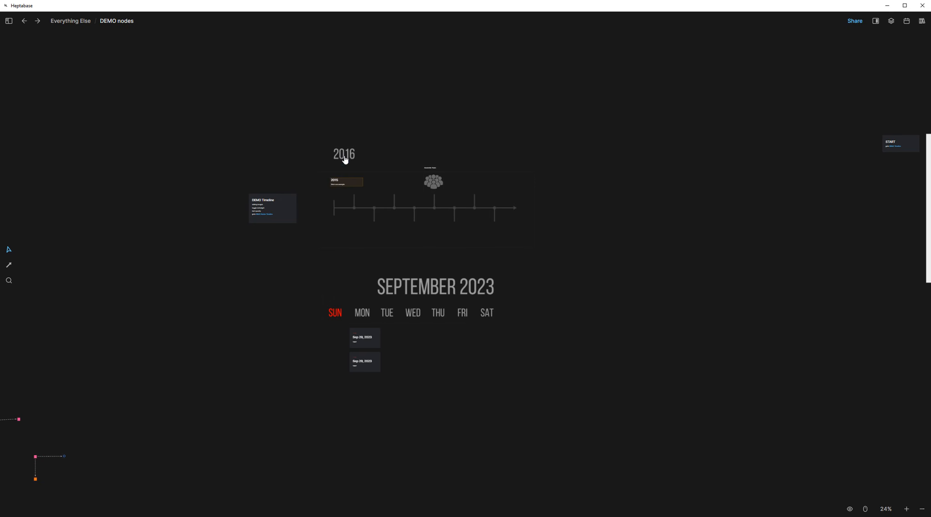
pyautogui.moveTo(362, 151); pyautogui.dragTo(399, 136)
pyautogui.click(410, 119)
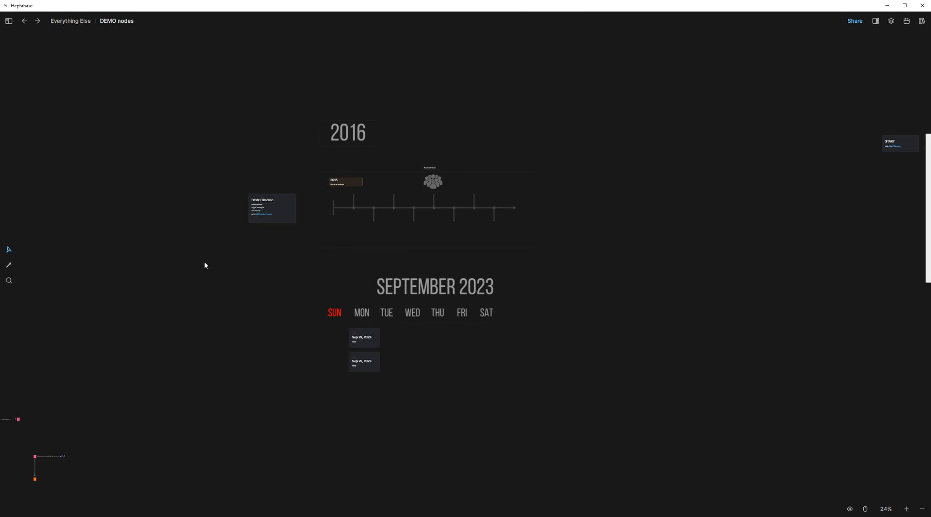
# Add a text element above the timeline's end and upload groupWhite.png into it.
pyautogui.rightClick(472, 126)
pyautogui.click(498, 166)
pyautogui.write('/')
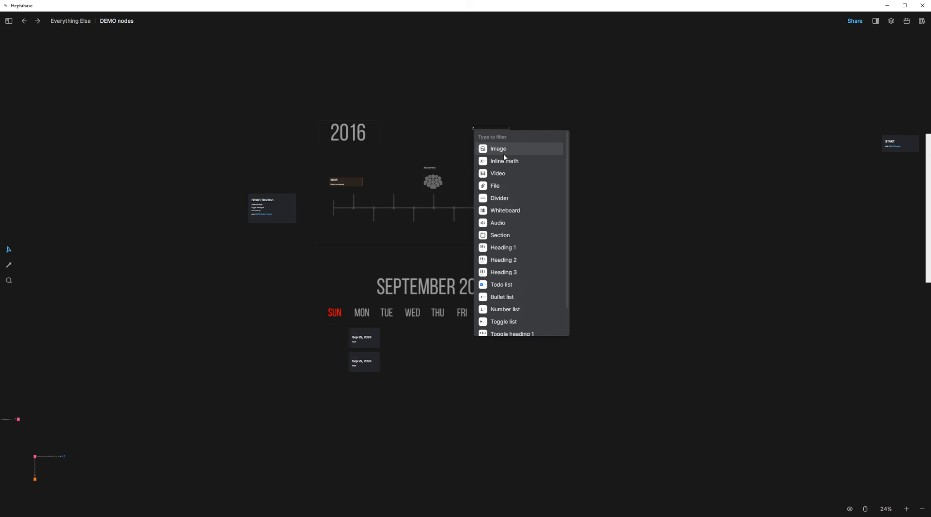
pyautogui.click(504, 153)
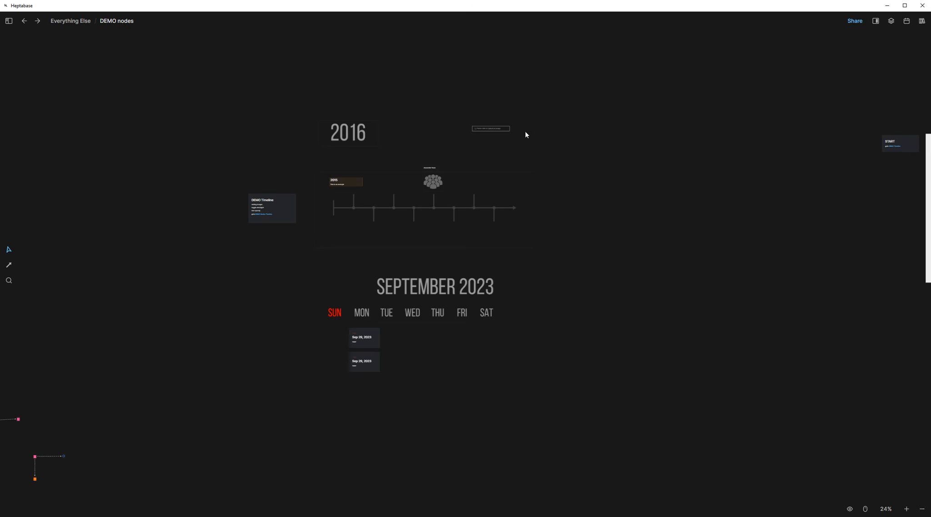
pyautogui.click(491, 129)
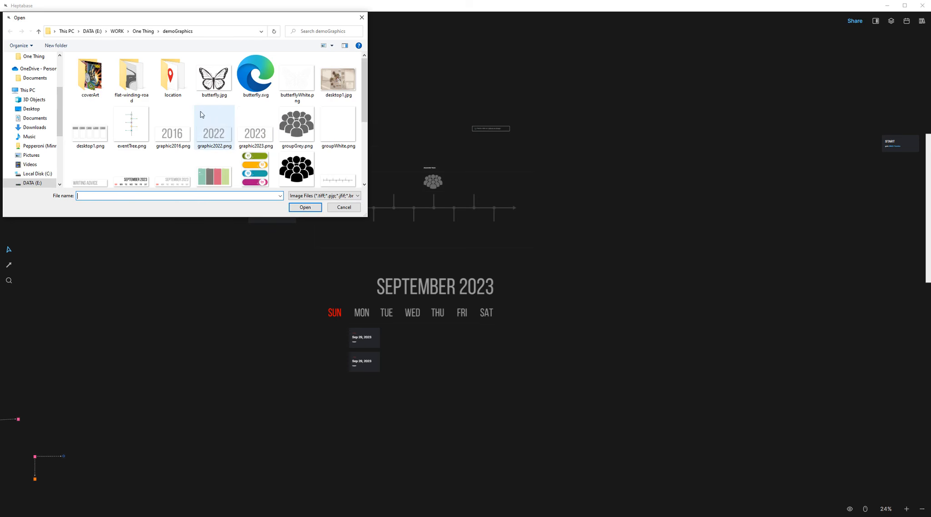
pyautogui.click(337, 125)
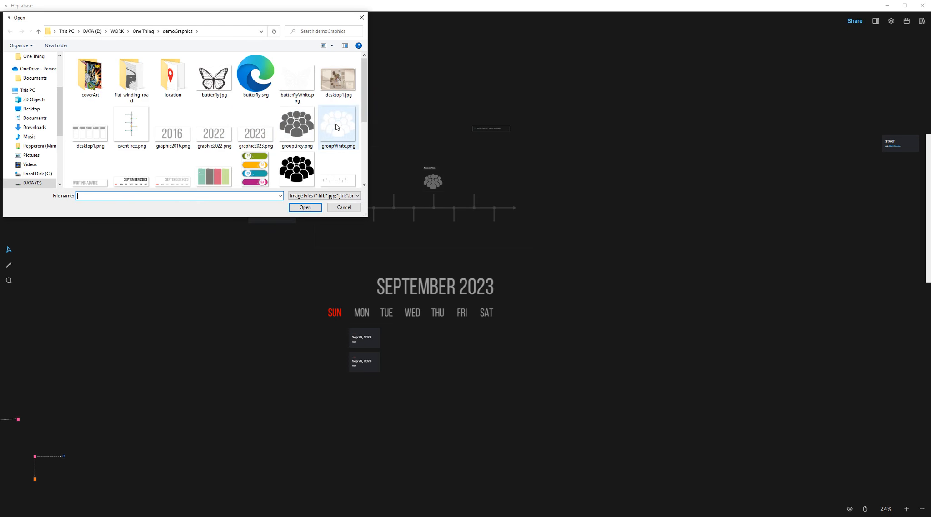
pyautogui.click(305, 208)
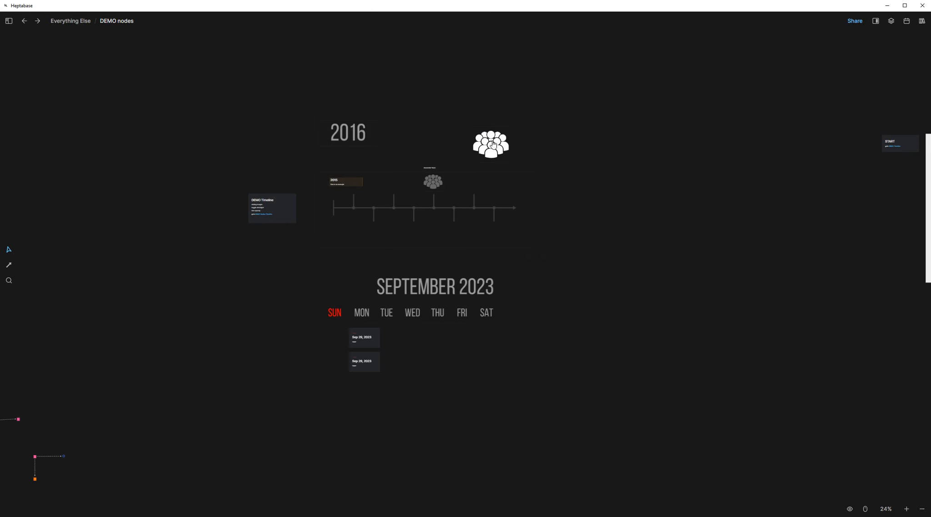
# Enlarge the white group image to well over twice its size and place it above the timeline, beside the 2016 image.
pyautogui.moveTo(493, 137); pyautogui.dragTo(482, 162)
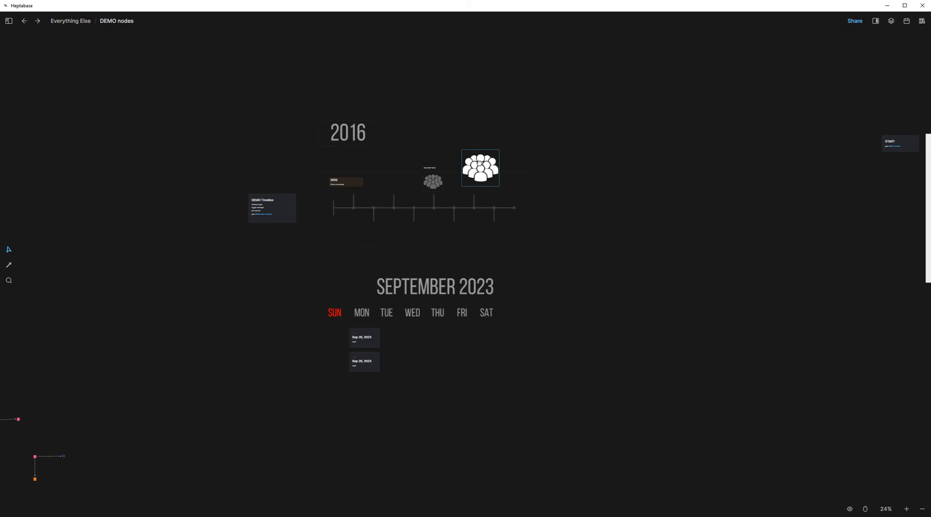
pyautogui.click(500, 153)
pyautogui.moveTo(500, 153); pyautogui.dragTo(557, 163)
pyautogui.moveTo(514, 186); pyautogui.dragTo(496, 97)
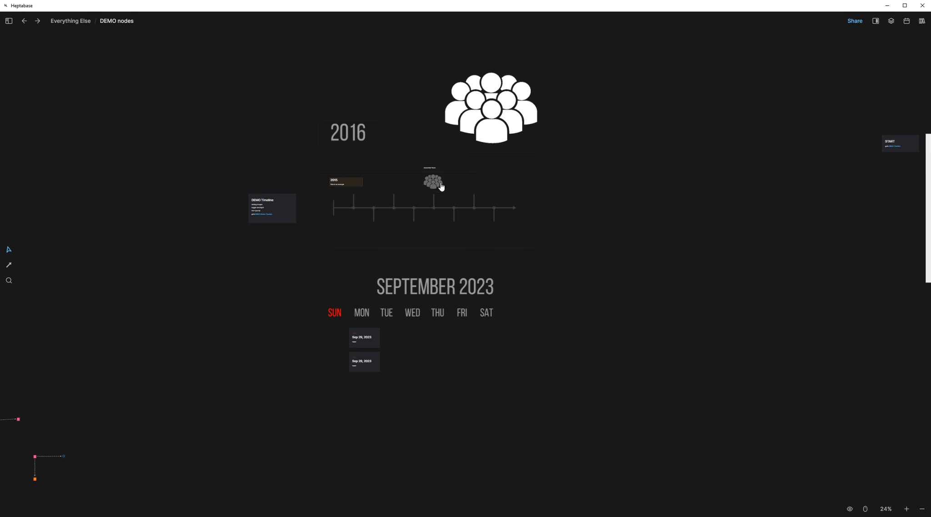
# Follow the DEMO Nodes Timeline link in the DEMO Timeline card.
pyautogui.scroll(5, 470, 204)
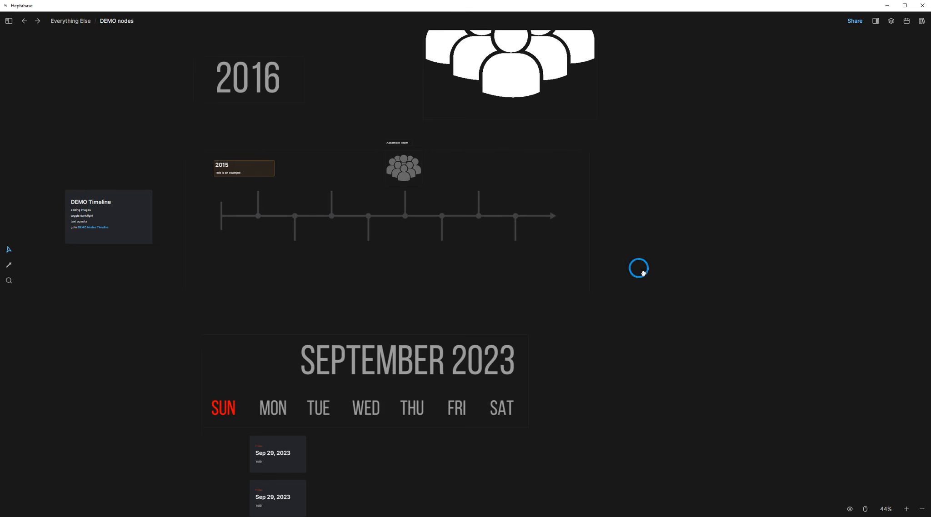
pyautogui.scroll(3, 628, 291)
pyautogui.moveTo(523, 182); pyautogui.dragTo(533, 227)
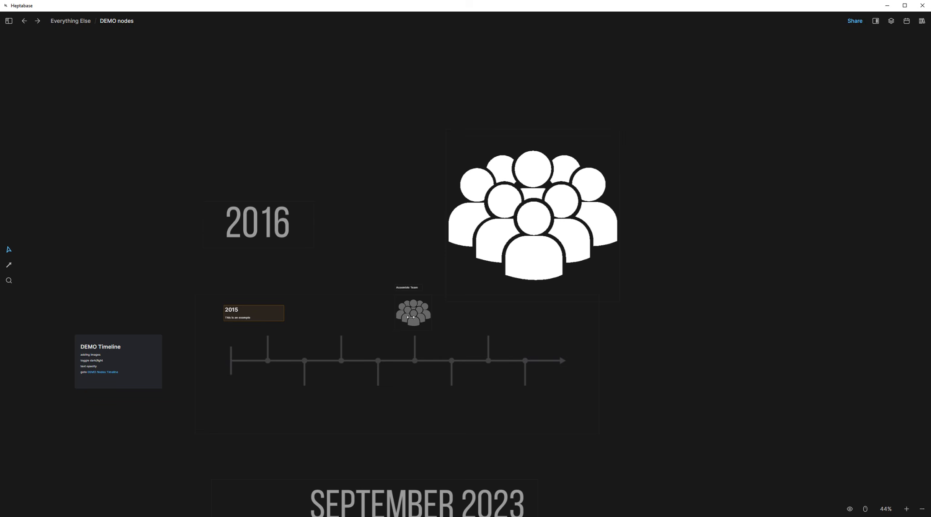
pyautogui.moveTo(414, 309)
pyautogui.moveTo(683, 287); pyautogui.dragTo(718, 233)
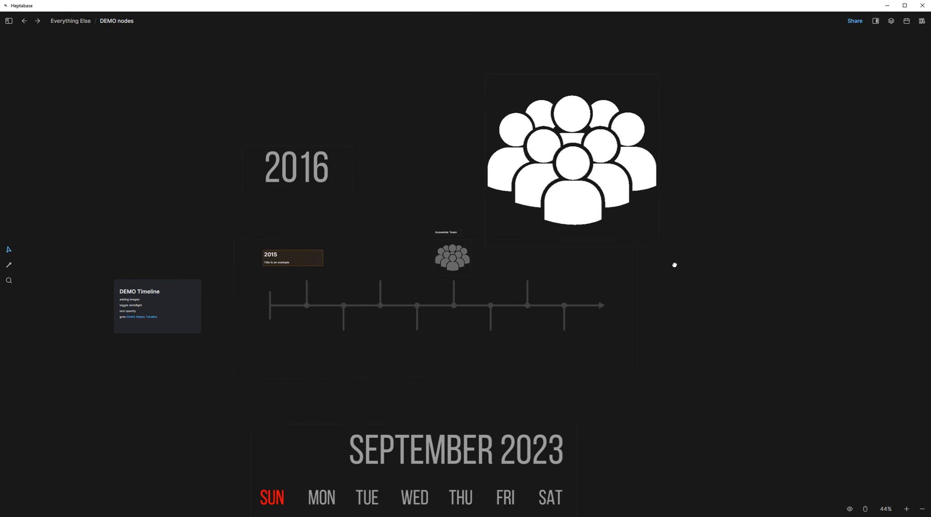
pyautogui.click(137, 322)
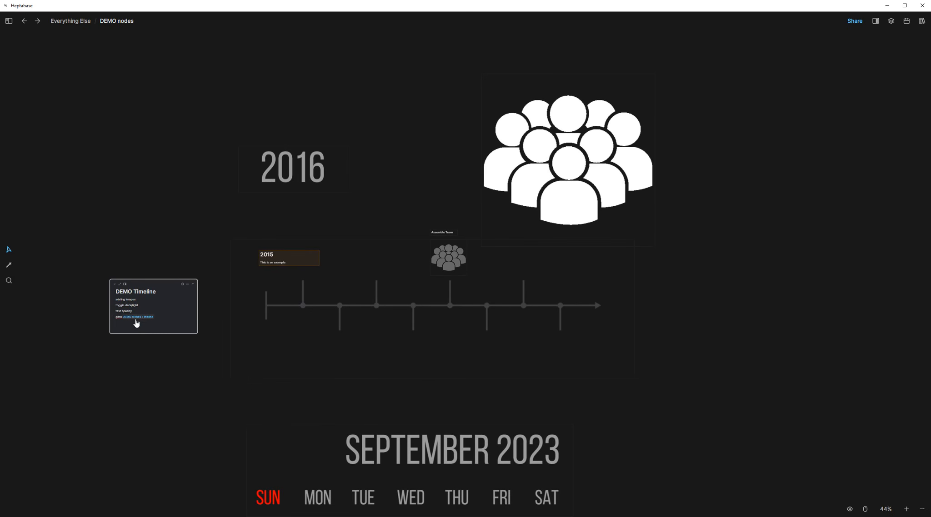
pyautogui.click(136, 318)
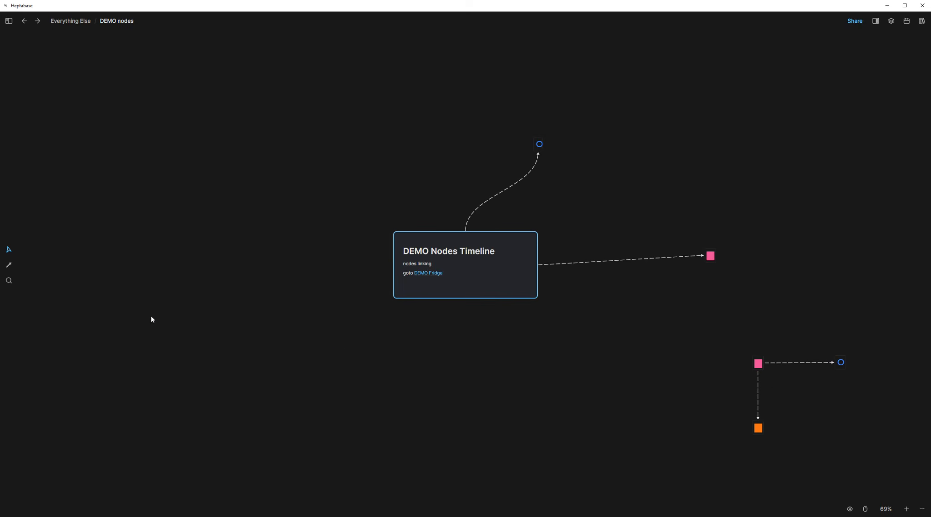
# Select the linked pink, blue and orange nodes together and move them closer, beneath the DEMO Nodes Timeline card's pink node arrow.
pyautogui.moveTo(427, 370); pyautogui.dragTo(143, 341)
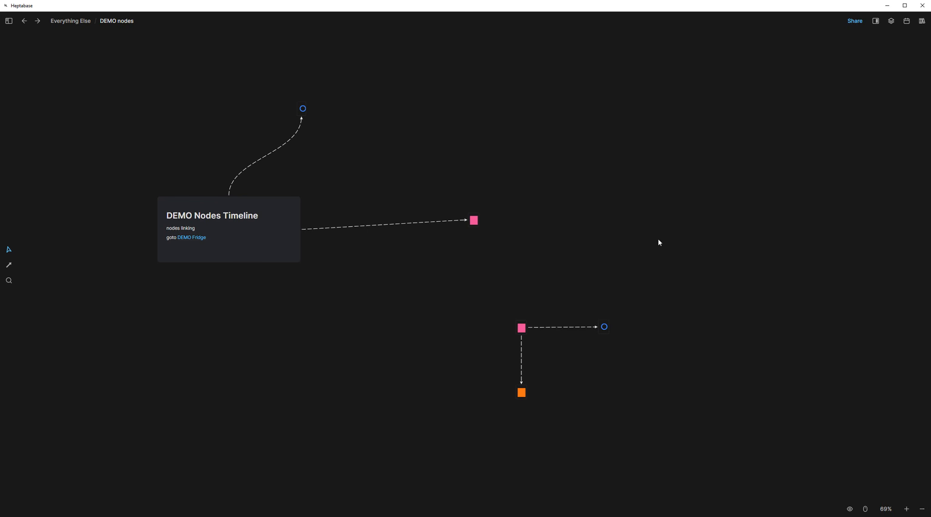
pyautogui.click(472, 226)
pyautogui.click(420, 164)
pyautogui.moveTo(478, 295)
pyautogui.mouseDown()
pyautogui.moveTo(626, 419)
pyautogui.moveTo(623, 429)
pyautogui.mouseUp()
pyautogui.moveTo(520, 330)
pyautogui.mouseDown()
pyautogui.moveTo(483, 334)
pyautogui.moveTo(391, 303)
pyautogui.moveTo(392, 316)
pyautogui.mouseUp()
pyautogui.click(455, 363)
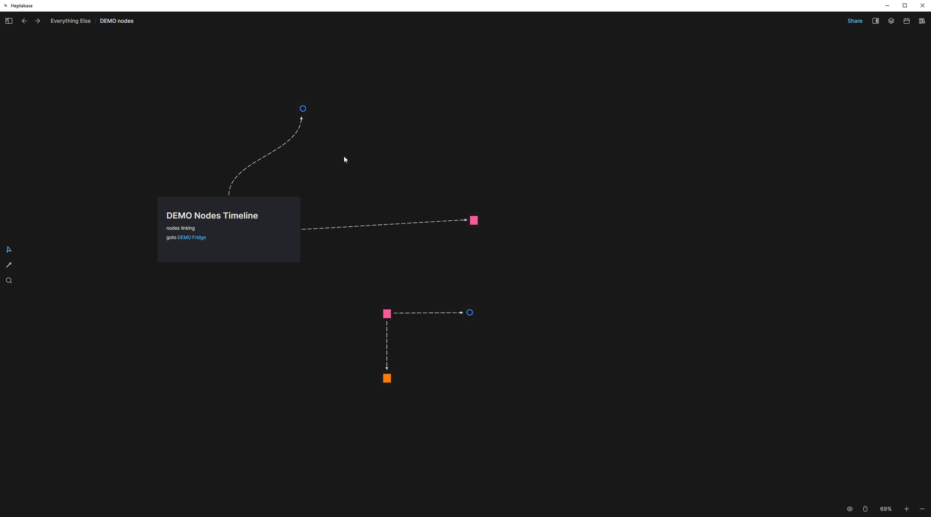
# Follow the DEMO Fridge link in the DEMO Nodes Timeline card and look along the Fridge timeline from 2013 onwards.
pyautogui.click(198, 238)
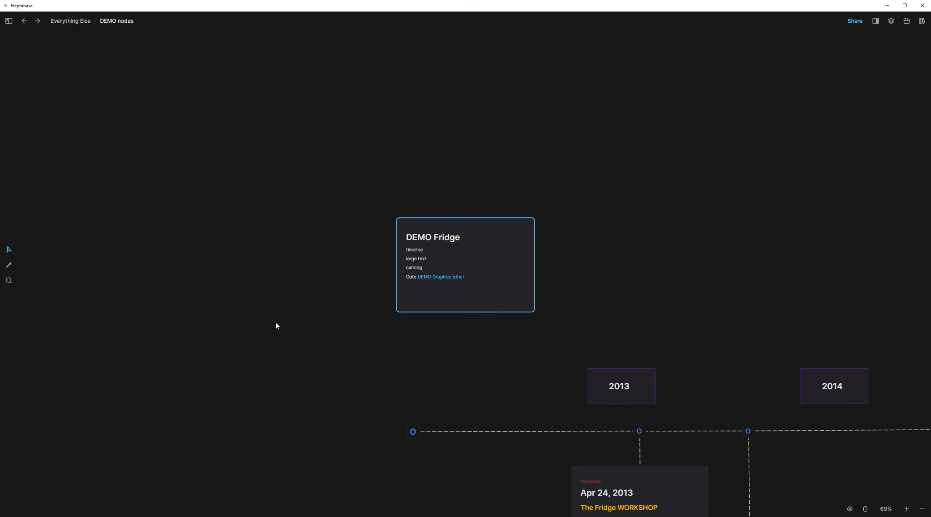
pyautogui.moveTo(247, 233); pyautogui.dragTo(147, 117)
pyautogui.moveTo(546, 167); pyautogui.dragTo(287, 94)
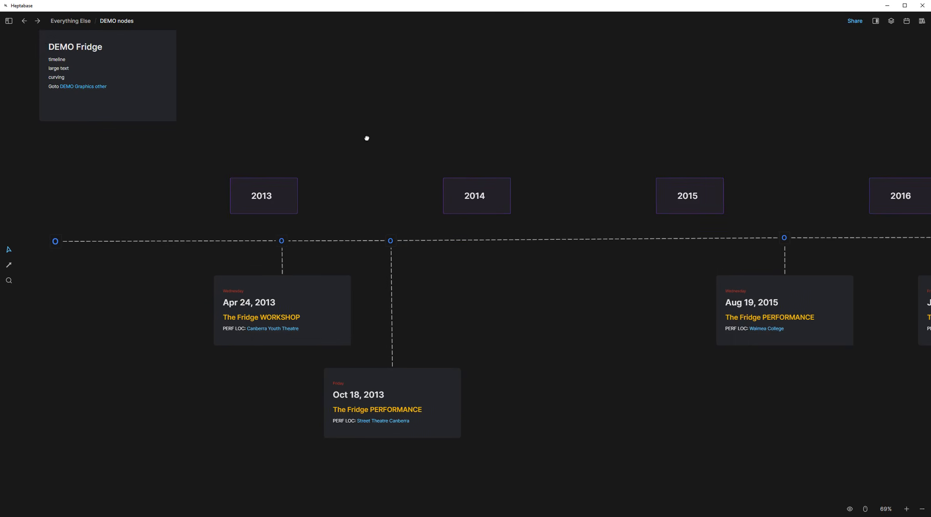
pyautogui.scroll(-5, 358, 129)
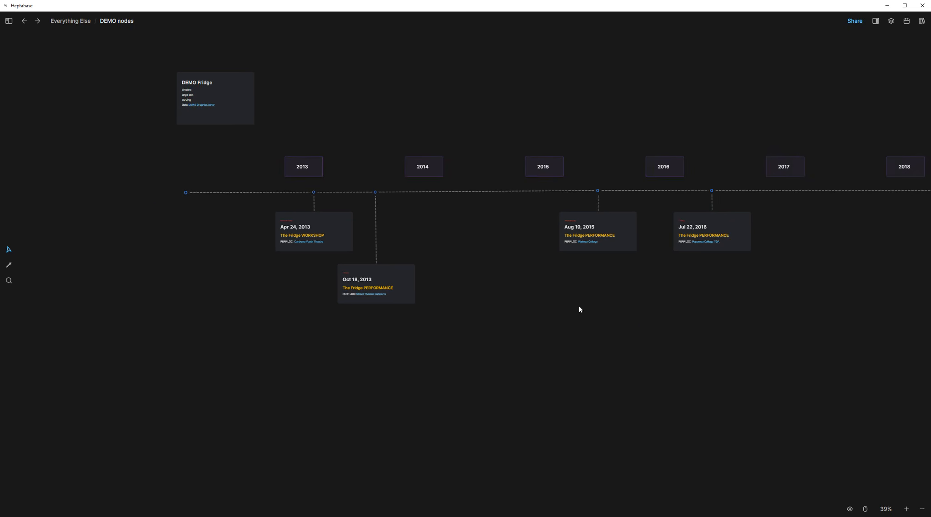
pyautogui.moveTo(652, 330); pyautogui.dragTo(463, 365)
pyautogui.scroll(-2, 462, 364)
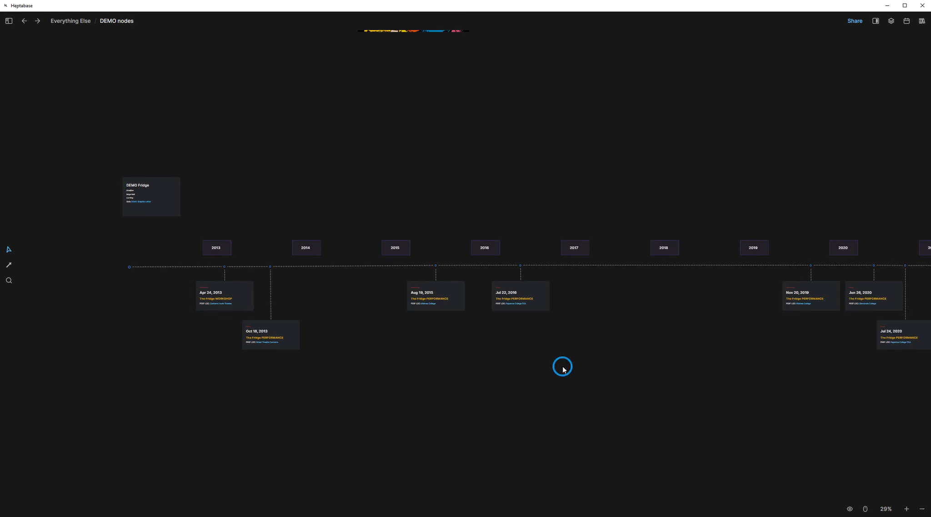
pyautogui.moveTo(560, 368); pyautogui.dragTo(410, 318)
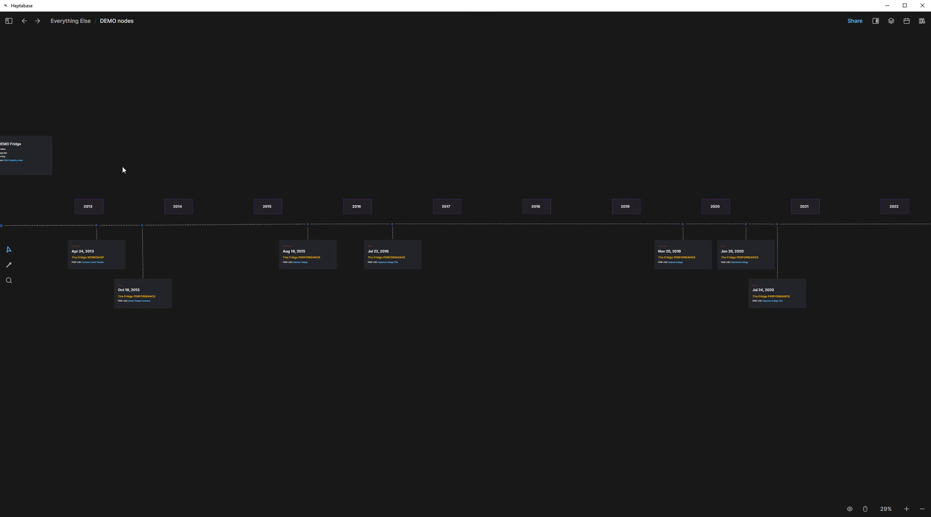
# Add a text element above the timeline between the 2013 and 2014 markers and upload graphic2023.png into it.
pyautogui.rightClick(127, 152)
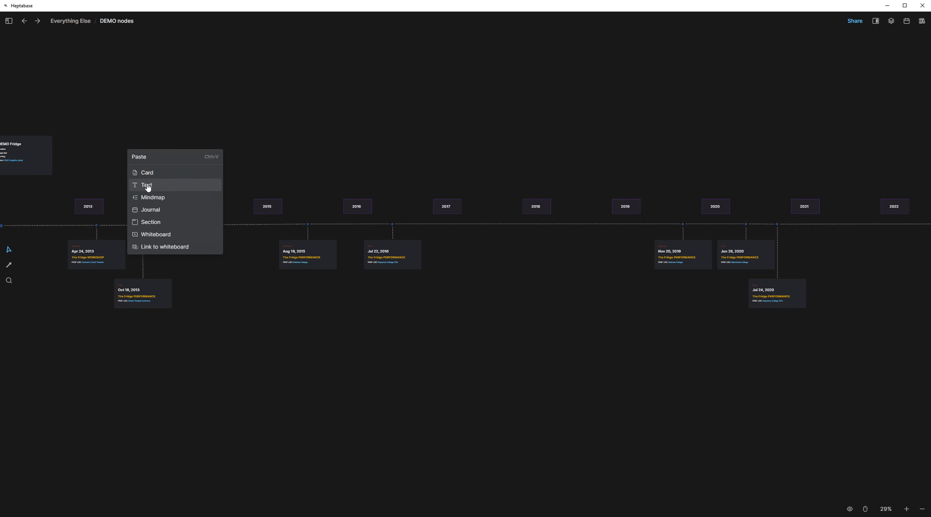
pyautogui.click(145, 183)
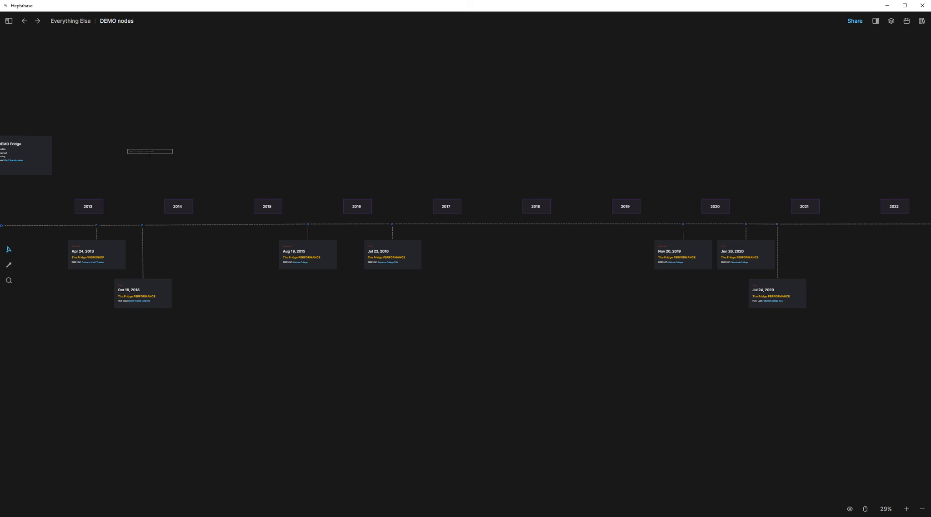
pyautogui.write('/im')
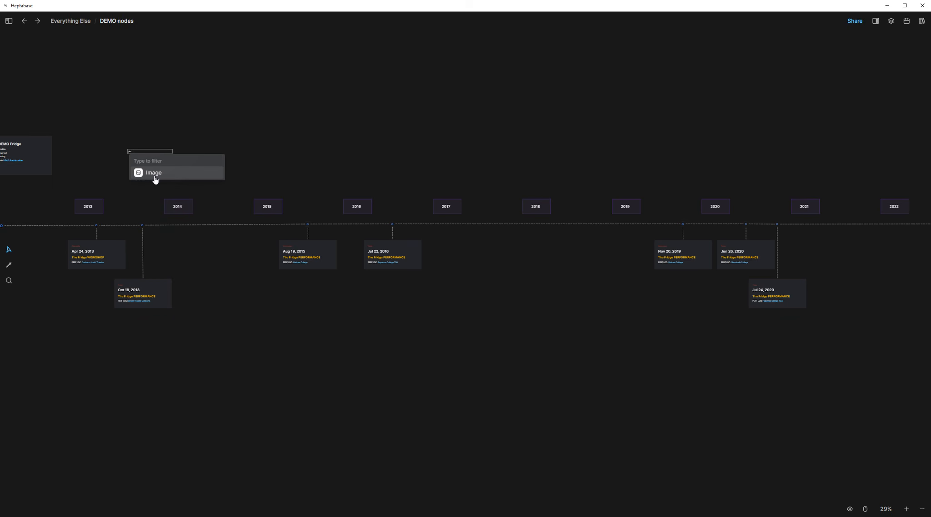
pyautogui.click(154, 174)
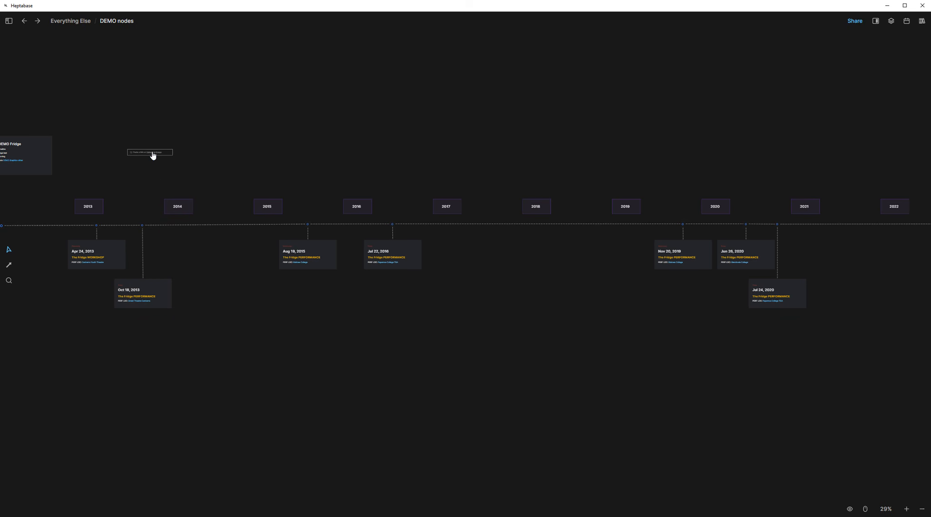
pyautogui.click(151, 153)
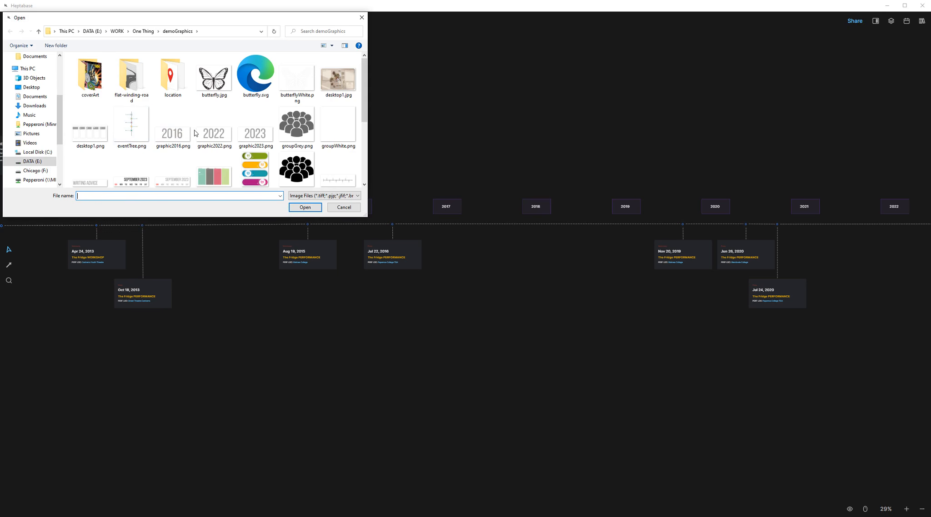
pyautogui.click(255, 129)
pyautogui.click(305, 207)
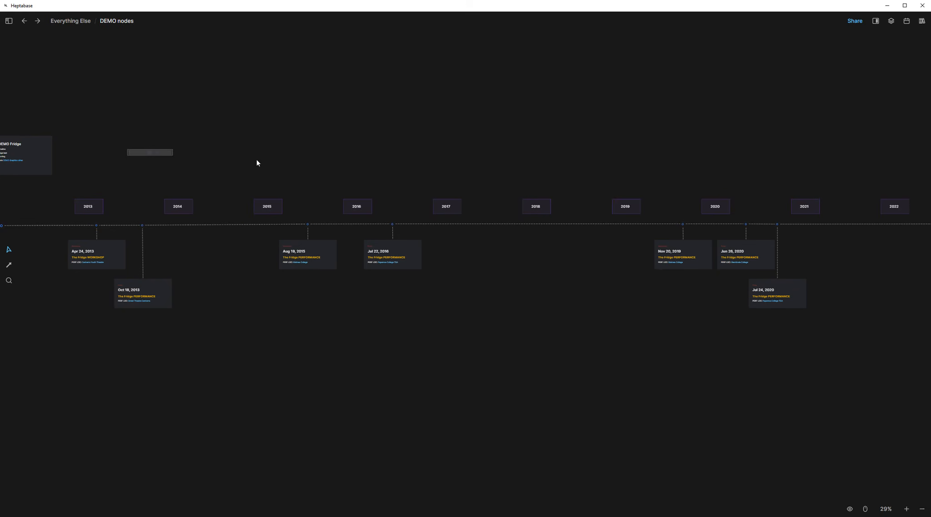
# Try to move the 2023 image above the 2016 marker, and delete the stray card copy of it.
pyautogui.click(176, 152)
pyautogui.moveTo(176, 152); pyautogui.dragTo(353, 125)
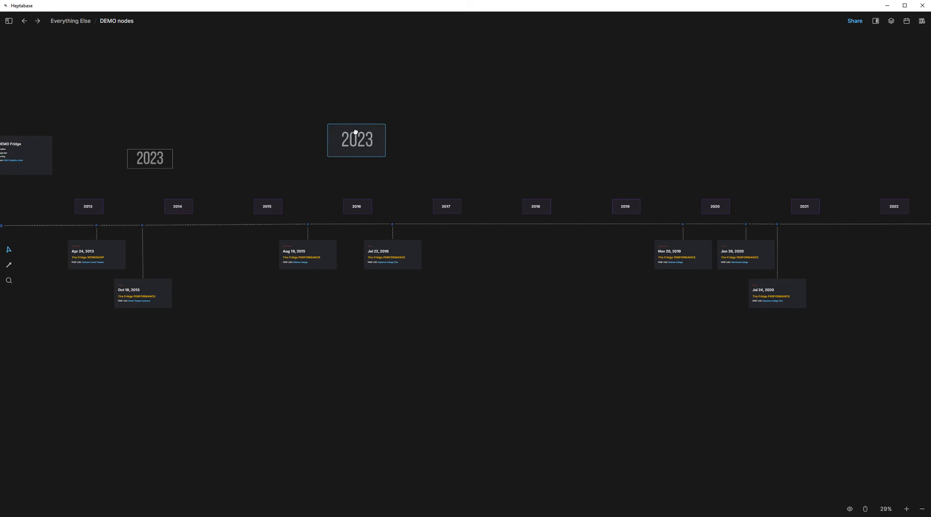
pyautogui.hotkey('ctrl', 'z')
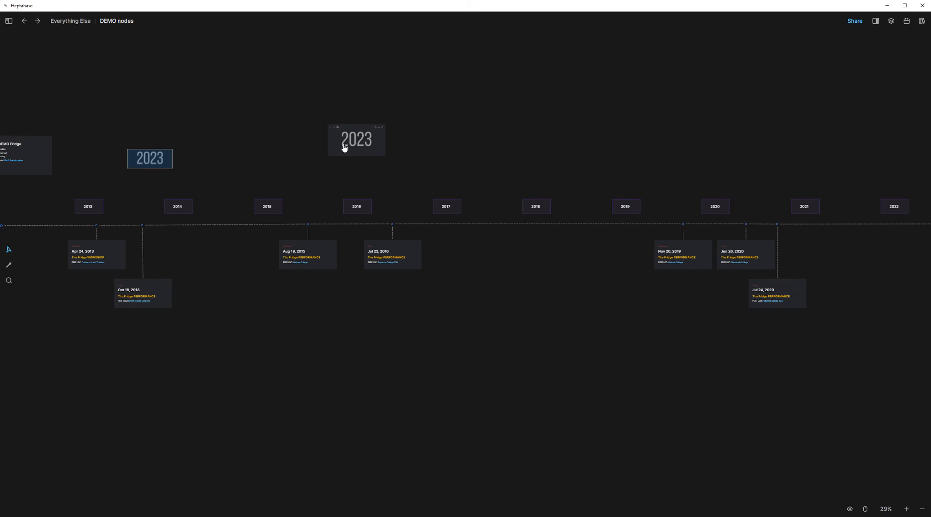
pyautogui.click(359, 126)
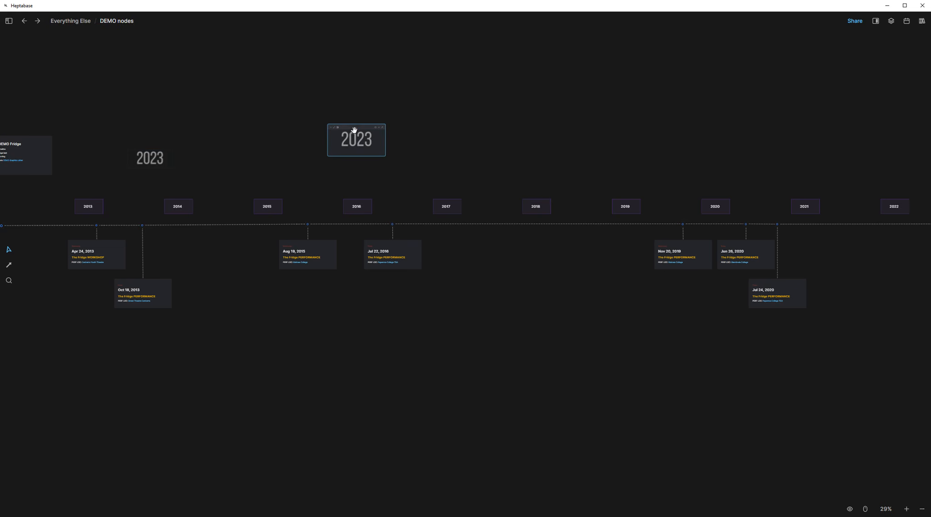
pyautogui.press('Delete')
# Move the 2023 image above the timeline's 2023 marker and remove the empty text element beside it.
pyautogui.click(193, 156)
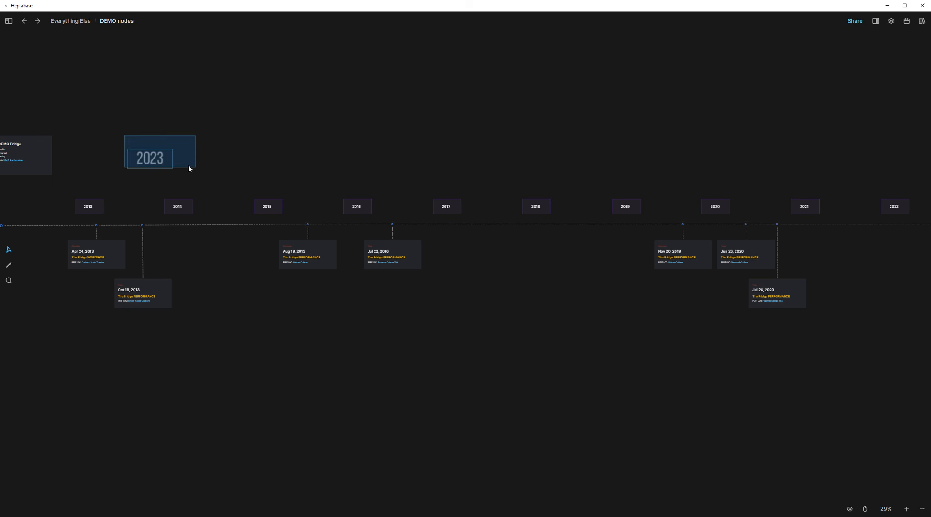
pyautogui.moveTo(161, 152); pyautogui.dragTo(675, 123)
pyautogui.moveTo(744, 139); pyautogui.dragTo(797, 168)
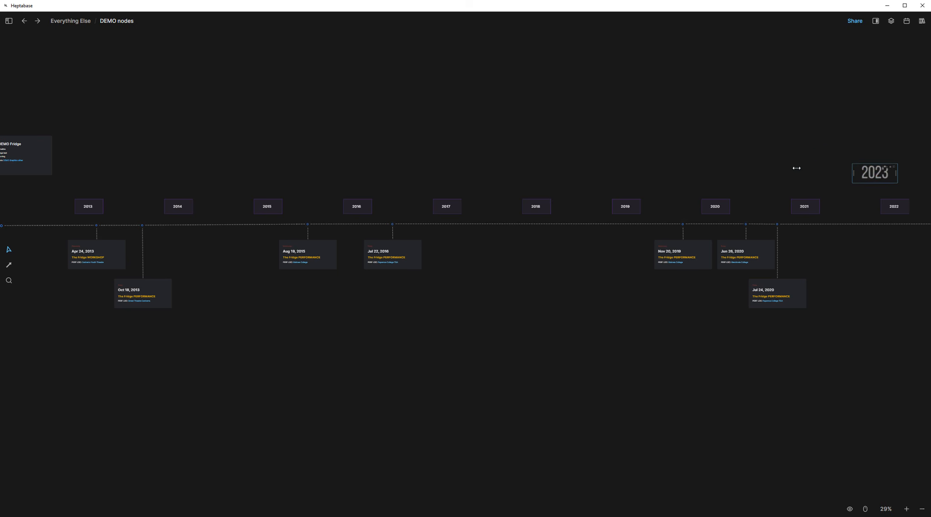
pyautogui.click(857, 176)
pyautogui.click(883, 176)
pyautogui.moveTo(842, 135); pyautogui.dragTo(911, 191)
pyautogui.moveTo(852, 172); pyautogui.dragTo(872, 162)
pyautogui.click(521, 313)
pyautogui.scroll(-2, 518, 313)
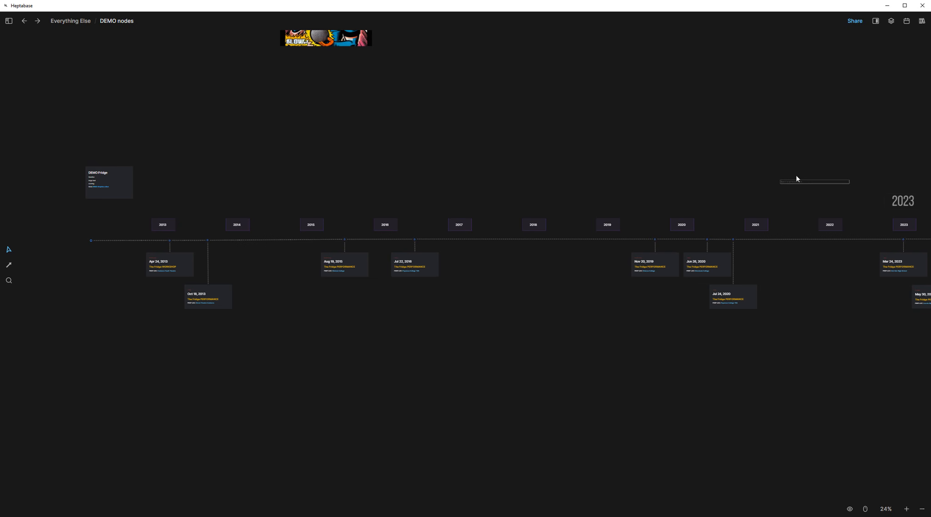
pyautogui.moveTo(754, 166); pyautogui.dragTo(852, 194)
pyautogui.scroll(-2, 539, 335)
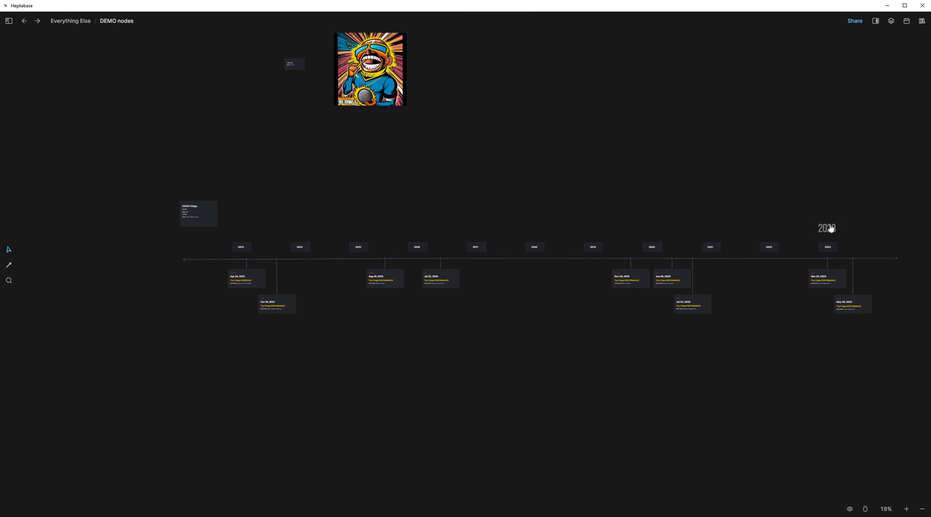
# Return to the DEMO Timeline card and follow its DEMO Nodes Timeline link.
pyautogui.scroll(-2, 757, 218)
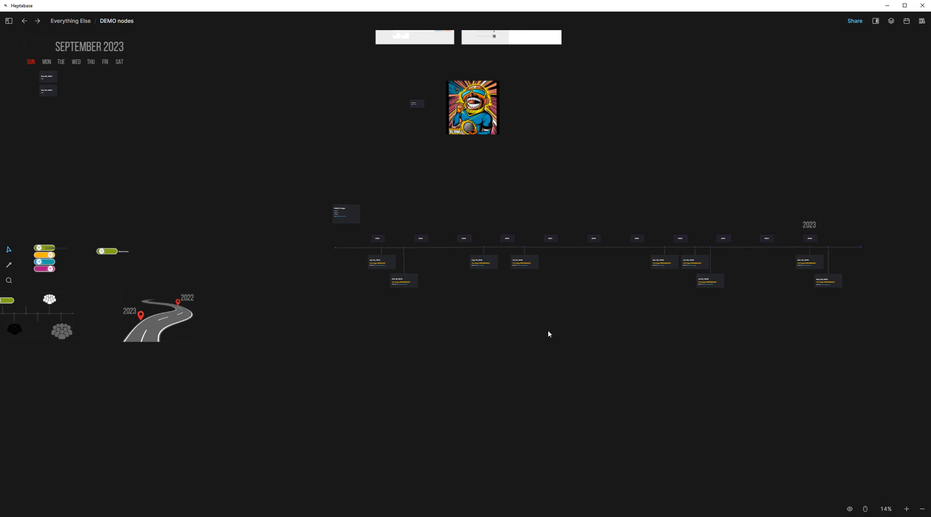
pyautogui.scroll(4, 548, 332)
pyautogui.moveTo(412, 278); pyautogui.dragTo(478, 377)
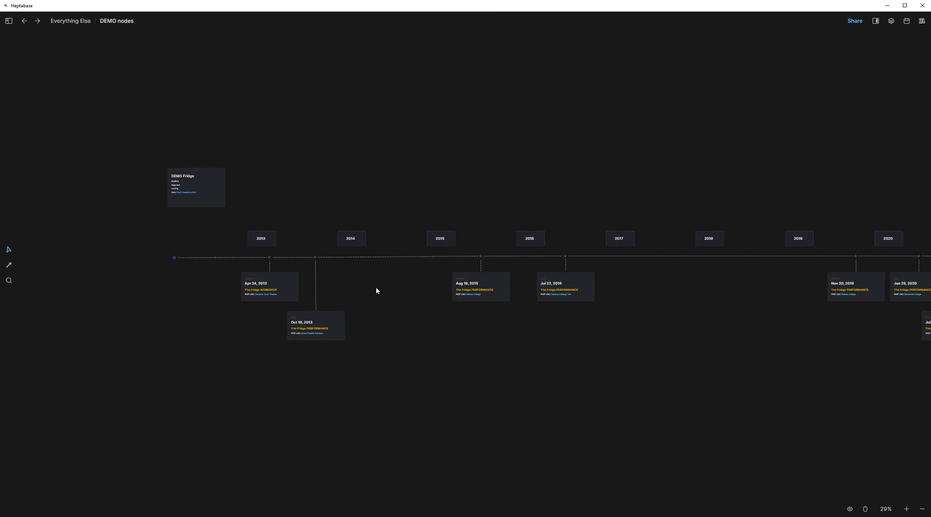
pyautogui.scroll(4, 341, 277)
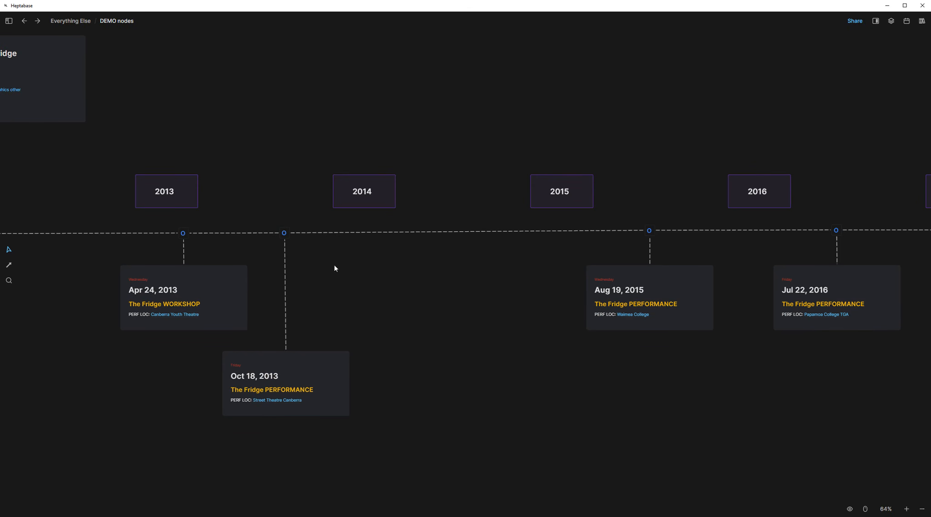
pyautogui.moveTo(199, 119); pyautogui.dragTo(906, 394)
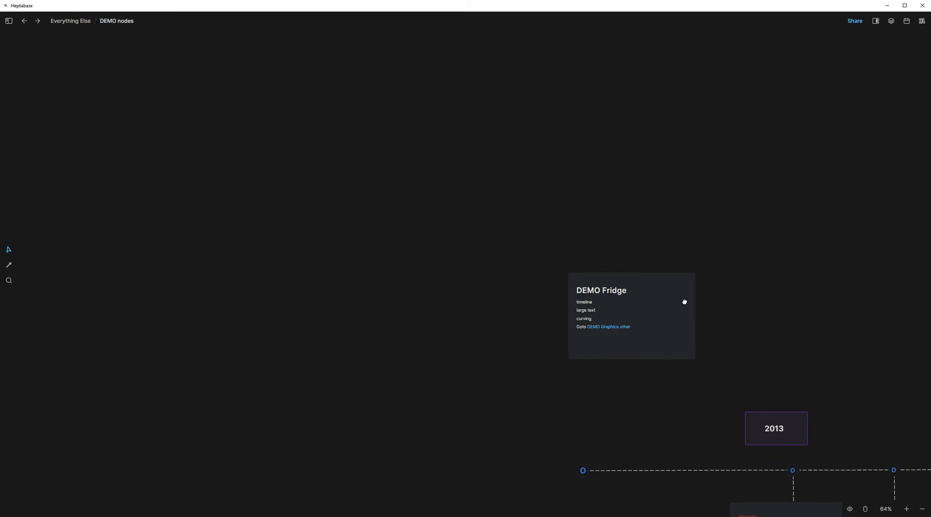
pyautogui.moveTo(458, 266); pyautogui.dragTo(793, 438)
pyautogui.scroll(-2, 237, 185)
pyautogui.scroll(-2, 237, 185)
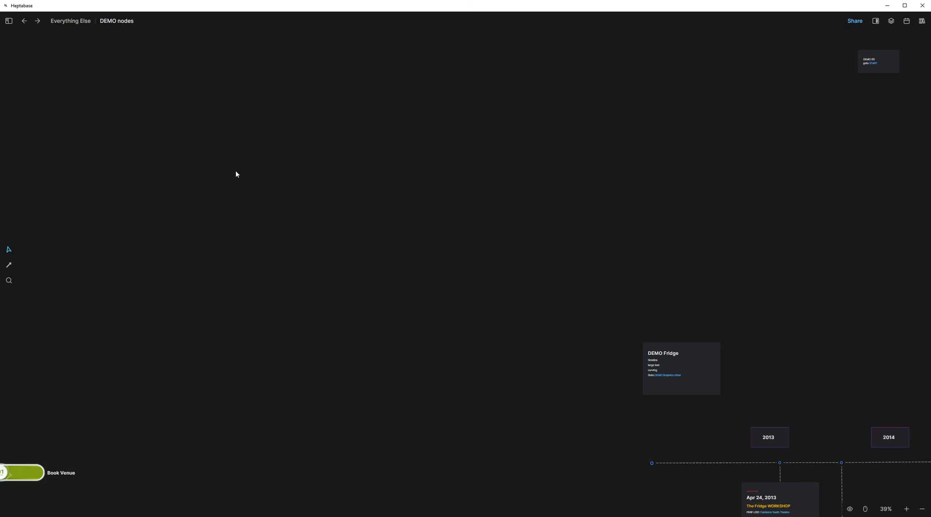
pyautogui.moveTo(348, 224); pyautogui.dragTo(588, 355)
pyautogui.moveTo(306, 226); pyautogui.dragTo(657, 395)
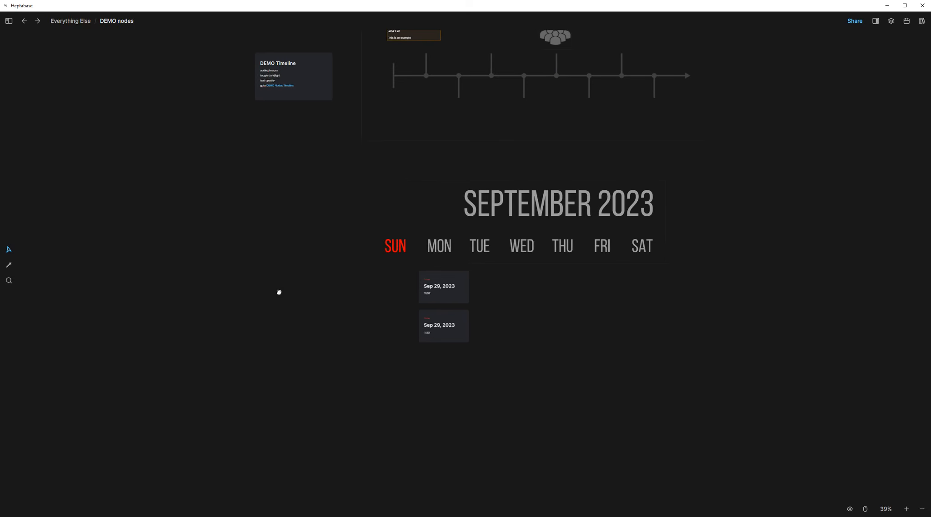
pyautogui.scroll(-4, 173, 239)
pyautogui.click(226, 144)
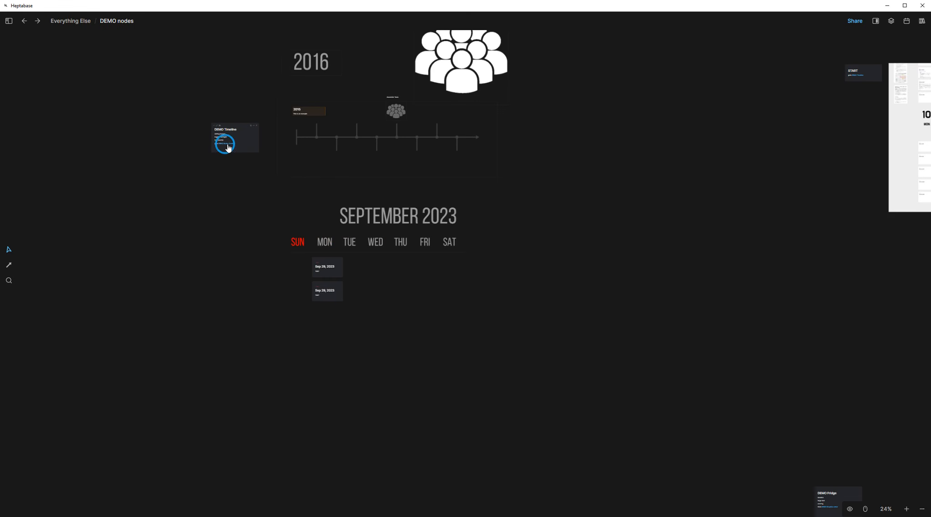
pyautogui.moveTo(323, 277); pyautogui.dragTo(196, 245)
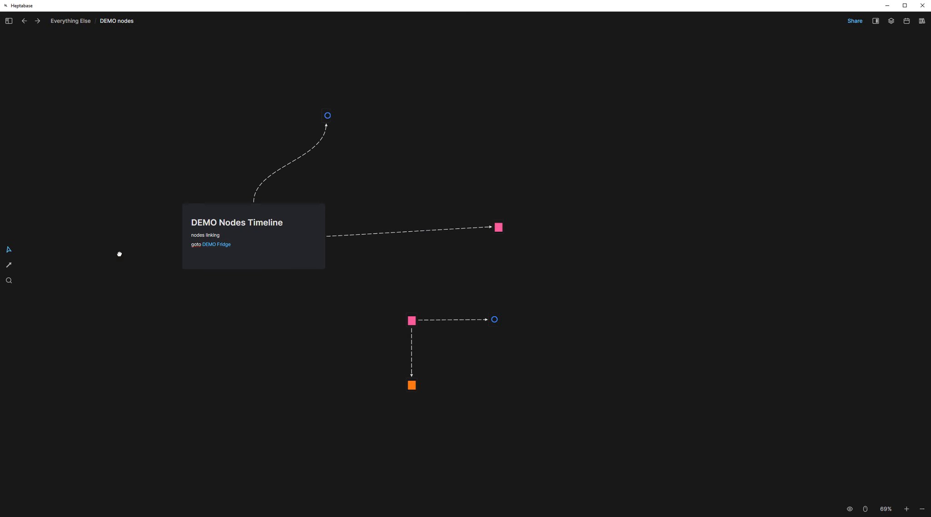
# Add a text element containing ■ above the pink node linked from the DEMO Nodes Timeline card, formatted as Heading 1.
pyautogui.doubleClick(475, 144)
pyautogui.click(493, 177)
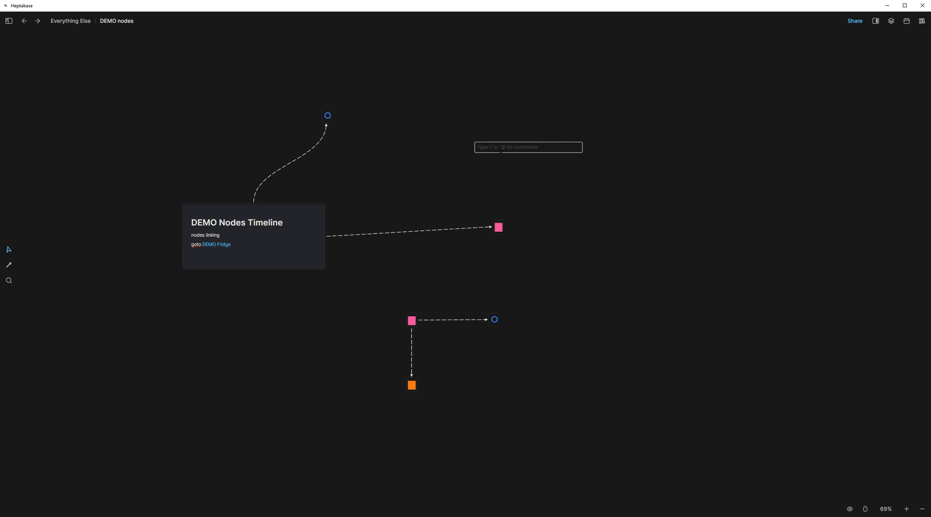
pyautogui.write('■')
pyautogui.moveTo(482, 145); pyautogui.dragTo(471, 145)
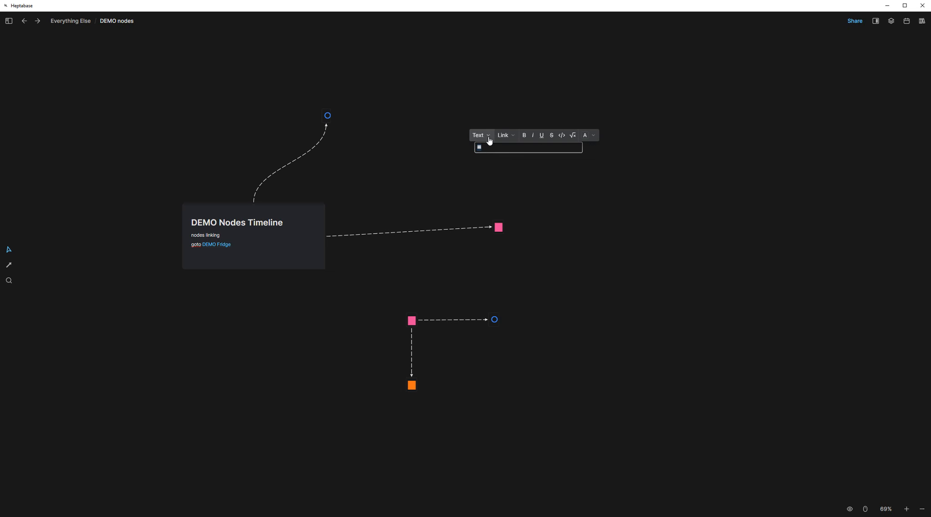
pyautogui.click(488, 136)
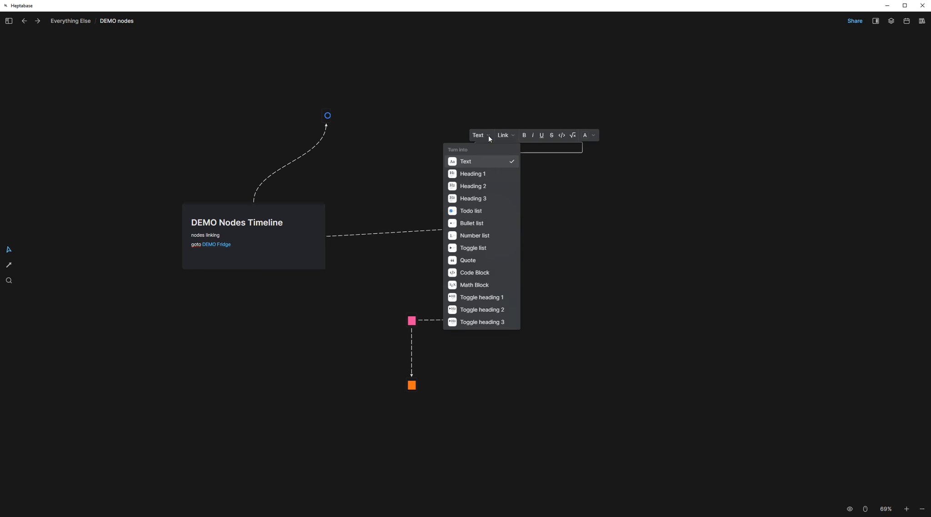
pyautogui.click(486, 174)
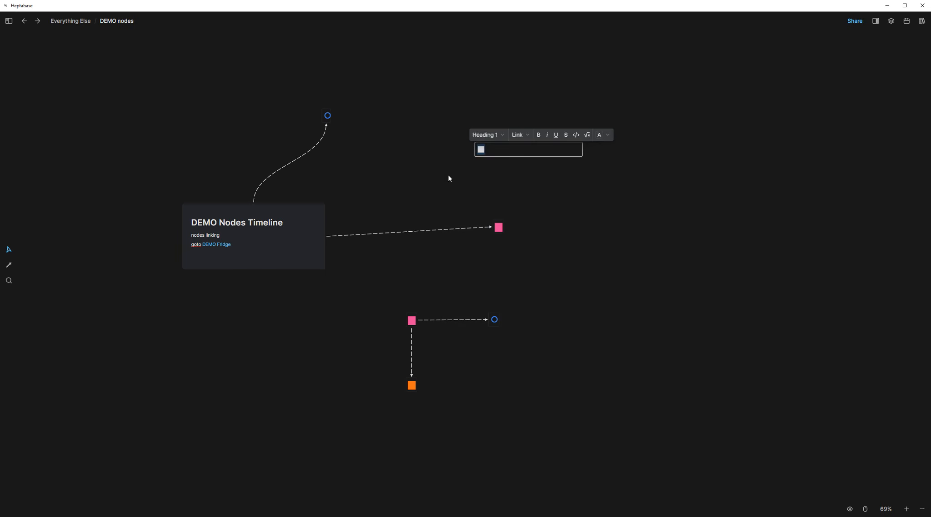
pyautogui.click(454, 171)
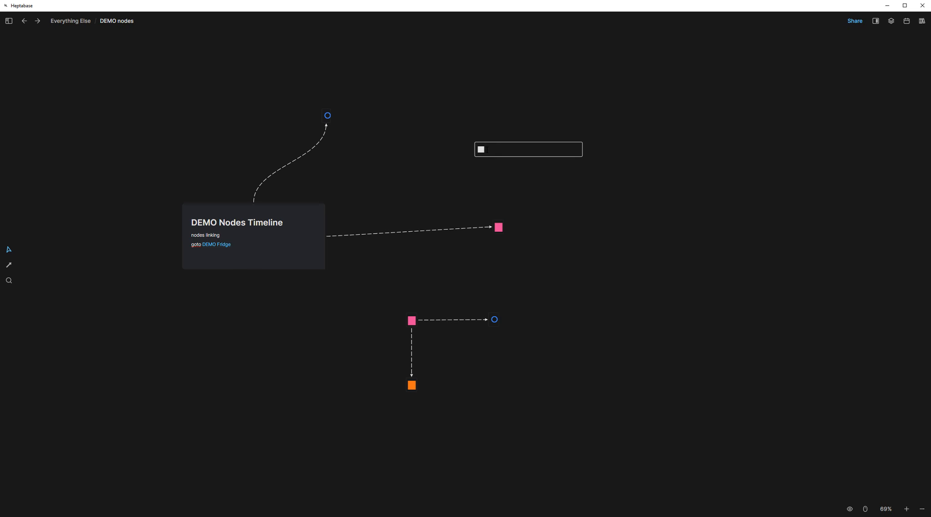
# Color the new ■ text green.
pyautogui.moveTo(488, 150); pyautogui.dragTo(476, 147)
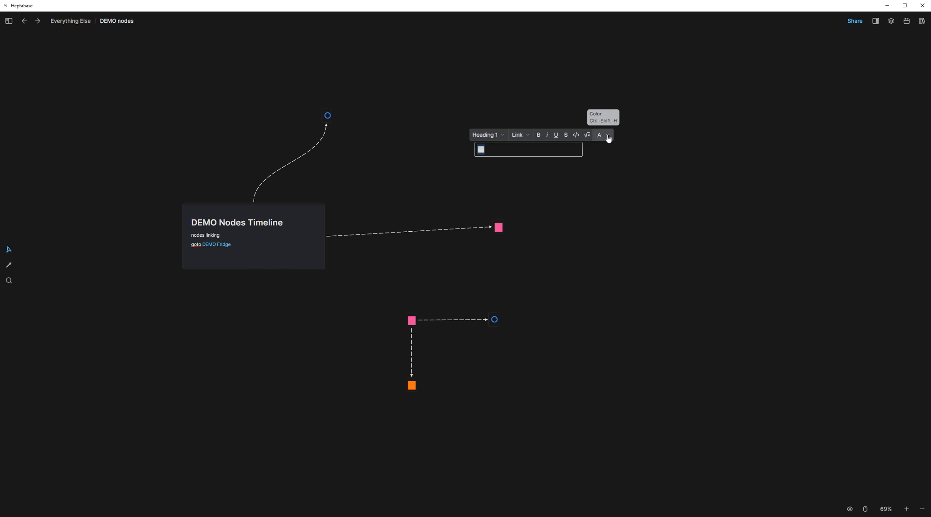
pyautogui.click(608, 137)
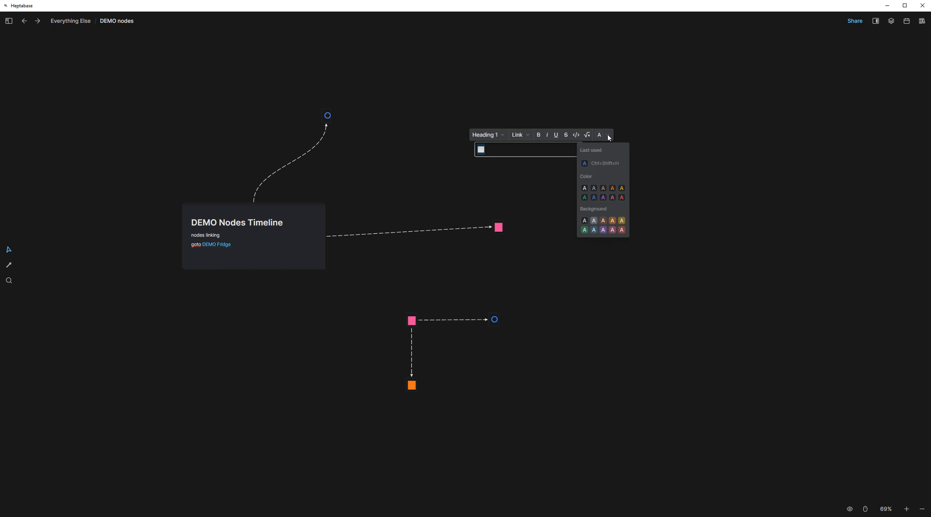
pyautogui.click(585, 198)
pyautogui.click(518, 178)
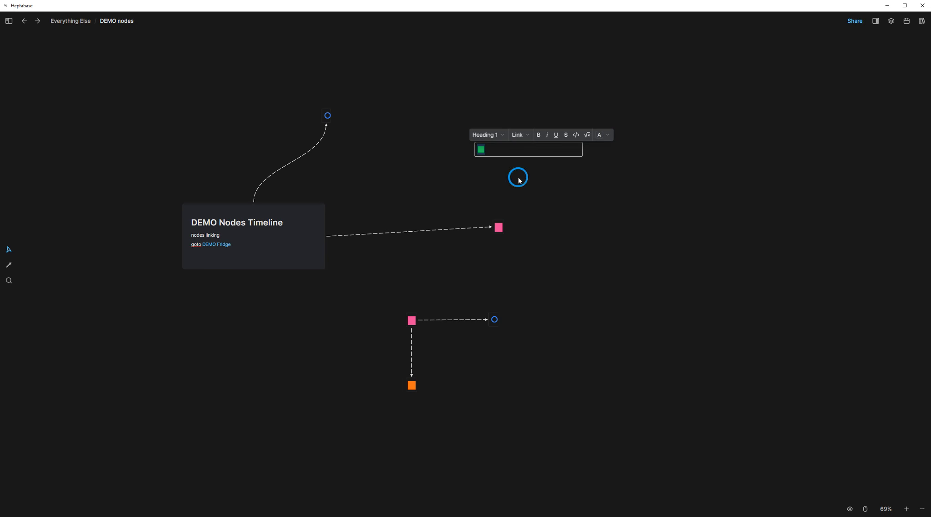
pyautogui.click(485, 153)
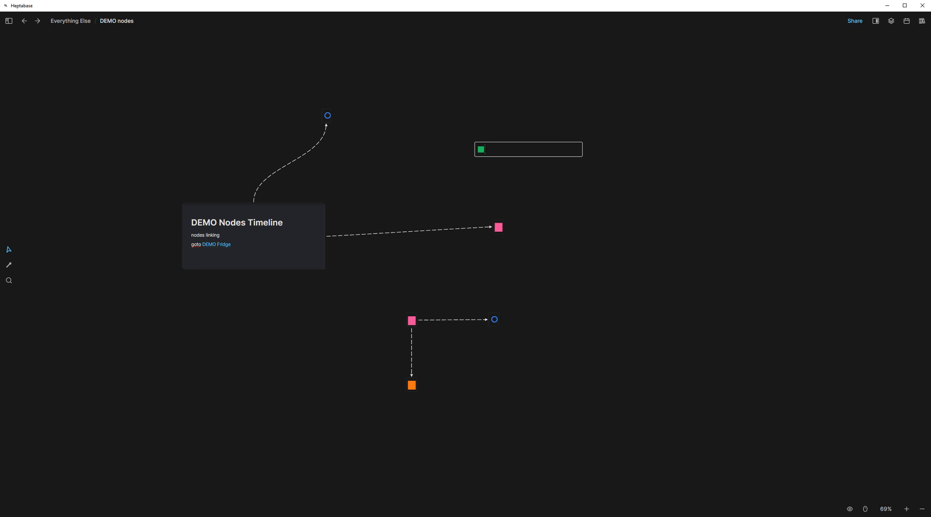
# Recolor the new ■ text pink and shrink its text element to fit the symbol.
pyautogui.doubleClick(481, 149)
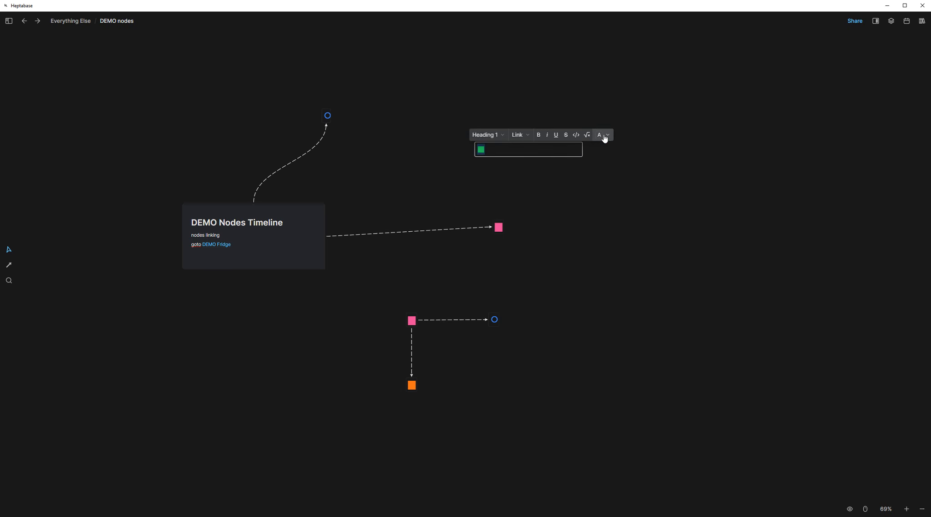
pyautogui.click(607, 135)
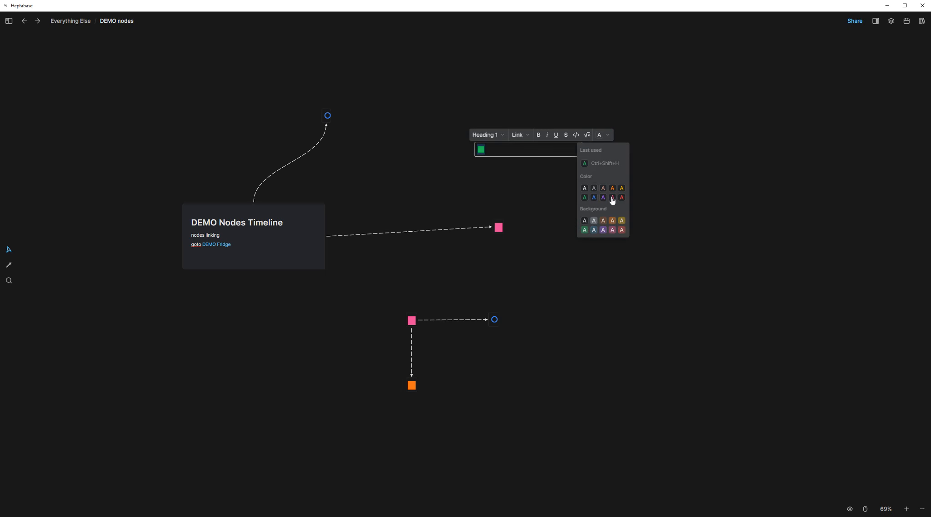
pyautogui.click(612, 199)
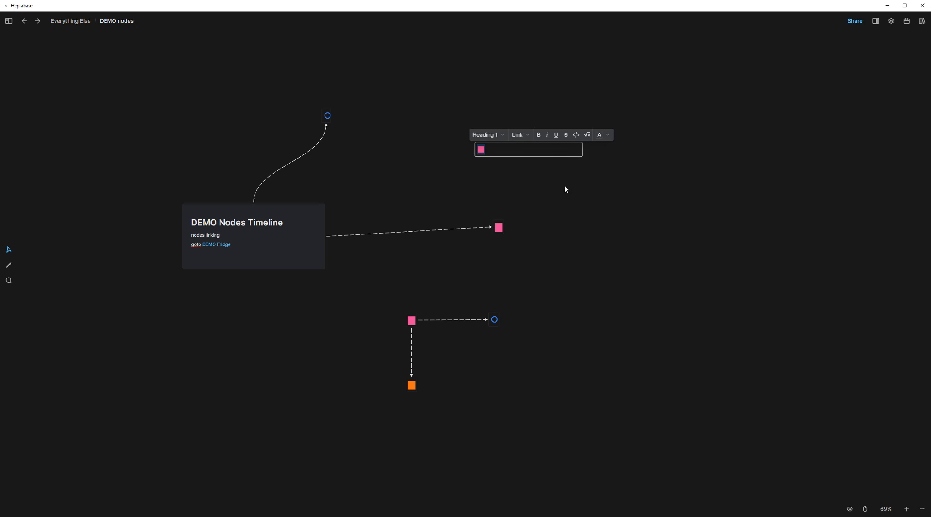
pyautogui.click(523, 148)
pyautogui.click(518, 149)
pyautogui.moveTo(579, 150); pyautogui.dragTo(483, 151)
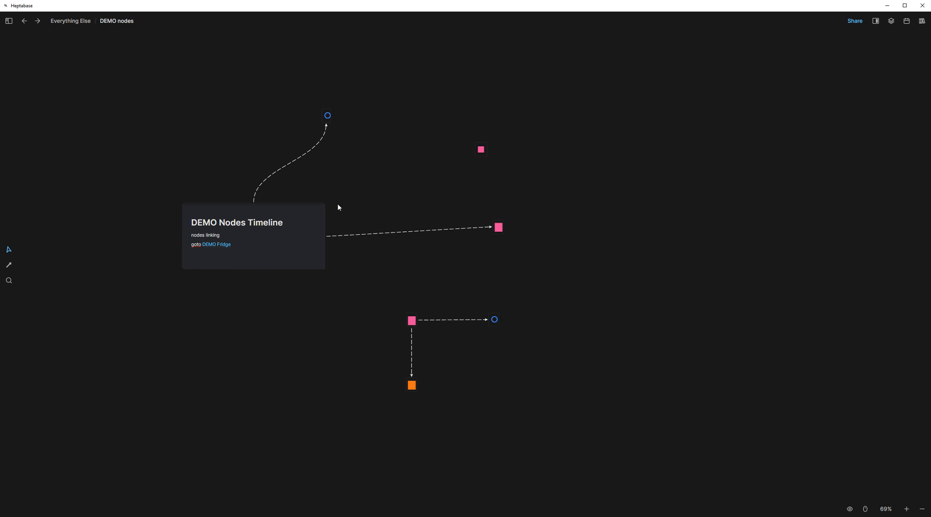
# Draw a connection from the new pink ■ node to the pink node directly below it.
pyautogui.rightClick(482, 151)
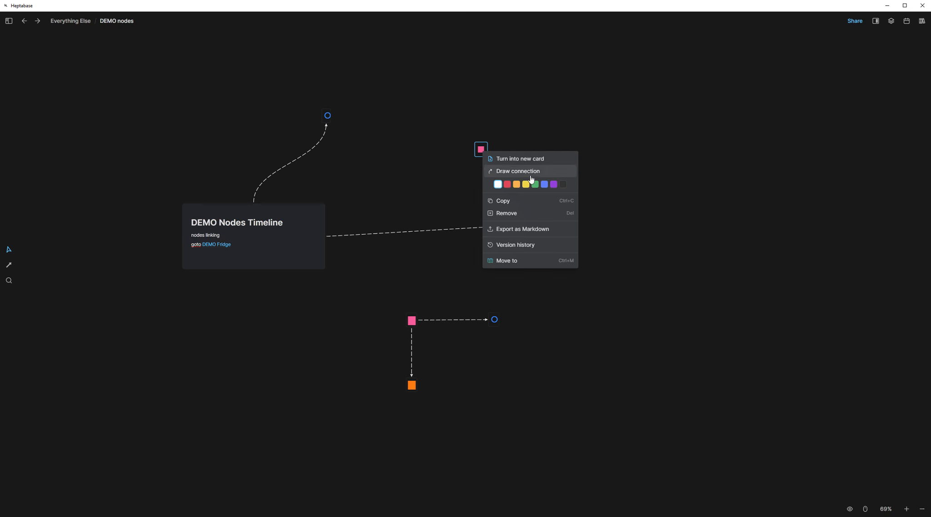
pyautogui.click(507, 174)
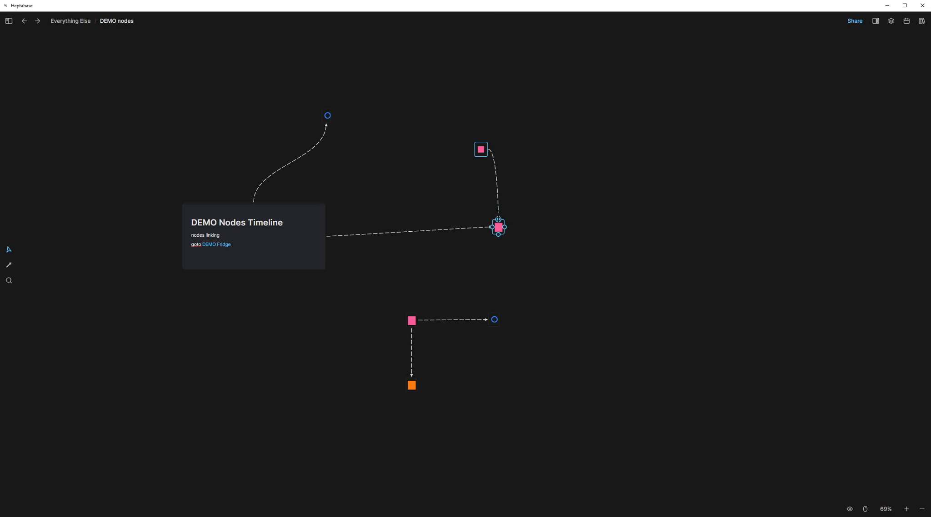
pyautogui.click(499, 220)
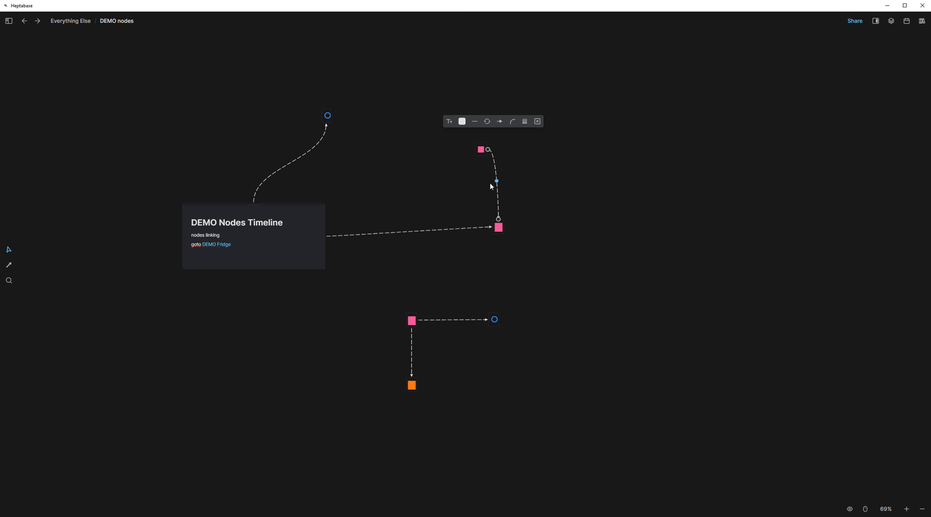
# Make the new connection a straight solid line and reattach its start to the underside of the upper pink node.
pyautogui.click(512, 122)
pyautogui.click(513, 138)
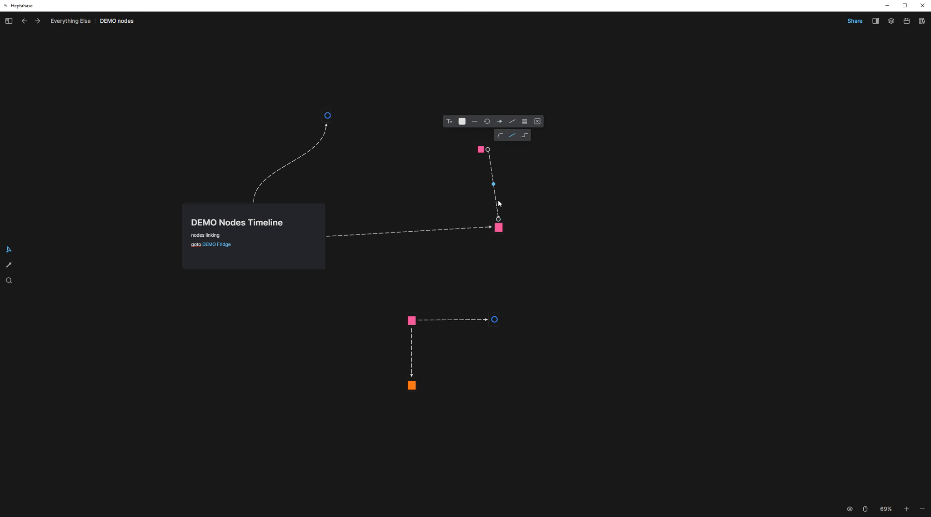
pyautogui.click(525, 121)
pyautogui.click(524, 122)
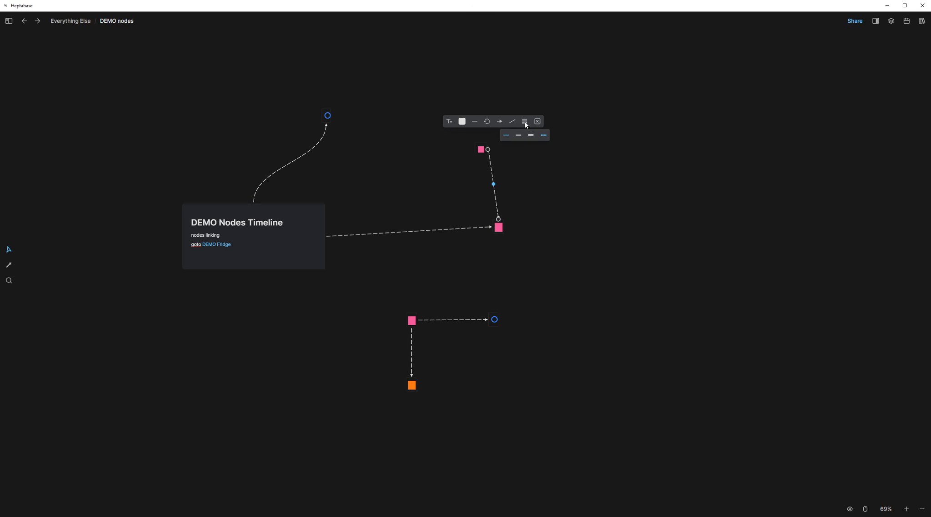
pyautogui.click(543, 136)
pyautogui.click(531, 174)
pyautogui.click(488, 150)
pyautogui.moveTo(488, 151); pyautogui.dragTo(513, 241)
# Align the two connected pink nodes on their horizontal centers so one sits directly above the other.
pyautogui.click(524, 165)
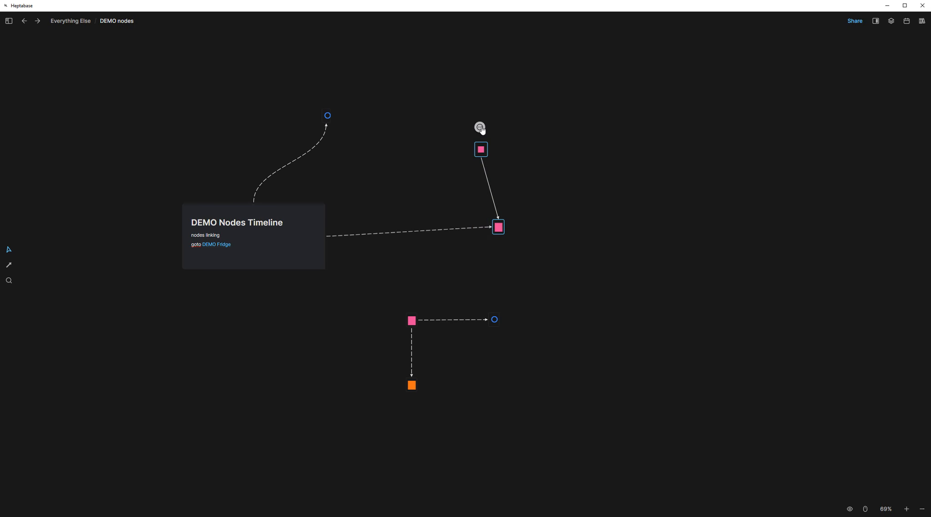
pyautogui.click(480, 127)
pyautogui.moveTo(432, 157)
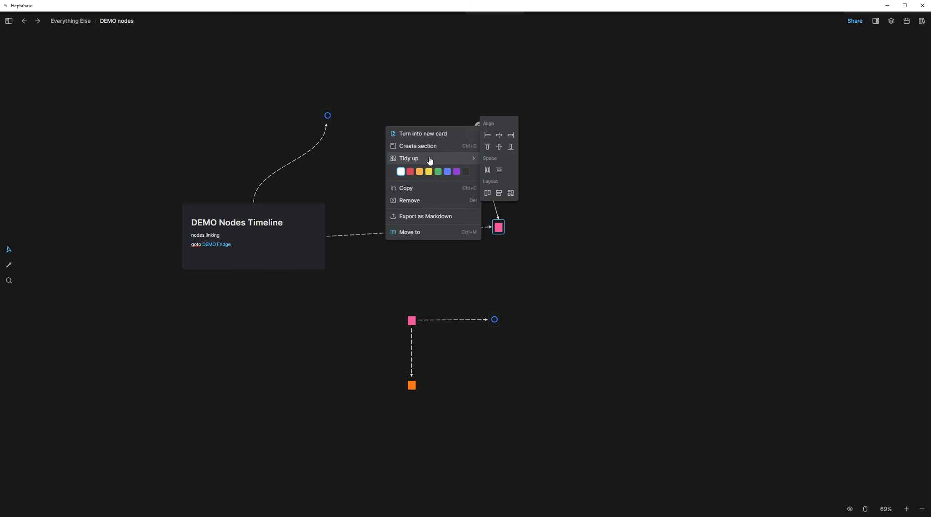
pyautogui.click(500, 136)
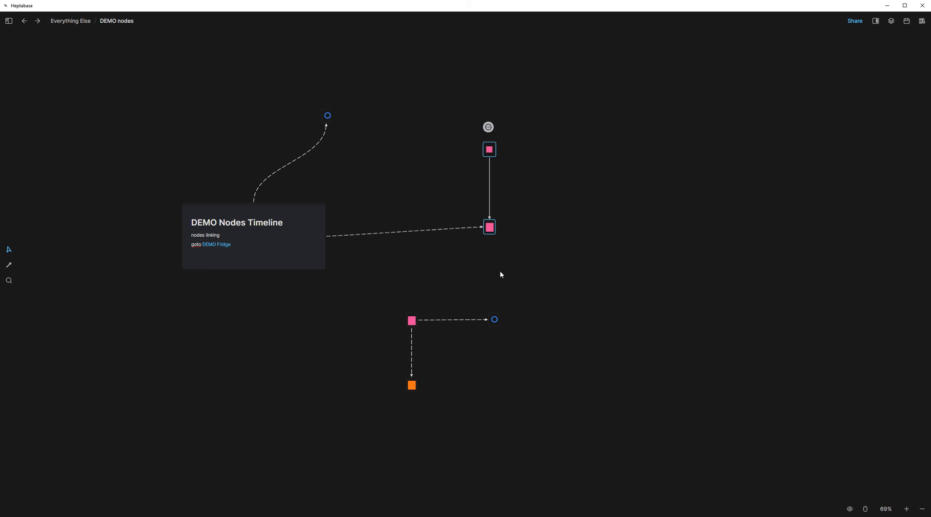
# Follow the DEMO Fridge link from the DEMO Nodes Timeline card and look over the timeline from 2013 to 2017.
pyautogui.click(213, 246)
pyautogui.click(212, 246)
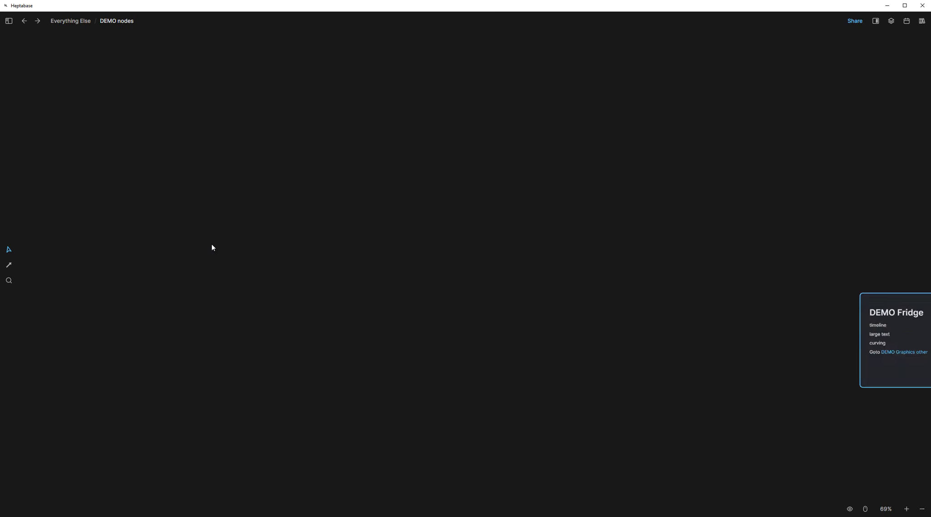
pyautogui.moveTo(457, 359); pyautogui.dragTo(258, 226)
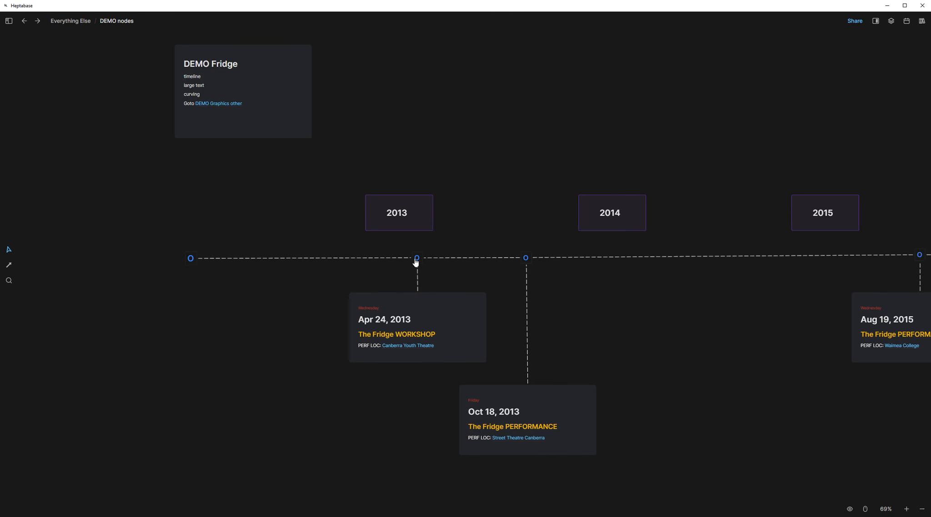
pyautogui.moveTo(416, 298)
pyautogui.scroll(-2, 665, 312)
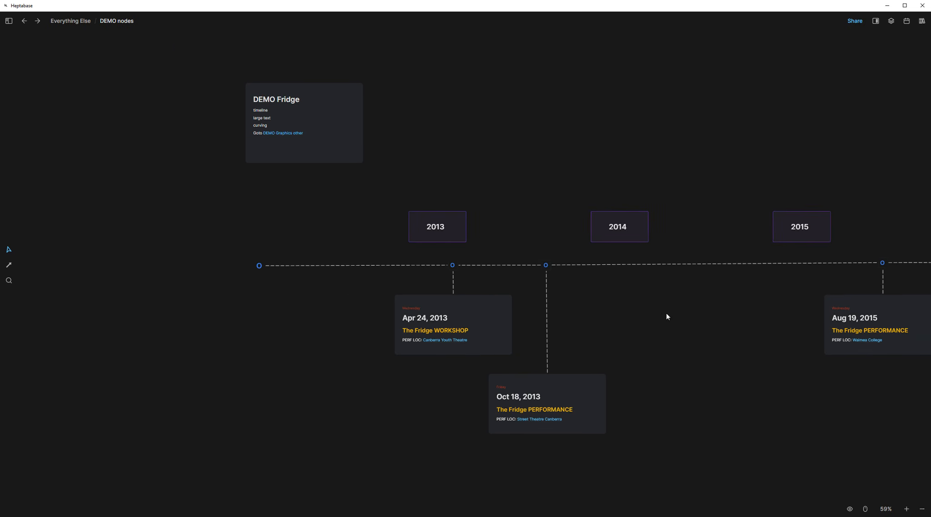
pyautogui.hscroll(6, 582, 292)
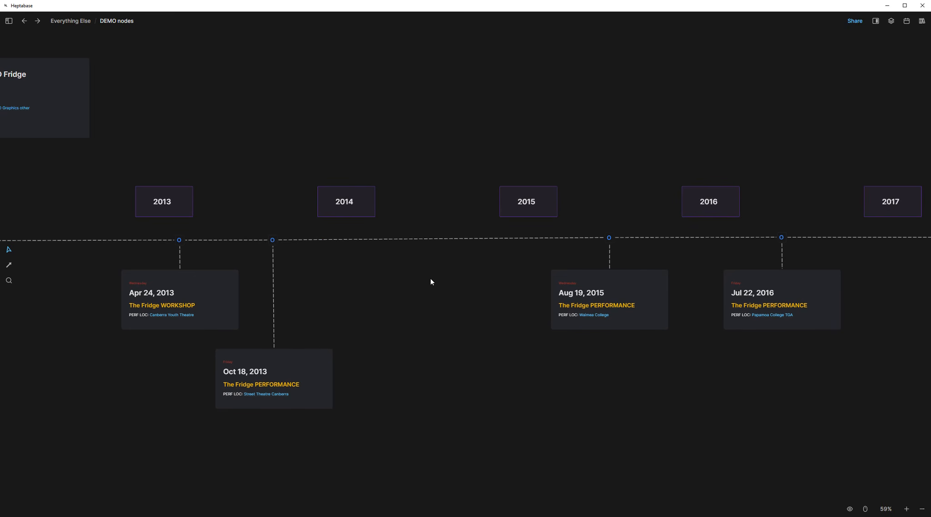
pyautogui.scroll(-1, 431, 281)
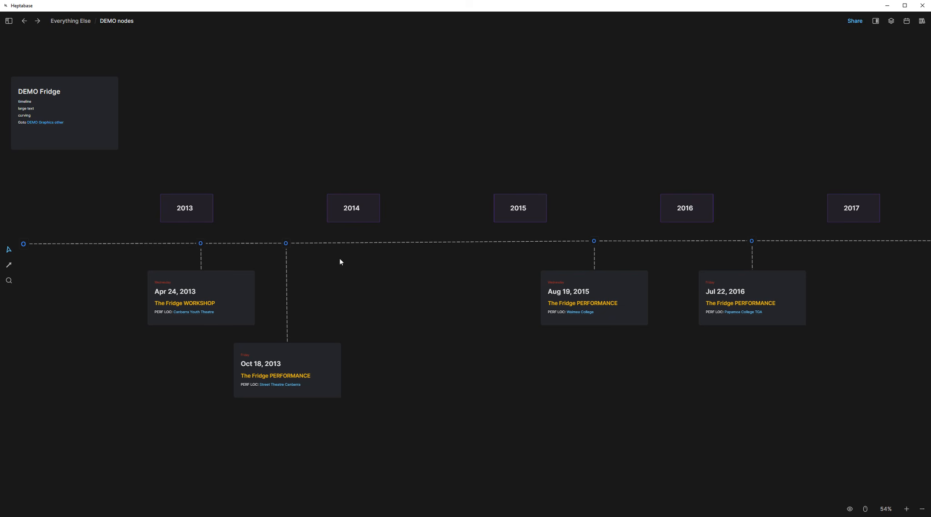
# Move the Oct 18, 2013 card farther below the timeline and shift its node slightly toward 2014, keeping the two vertically aligned.
pyautogui.moveTo(294, 350); pyautogui.dragTo(352, 432)
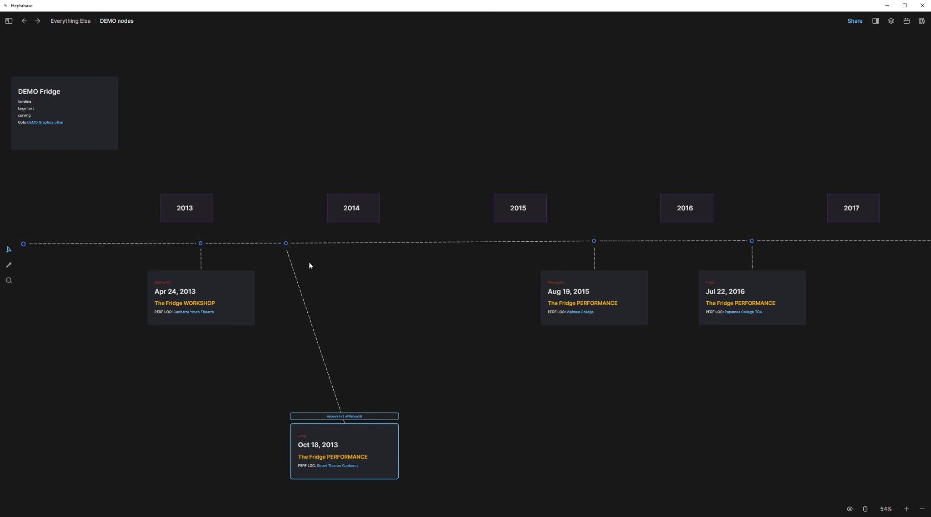
pyautogui.moveTo(285, 243); pyautogui.dragTo(343, 244)
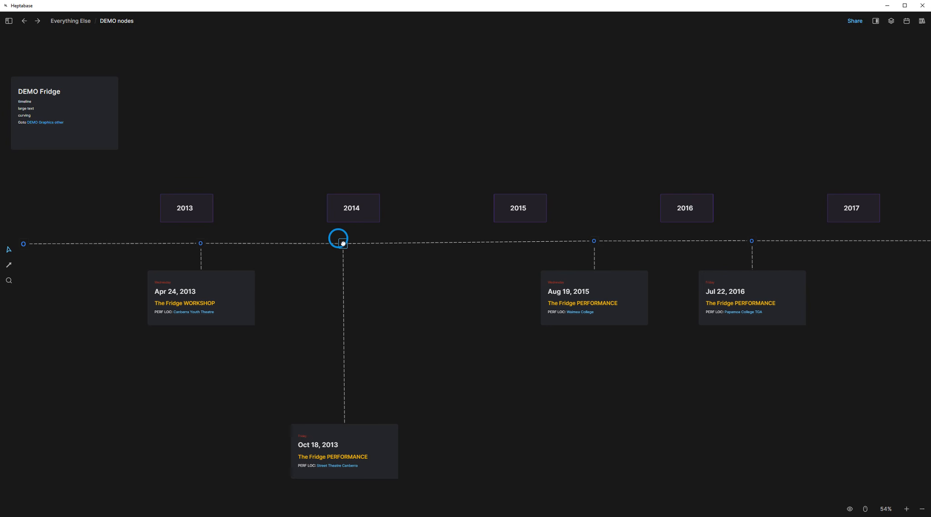
pyautogui.moveTo(342, 244); pyautogui.dragTo(301, 243)
pyautogui.moveTo(333, 428); pyautogui.dragTo(292, 427)
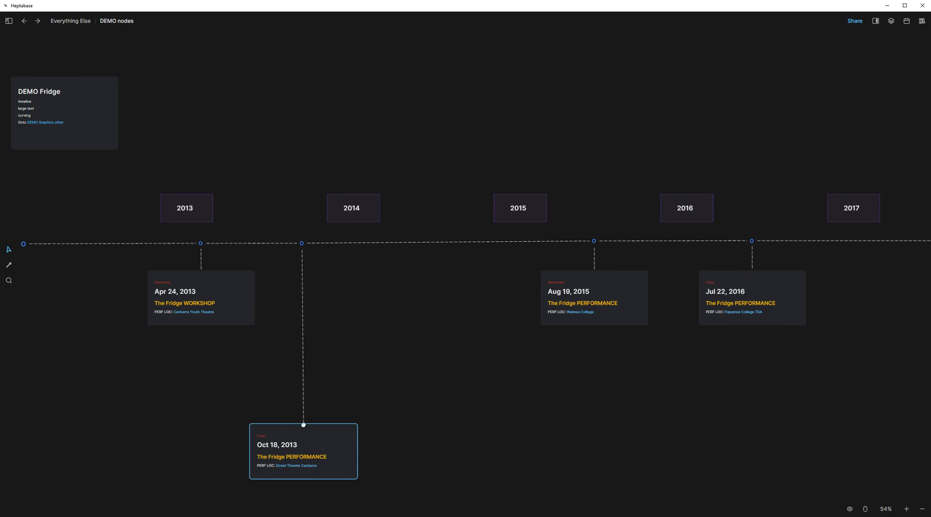
# Bend the timeline connection between the Oct 18, 2013 and Aug 19, 2015 nodes upward into an arch.
pyautogui.click(390, 246)
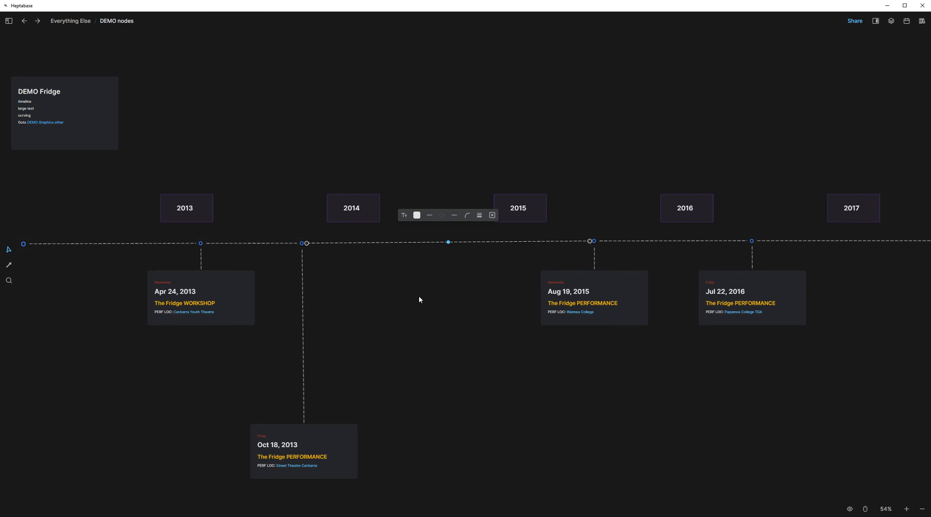
pyautogui.click(468, 219)
pyautogui.click(446, 231)
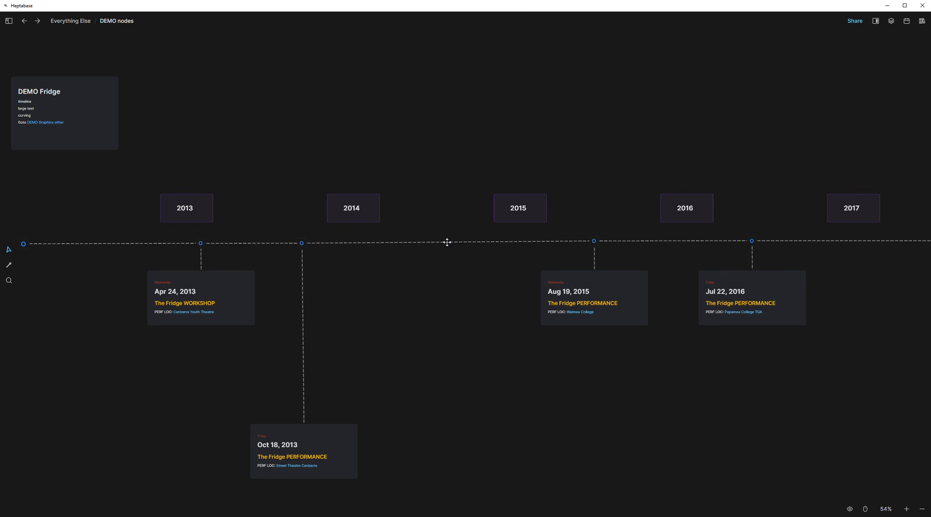
pyautogui.moveTo(443, 235); pyautogui.dragTo(441, 137)
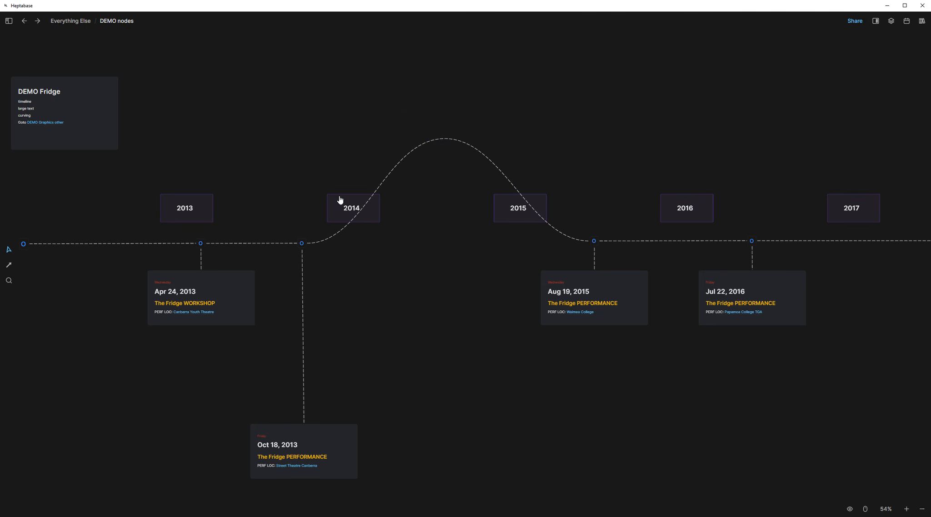
# Reposition the 2014 and 2015 boxes beside the arch and raise the Oct 18, 2013 node to below the 2014 box.
pyautogui.moveTo(341, 201); pyautogui.dragTo(362, 119)
pyautogui.moveTo(507, 190); pyautogui.dragTo(543, 166)
pyautogui.moveTo(305, 246); pyautogui.dragTo(363, 182)
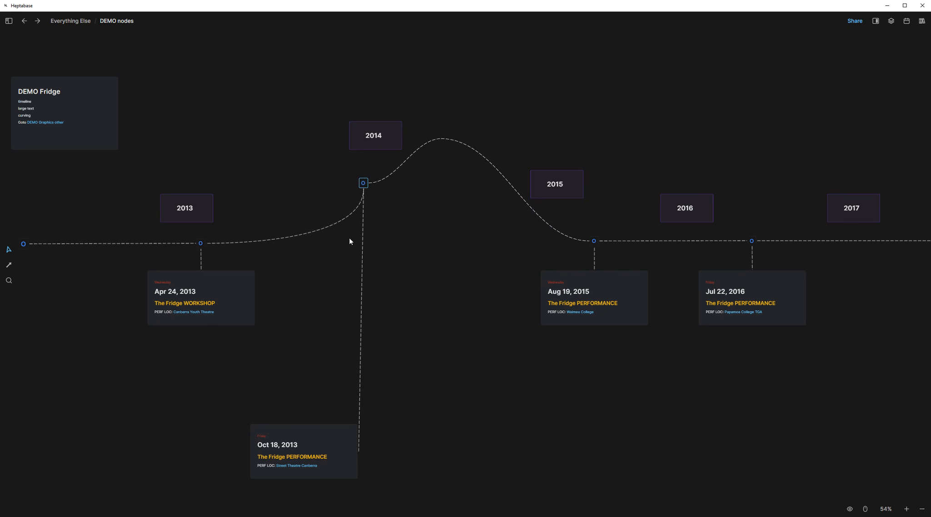
# Bend the connection between the Apr 24, 2013 node and the raised Oct 18, 2013 node into an S-curve.
pyautogui.click(304, 236)
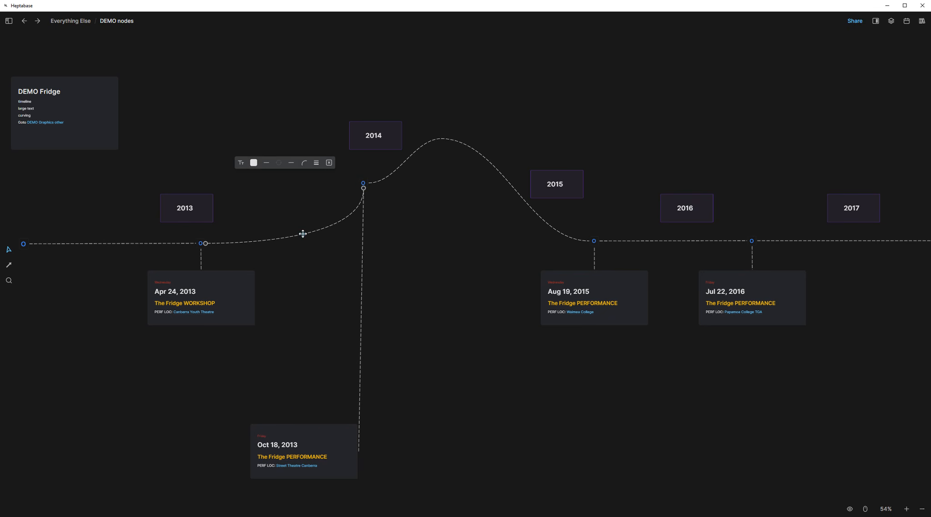
pyautogui.moveTo(303, 235); pyautogui.dragTo(290, 209)
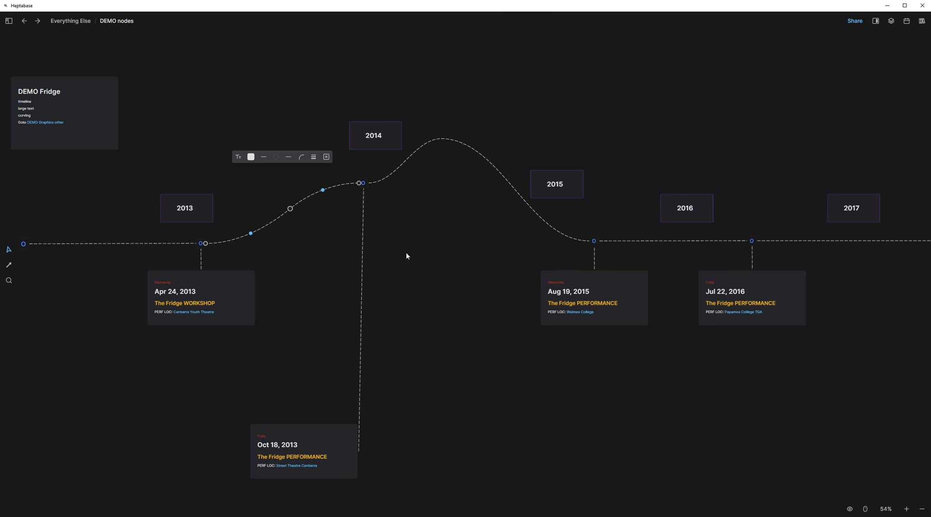
pyautogui.click(286, 239)
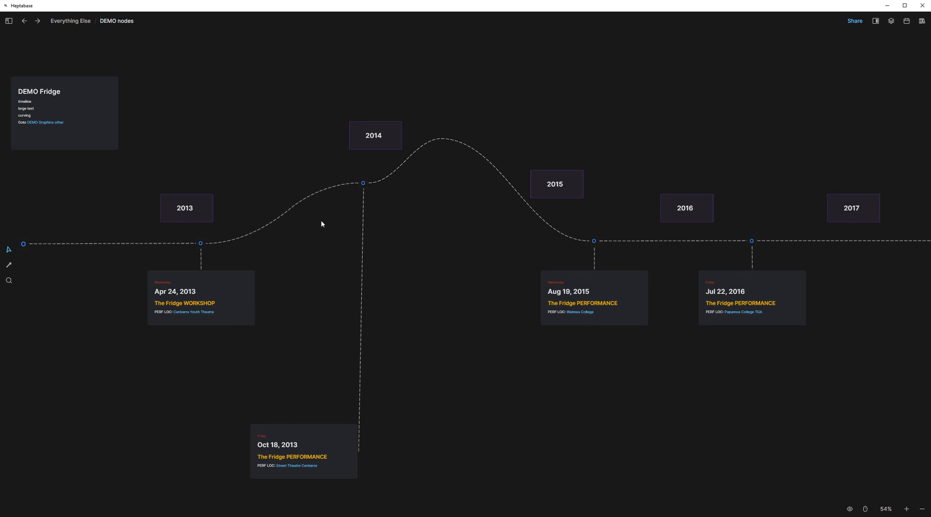
# Replace the connection between the Apr 24, 2013 and Oct 18, 2013 nodes by deleting it and drawing a new one.
pyautogui.click(266, 232)
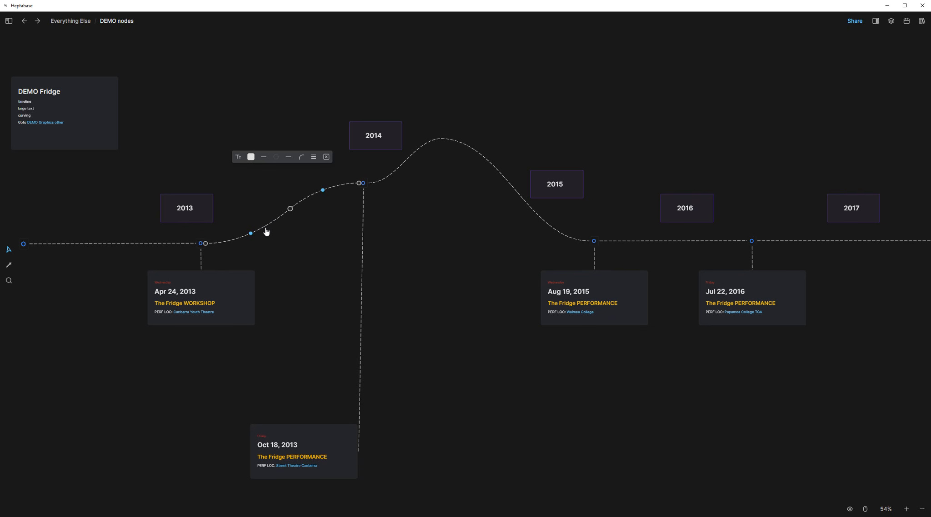
pyautogui.click(326, 158)
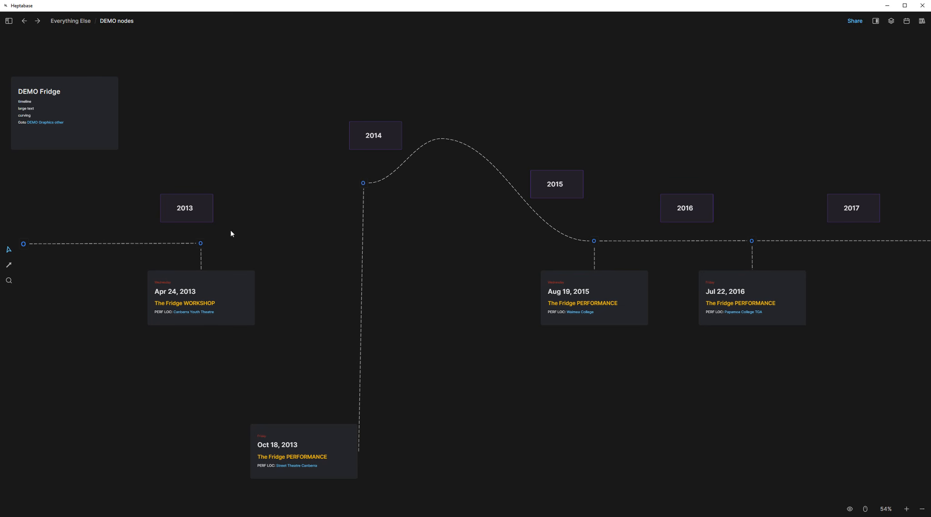
pyautogui.rightClick(200, 244)
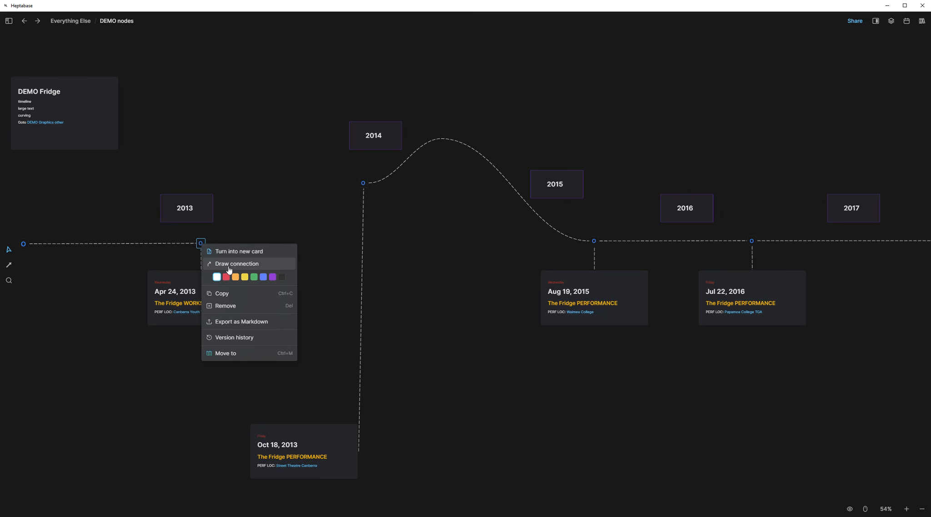
pyautogui.click(236, 264)
pyautogui.click(363, 184)
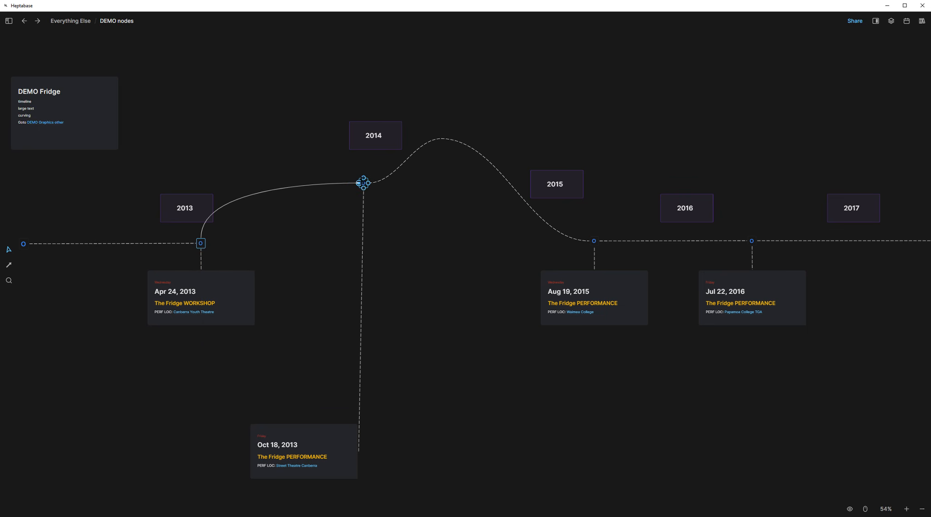
# Make the newly drawn connection dashed and pull its midpoint down to form a smooth S-curve between the two nodes.
pyautogui.click(306, 187)
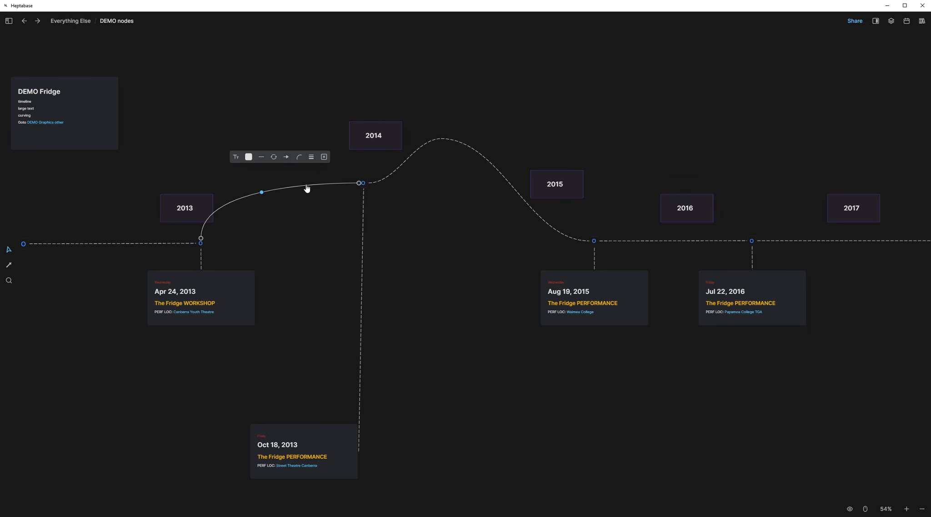
pyautogui.click(311, 158)
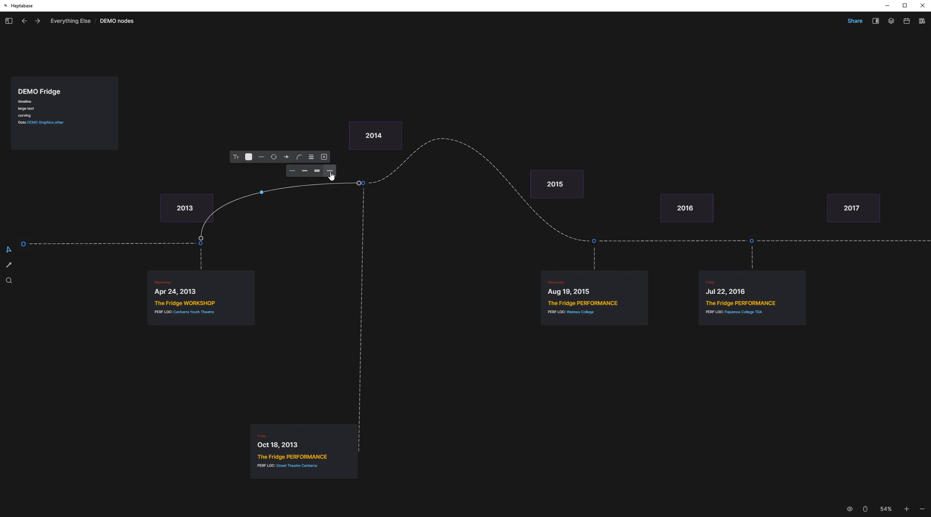
pyautogui.click(330, 171)
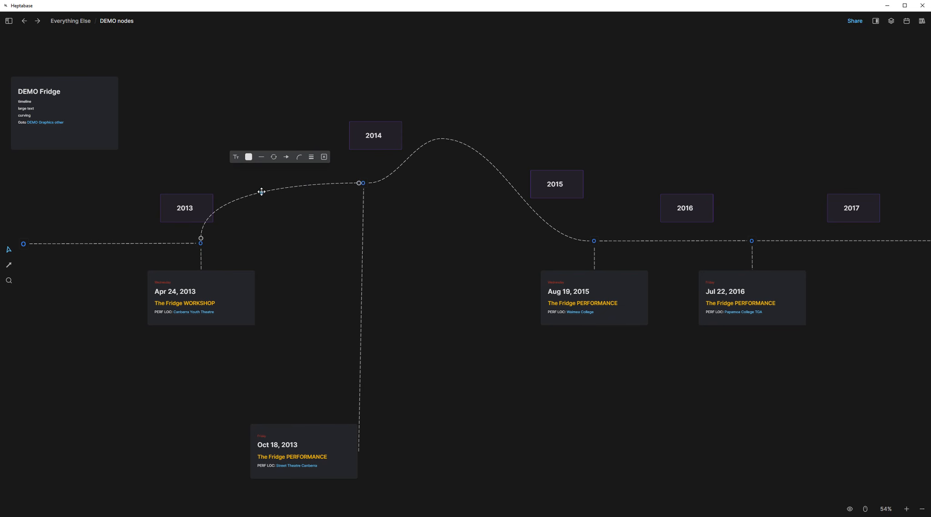
pyautogui.moveTo(262, 192); pyautogui.dragTo(302, 204)
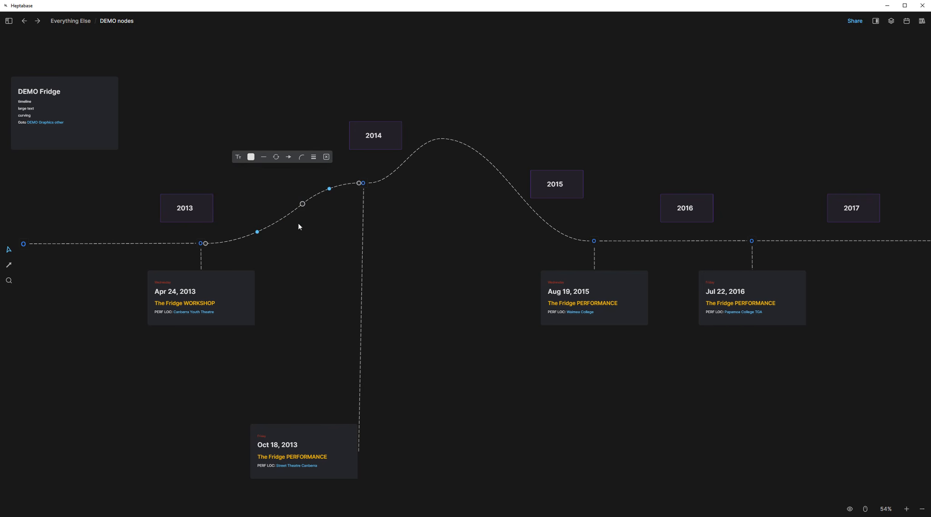
# Reattach the dashed connection to the top edge of the Oct 18, 2013 card and move the card up beneath its node.
pyautogui.click(412, 246)
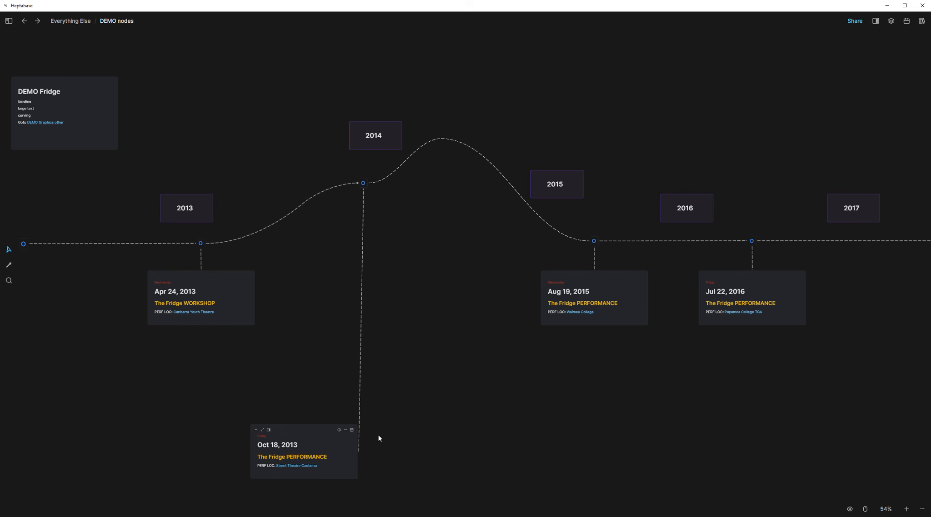
pyautogui.click(360, 391)
pyautogui.click(308, 414)
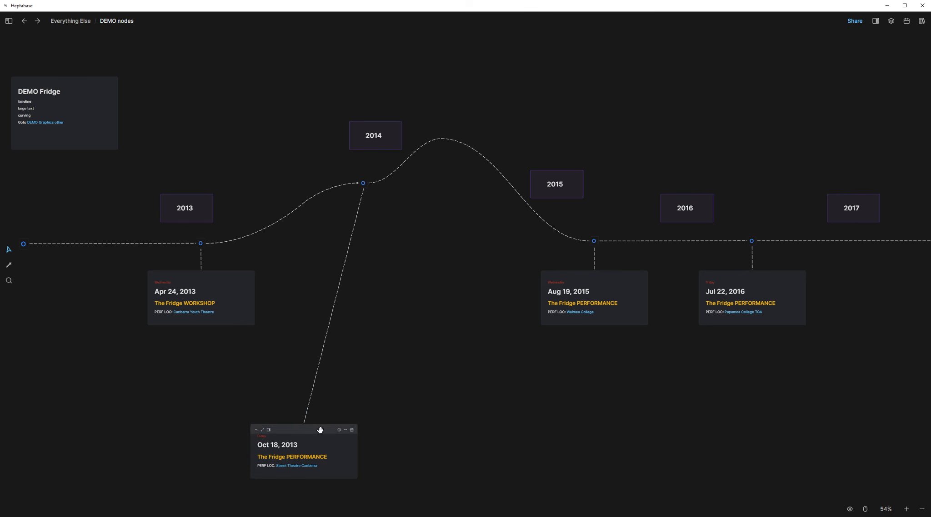
pyautogui.moveTo(321, 424); pyautogui.dragTo(379, 337)
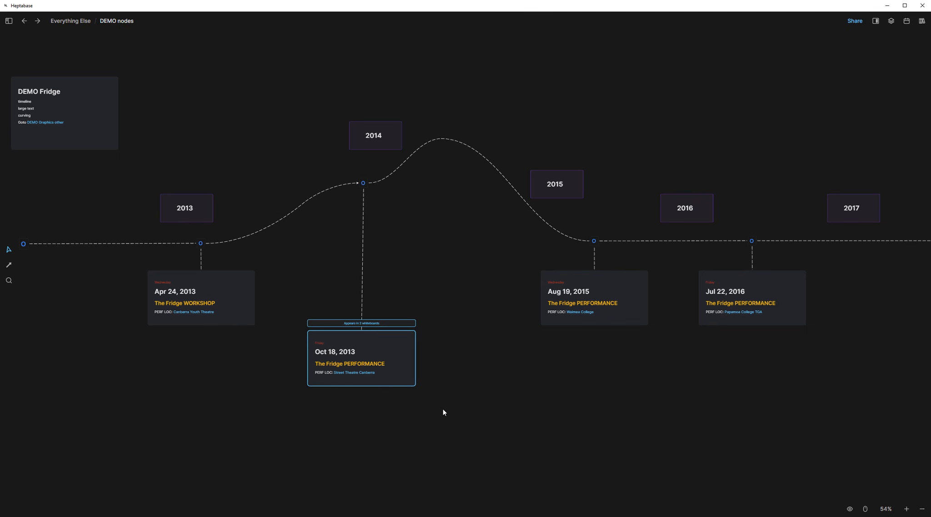
pyautogui.click(460, 413)
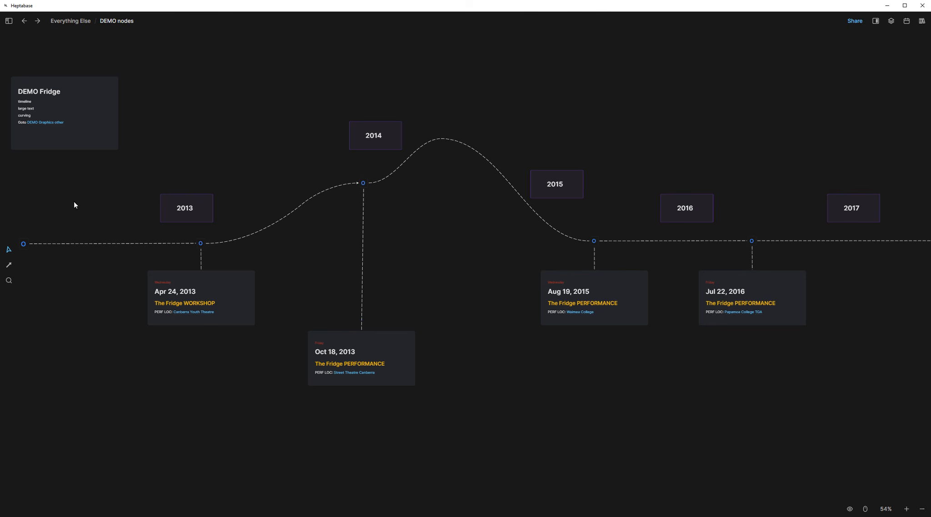
# Follow the DEMO Graphics other link from the DEMO Fridge card and look over the banner, timeline and road graphics.
pyautogui.click(45, 126)
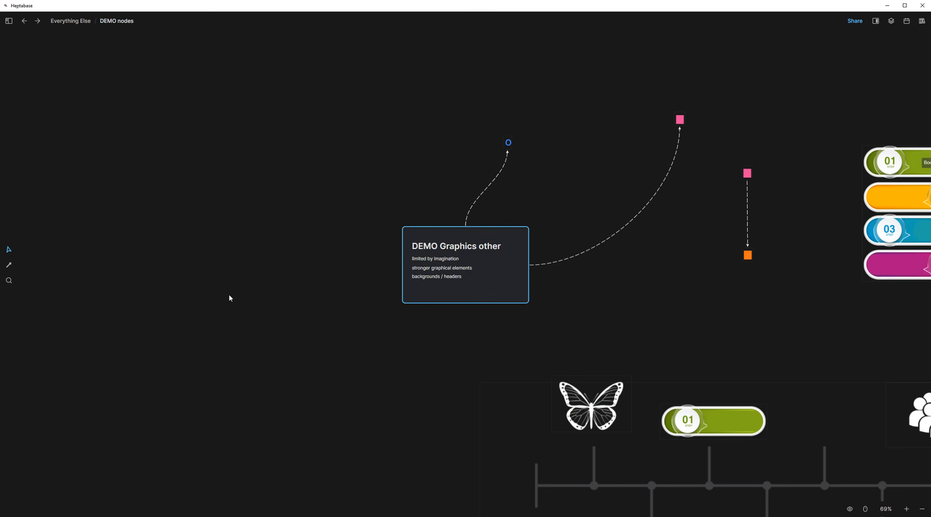
pyautogui.moveTo(331, 309); pyautogui.dragTo(36, 261)
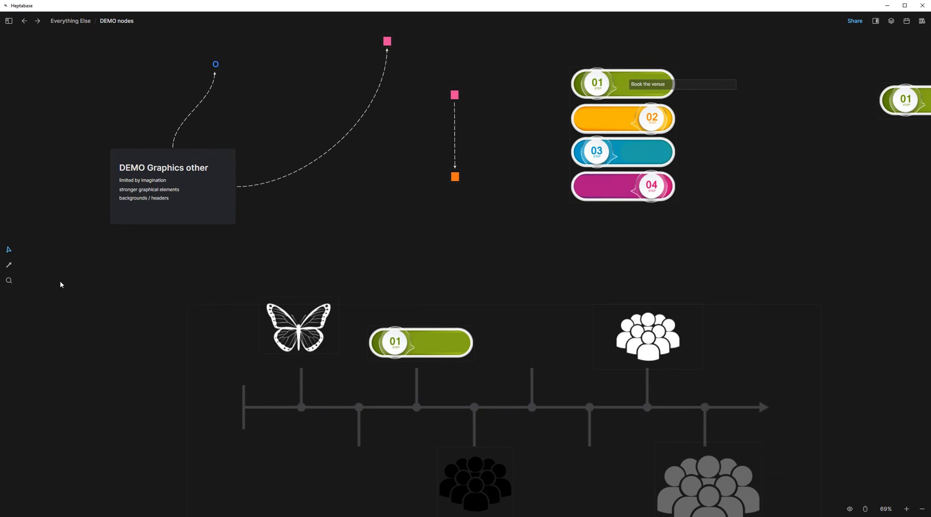
pyautogui.scroll(-1, 55, 282)
pyautogui.scroll(-1, 54, 284)
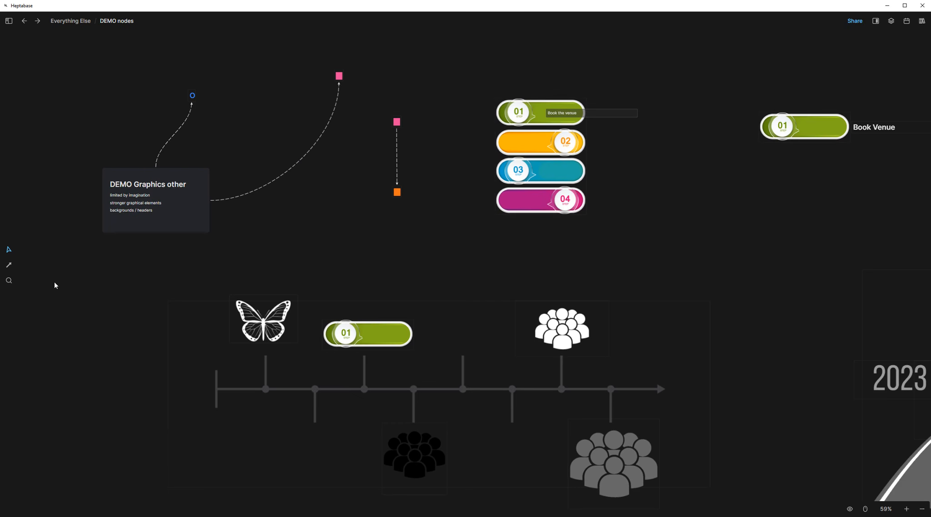
pyautogui.click(564, 335)
pyautogui.click(754, 344)
# Move the "Book the venue" text block off the green 01 banner to empty space and back onto the banner.
pyautogui.moveTo(479, 148); pyautogui.dragTo(357, 219)
pyautogui.scroll(5, 365, 228)
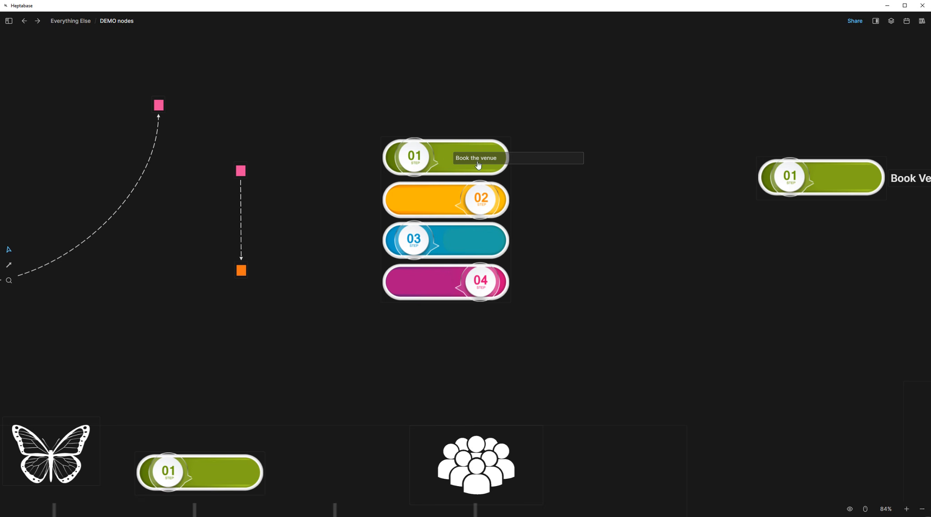
pyautogui.click(538, 159)
pyautogui.moveTo(543, 159); pyautogui.dragTo(630, 160)
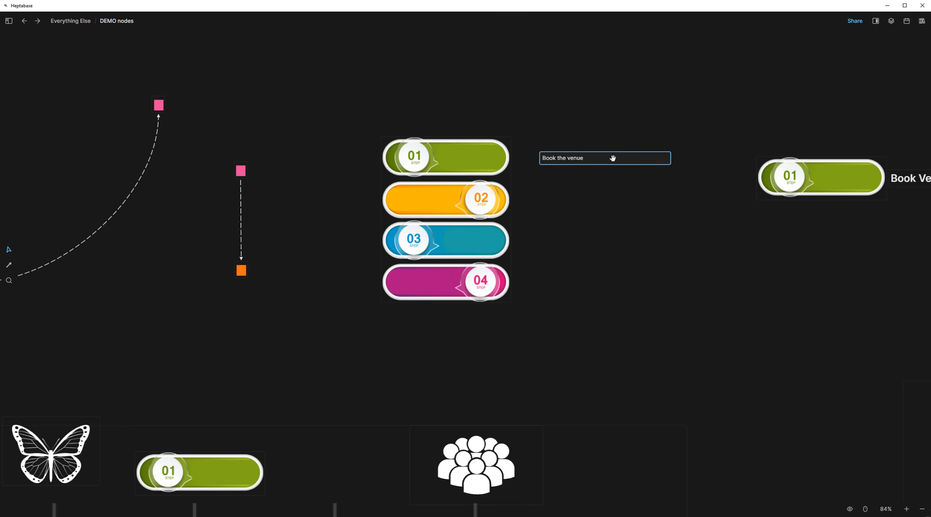
pyautogui.moveTo(621, 158); pyautogui.dragTo(533, 159)
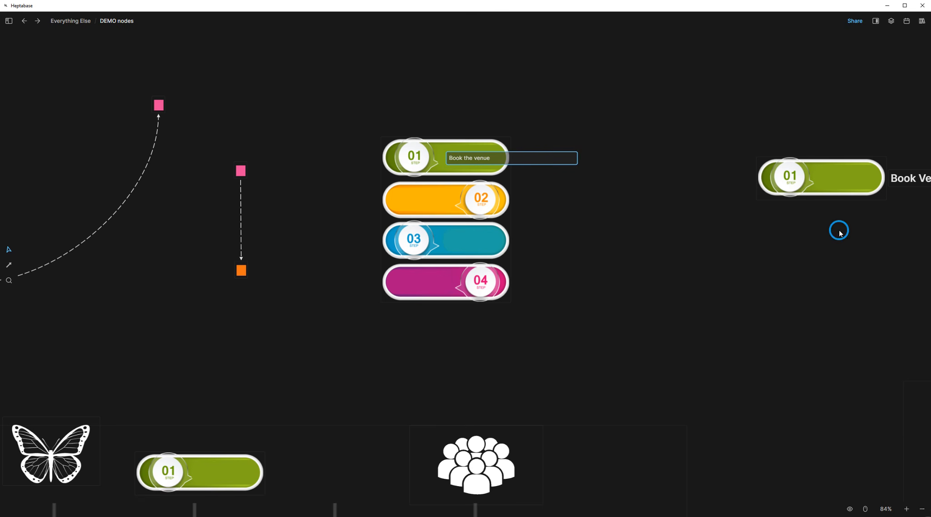
# Move the "Book Venue" text block onto the separate green 01 banner.
pyautogui.moveTo(840, 232); pyautogui.dragTo(605, 220)
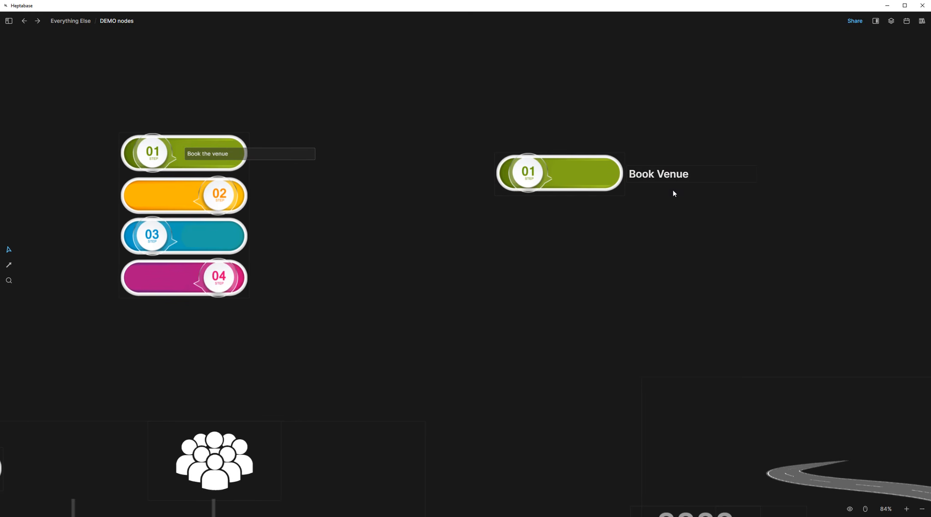
pyautogui.click(668, 176)
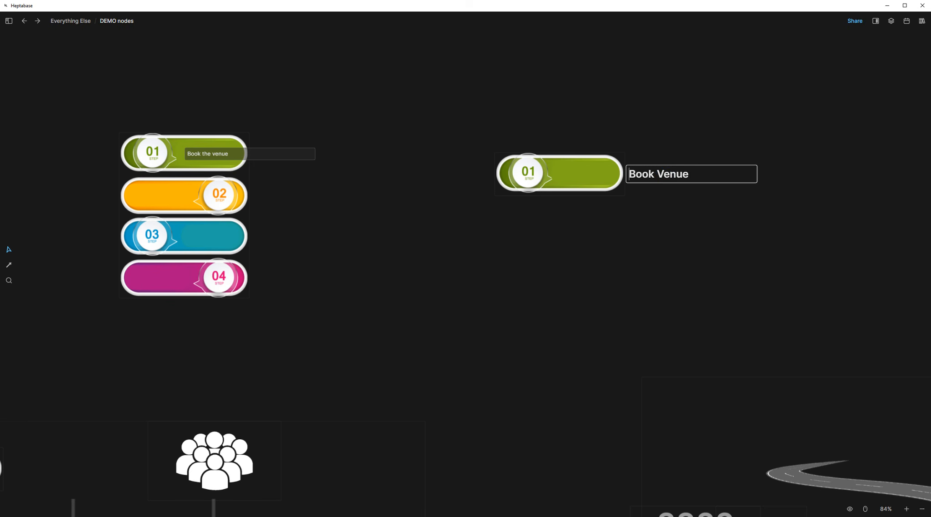
pyautogui.moveTo(666, 176); pyautogui.dragTo(594, 174)
pyautogui.click(549, 269)
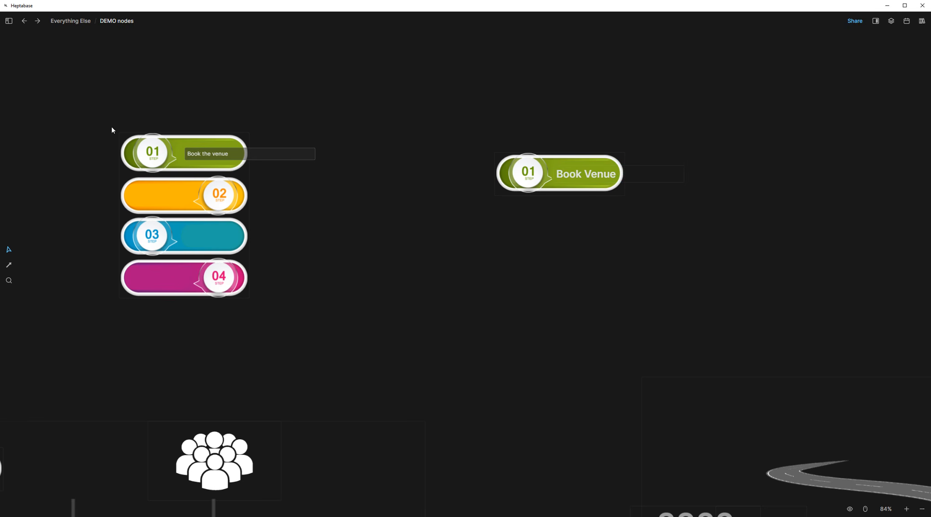
pyautogui.rightClick(283, 155)
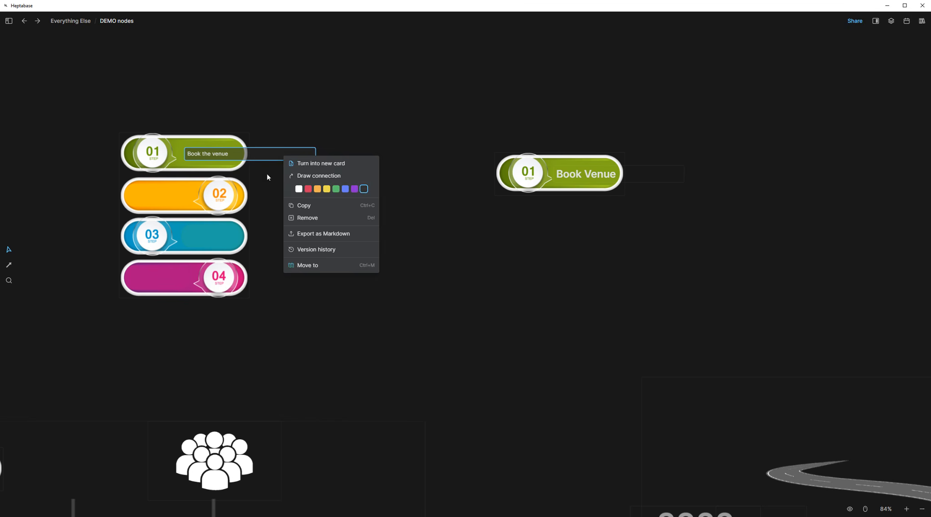
pyautogui.click(261, 157)
pyautogui.click(294, 181)
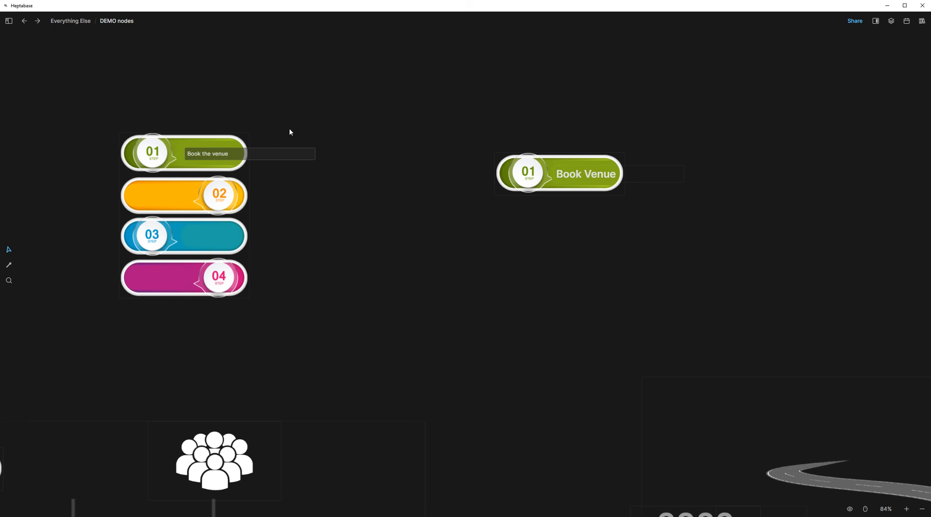
pyautogui.click(650, 177)
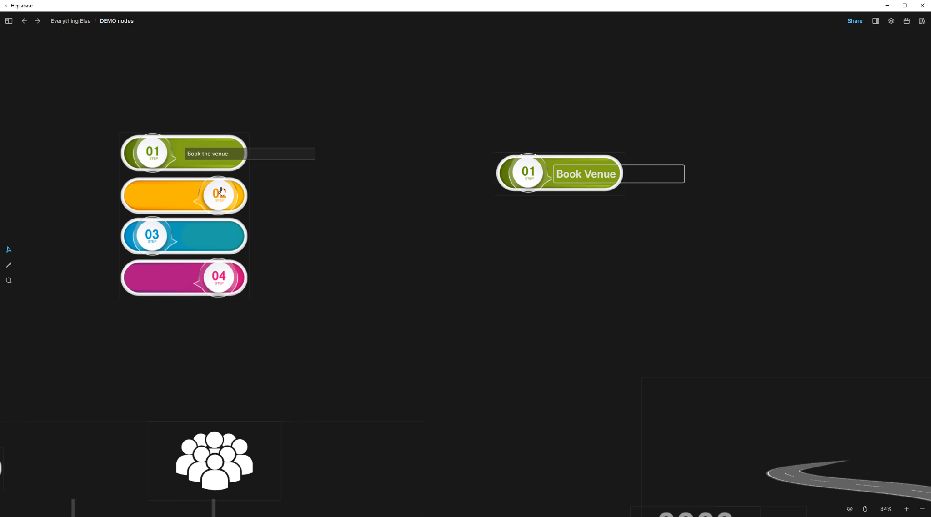
pyautogui.click(427, 231)
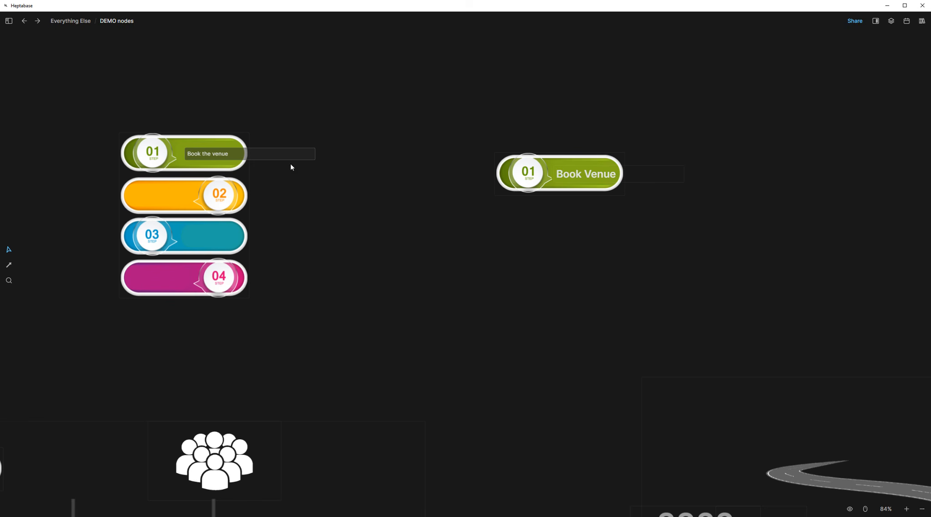
# Format the "Book the venue" text on the four-step banner graphic as Heading 1.
pyautogui.click(207, 155)
pyautogui.moveTo(233, 155); pyautogui.dragTo(184, 150)
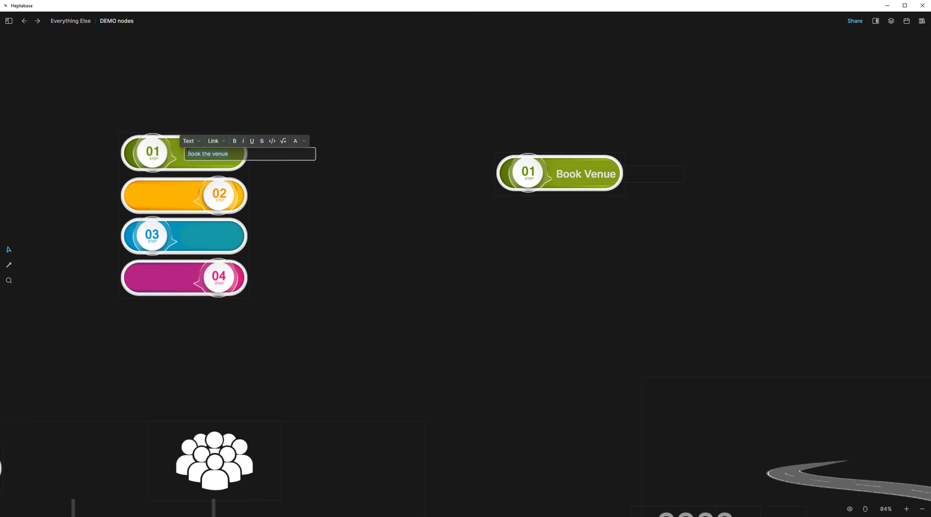
pyautogui.click(191, 141)
pyautogui.click(190, 181)
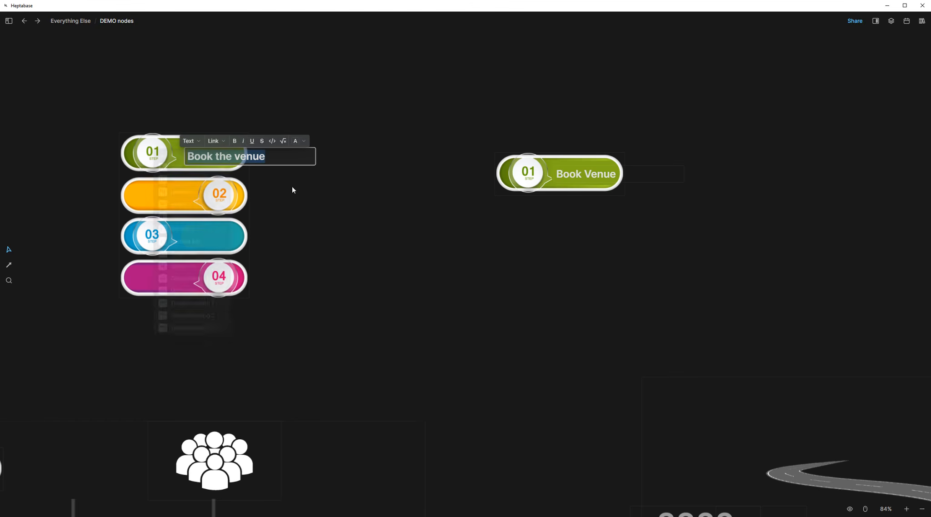
pyautogui.click(354, 198)
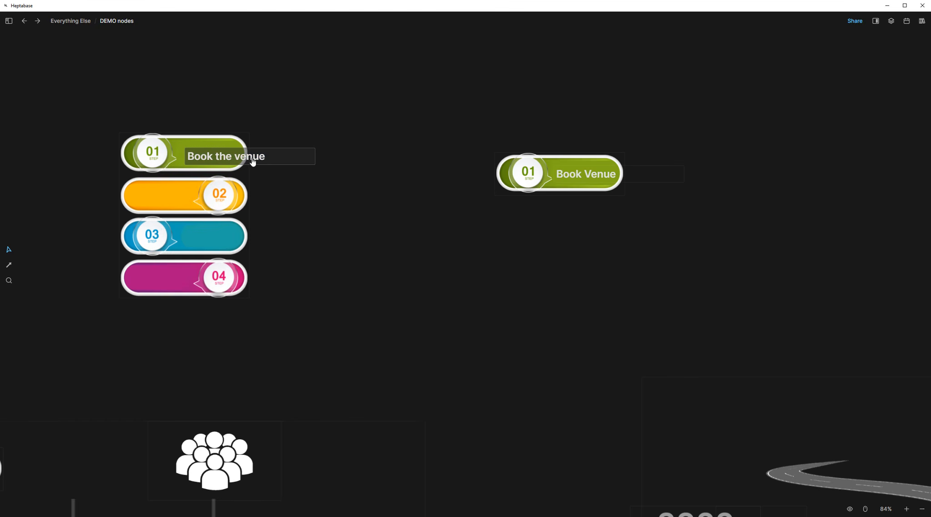
pyautogui.click(202, 147)
pyautogui.click(321, 202)
# Format the "Book the venue" text as Heading 2 and shift it slightly left on the green banner.
pyautogui.moveTo(263, 155); pyautogui.dragTo(186, 155)
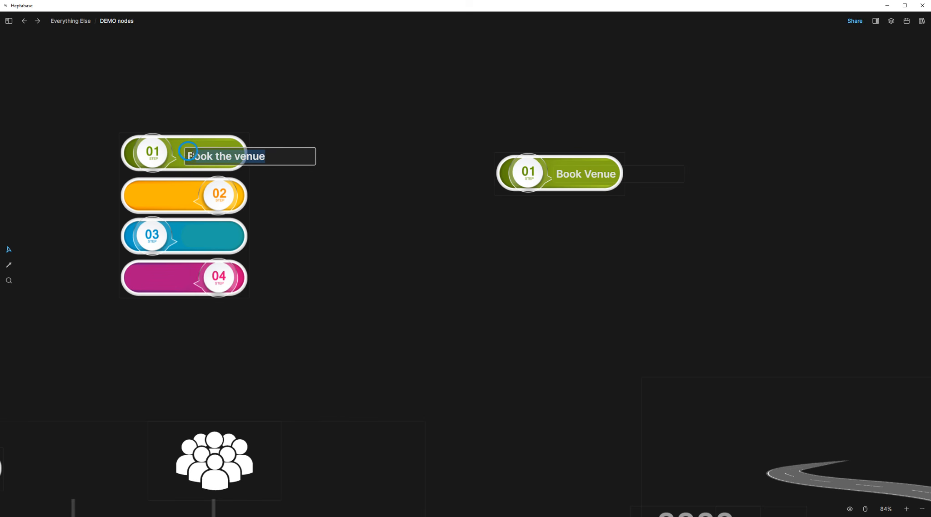
pyautogui.click(211, 142)
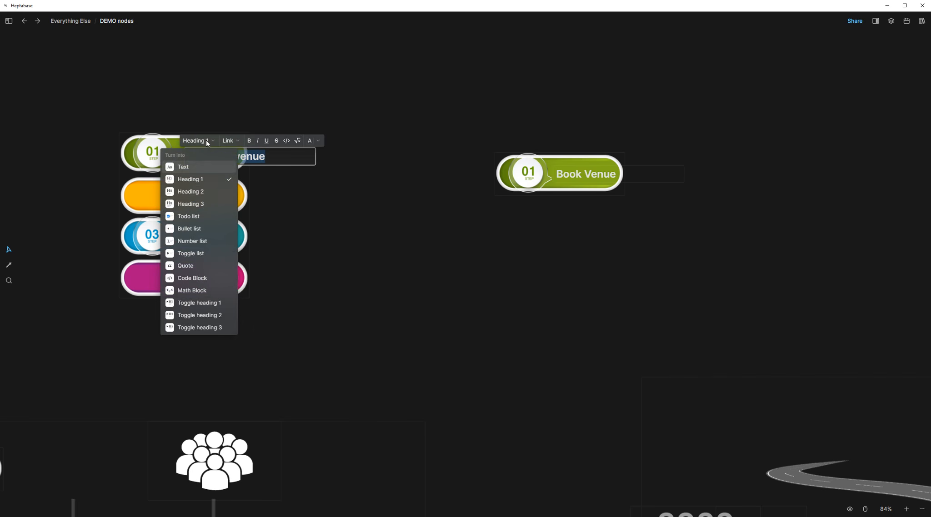
pyautogui.click(193, 189)
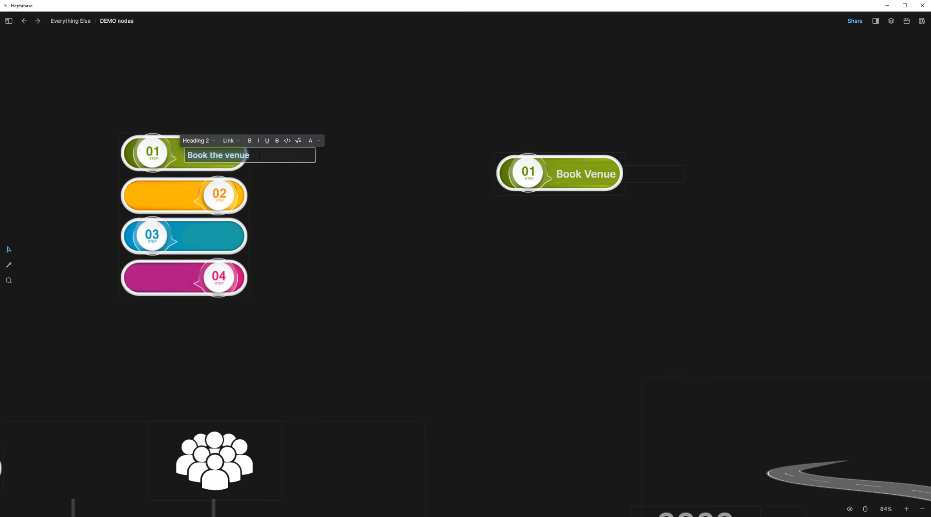
pyautogui.click(306, 181)
pyautogui.moveTo(234, 153); pyautogui.dragTo(227, 151)
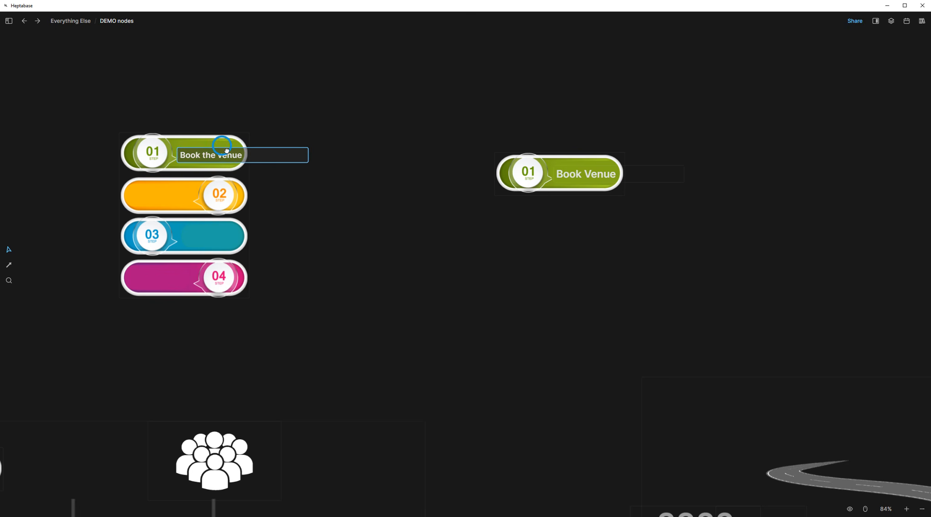
# Enlarge the four-step banner image and shift the "Book the venue" text left to fit inside the green banner.
pyautogui.click(127, 144)
pyautogui.moveTo(121, 160); pyautogui.dragTo(92, 159)
pyautogui.click(270, 160)
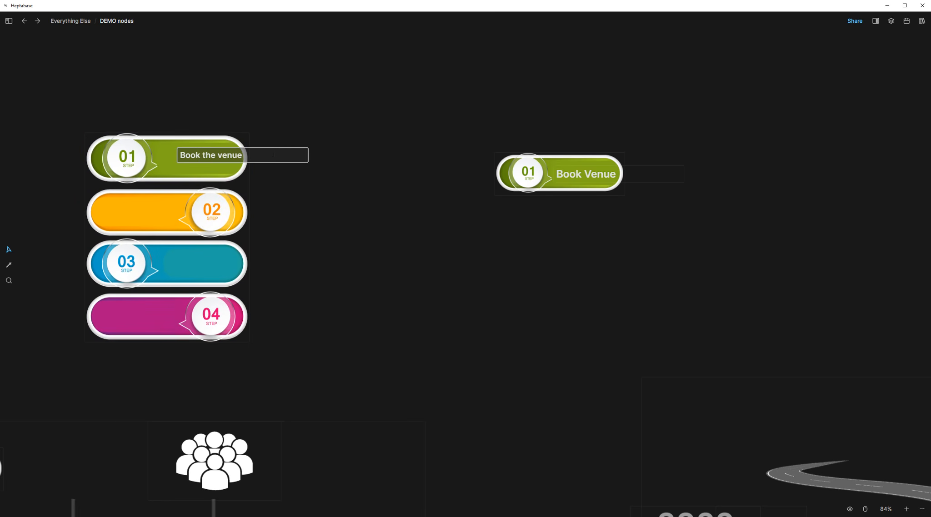
pyautogui.moveTo(278, 154); pyautogui.dragTo(268, 153)
pyautogui.click(314, 191)
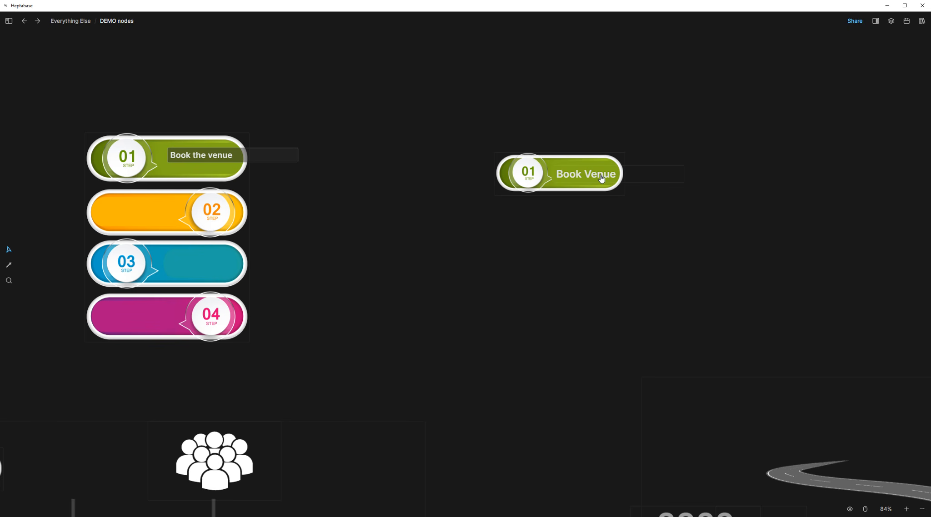
# Move the "Book Venue" text block off the separate green 01 banner to just above it.
pyautogui.moveTo(601, 179); pyautogui.dragTo(582, 125)
pyautogui.click(505, 244)
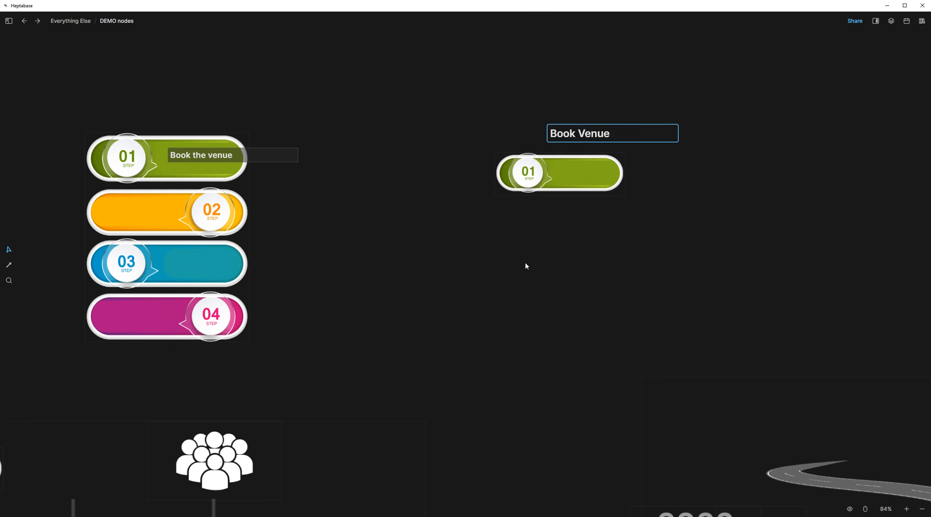
# Move the 2022 label on the road graphic up and to the right, away from the red map pin.
pyautogui.scroll(-3, 526, 264)
pyautogui.moveTo(568, 274); pyautogui.dragTo(303, 159)
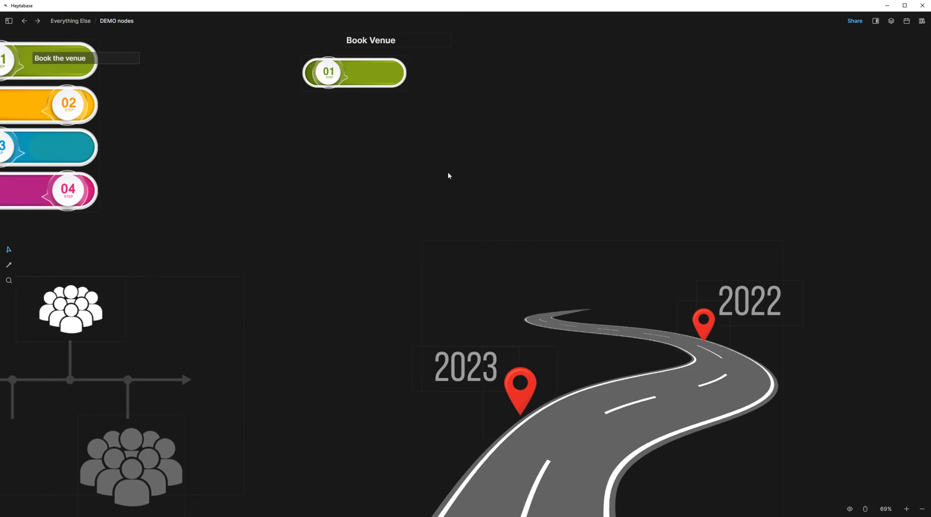
pyautogui.scroll(-2, 370, 190)
pyautogui.moveTo(357, 244); pyautogui.dragTo(299, 182)
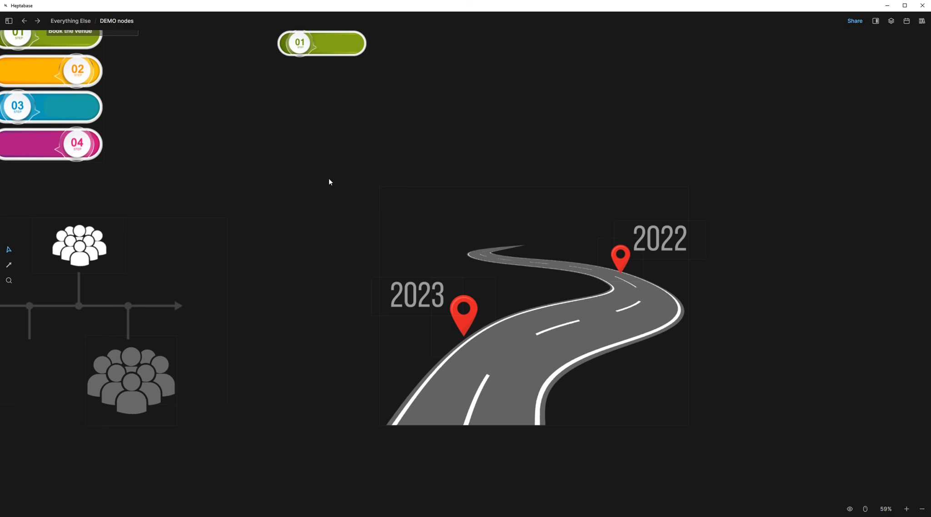
pyautogui.click(666, 238)
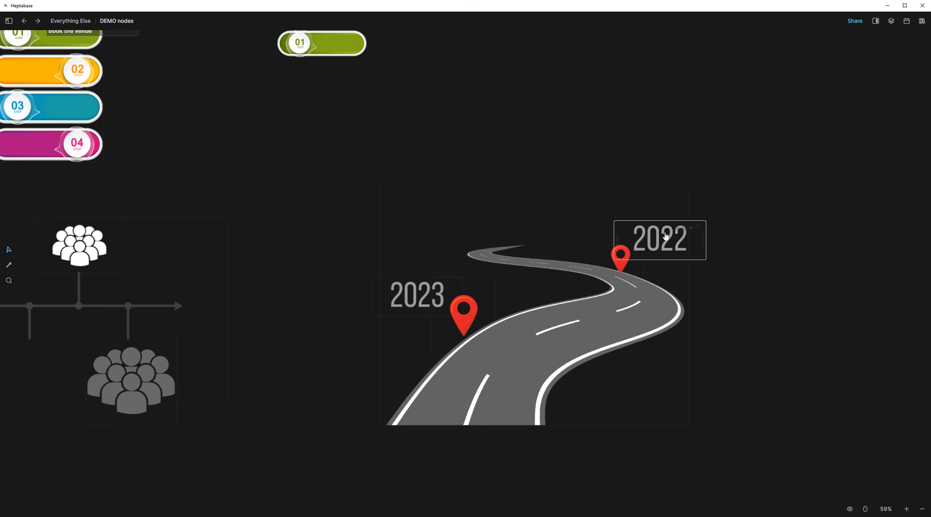
pyautogui.moveTo(657, 227)
pyautogui.mouseDown()
pyautogui.moveTo(694, 198)
pyautogui.moveTo(654, 232)
pyautogui.moveTo(506, 292)
pyautogui.moveTo(631, 234)
pyautogui.moveTo(658, 236)
pyautogui.moveTo(657, 227)
pyautogui.mouseUp()
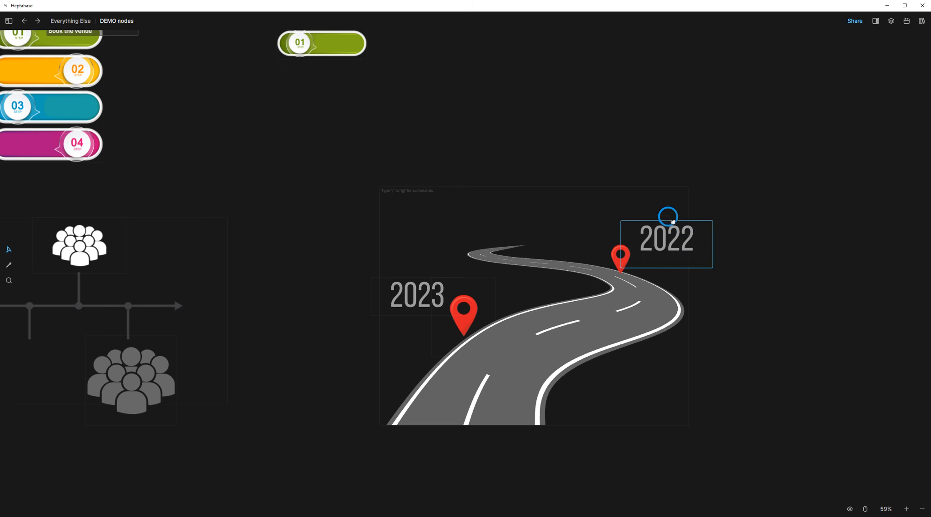
pyautogui.moveTo(667, 215)
pyautogui.mouseDown()
pyautogui.moveTo(753, 196)
pyautogui.moveTo(801, 200)
pyautogui.moveTo(685, 221)
pyautogui.mouseUp()
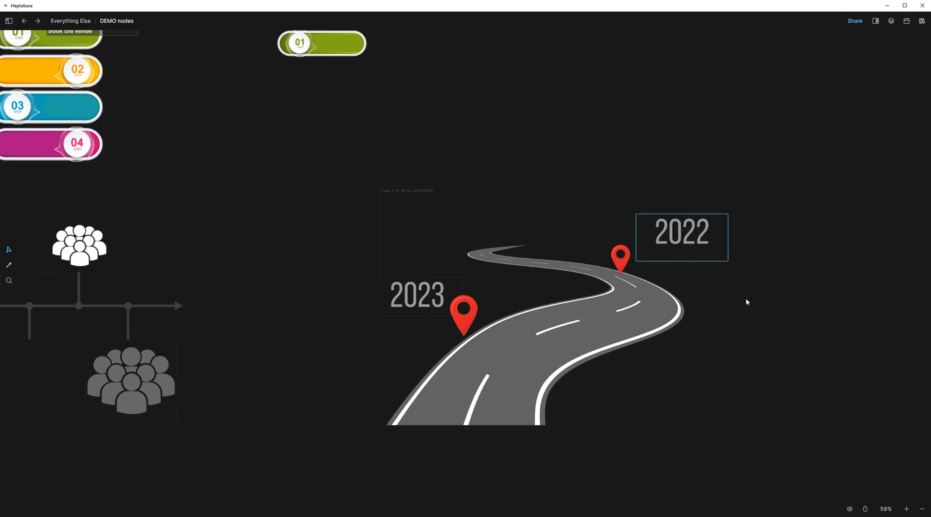
pyautogui.click(758, 272)
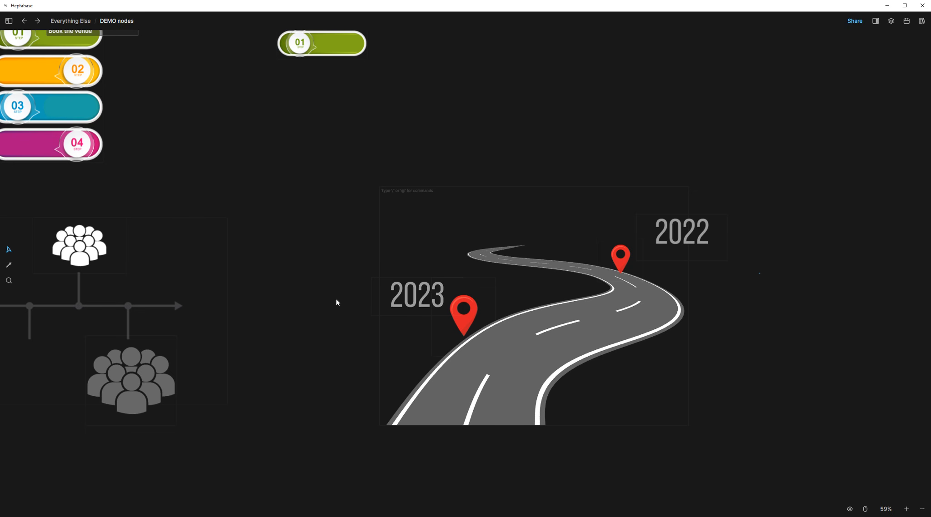
pyautogui.scroll(-3, 318, 276)
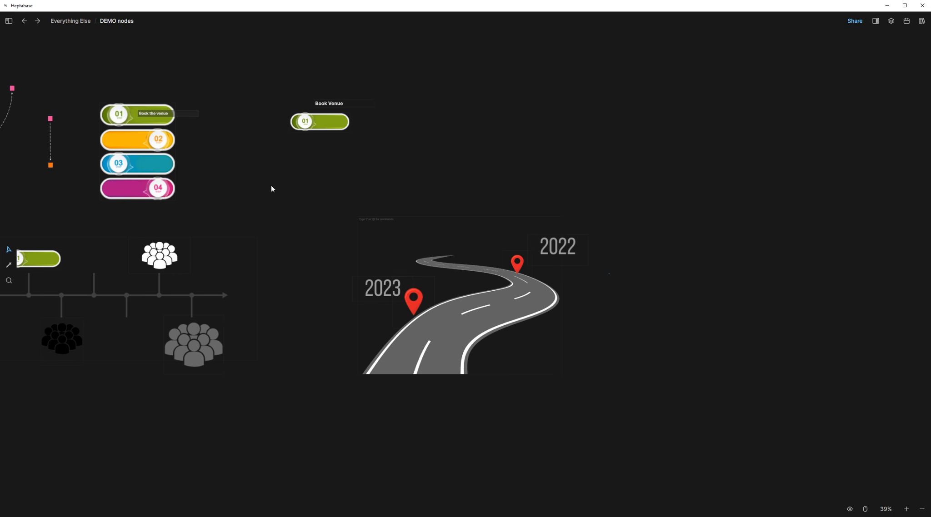
pyautogui.moveTo(259, 174); pyautogui.dragTo(519, 176)
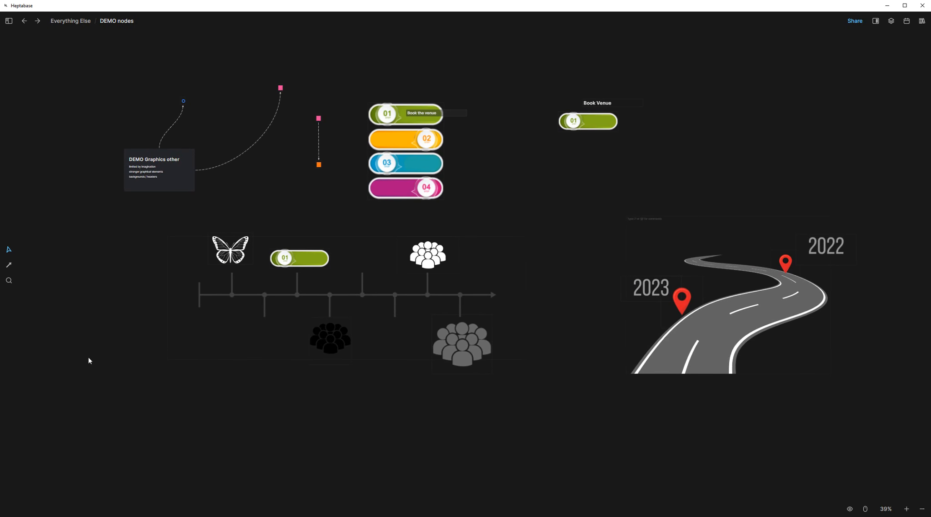
# Examine the planner and column-layout images on the whiteboard, then all of its demo sections in one overview.
pyautogui.moveTo(73, 257); pyautogui.dragTo(607, 102)
pyautogui.scroll(-3, 536, 182)
pyautogui.moveTo(534, 164); pyautogui.dragTo(509, 162)
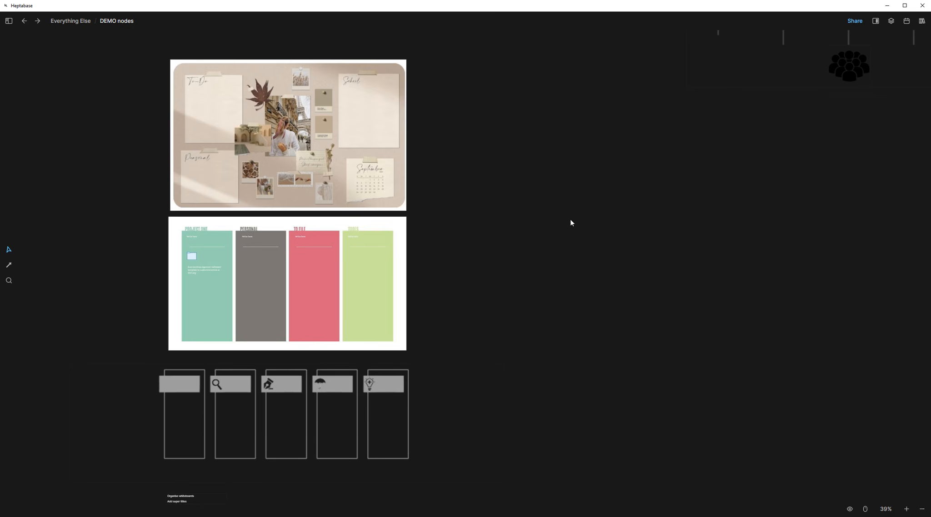
pyautogui.moveTo(656, 187); pyautogui.dragTo(598, 209)
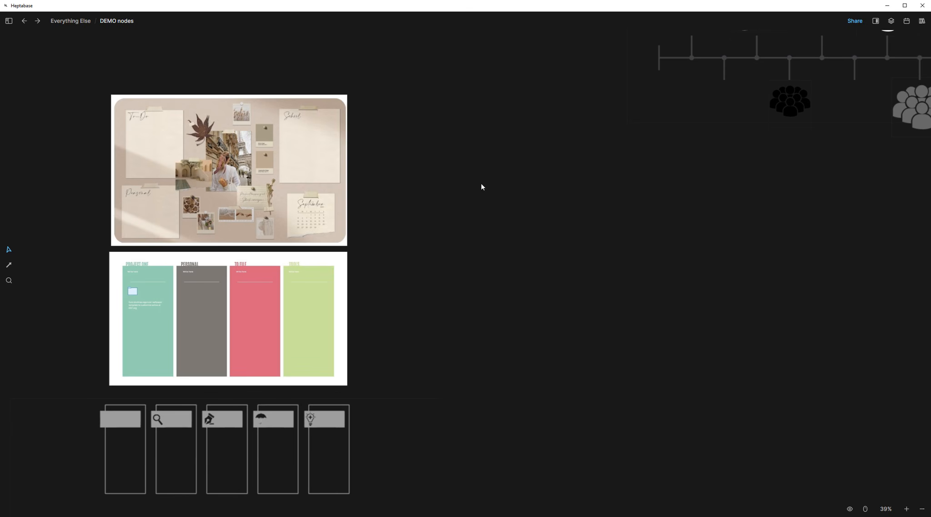
pyautogui.scroll(-5, 504, 180)
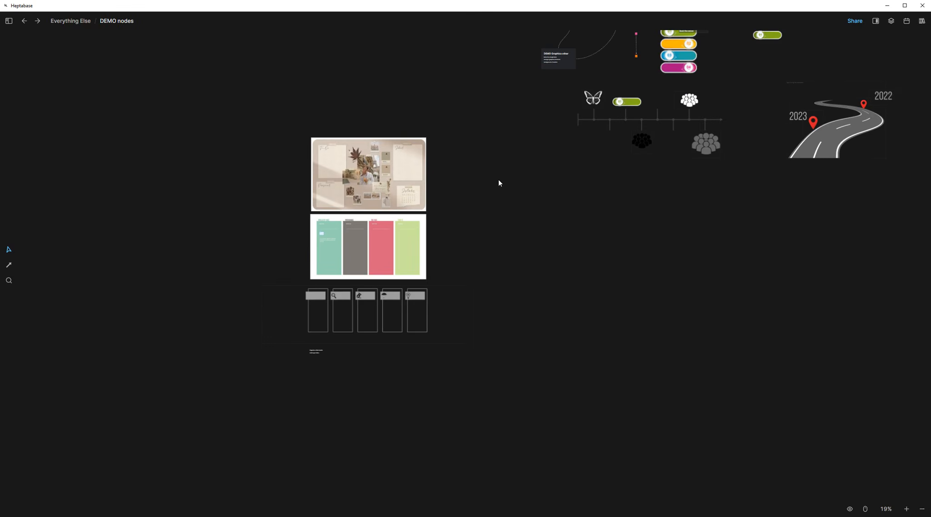
pyautogui.click(671, 259)
pyautogui.moveTo(671, 259); pyautogui.dragTo(391, 373)
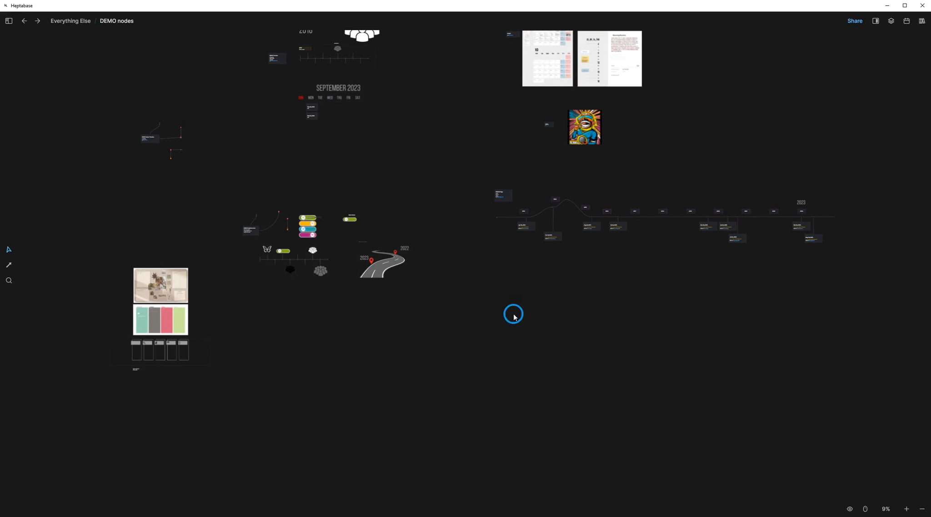
pyautogui.moveTo(513, 314); pyautogui.dragTo(494, 362)
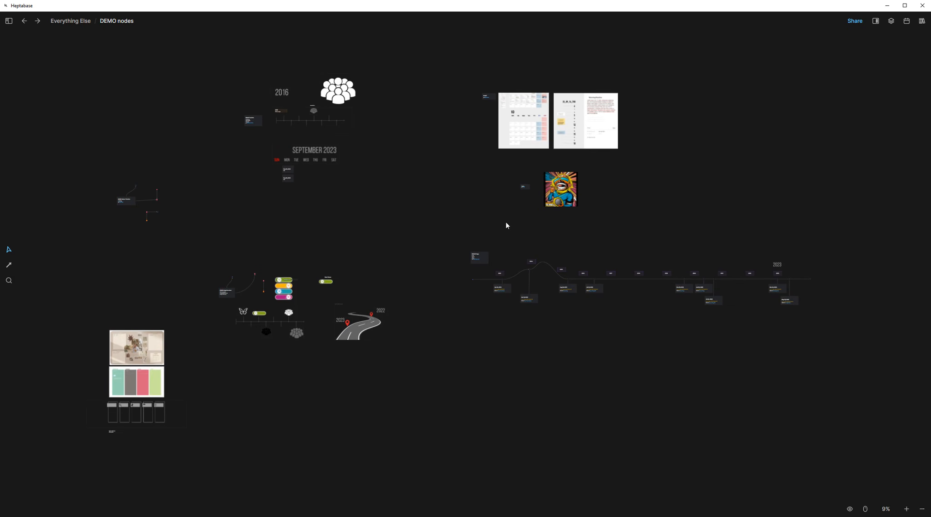
# Follow the START link in the DEMO 00 card beside the comic-style image.
pyautogui.scroll(5, 520, 207)
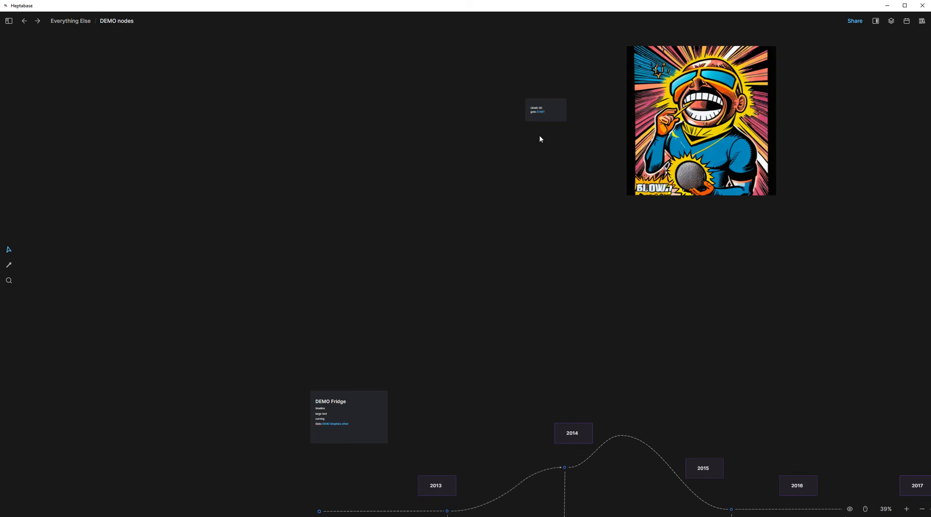
pyautogui.scroll(5, 530, 135)
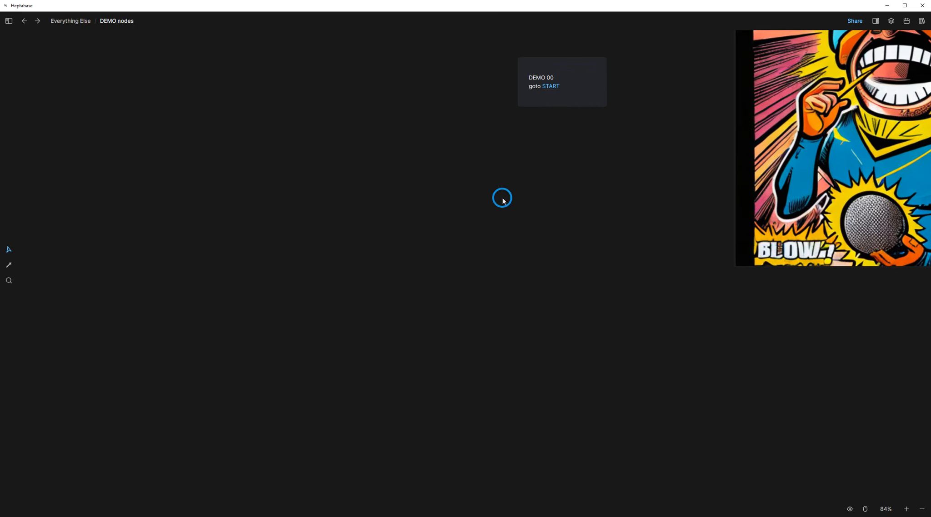
pyautogui.moveTo(502, 199); pyautogui.dragTo(466, 253)
pyautogui.scroll(1, 501, 221)
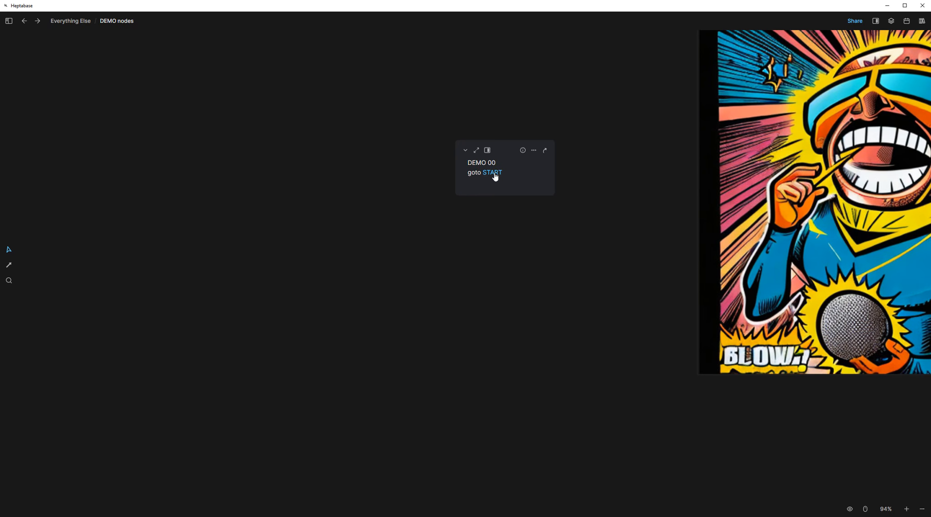
pyautogui.click(493, 172)
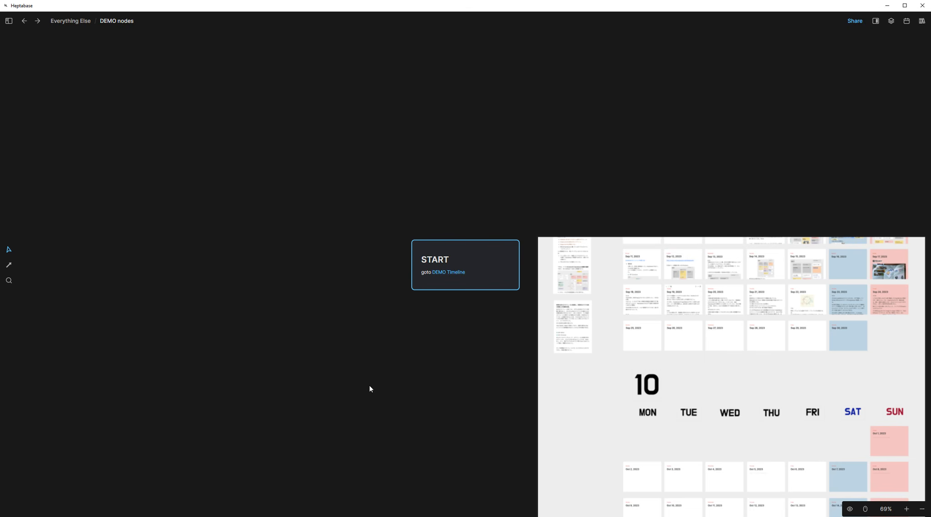
# Follow the DEMO Timeline link in the START card and bring its timeline and September 2023 calendar into view.
pyautogui.moveTo(369, 322); pyautogui.dragTo(277, 157)
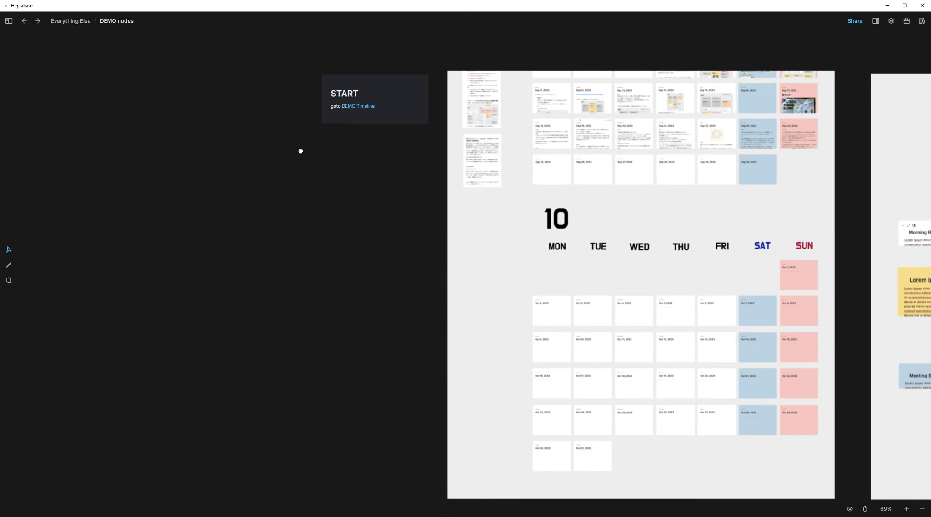
pyautogui.click(363, 110)
pyautogui.click(363, 109)
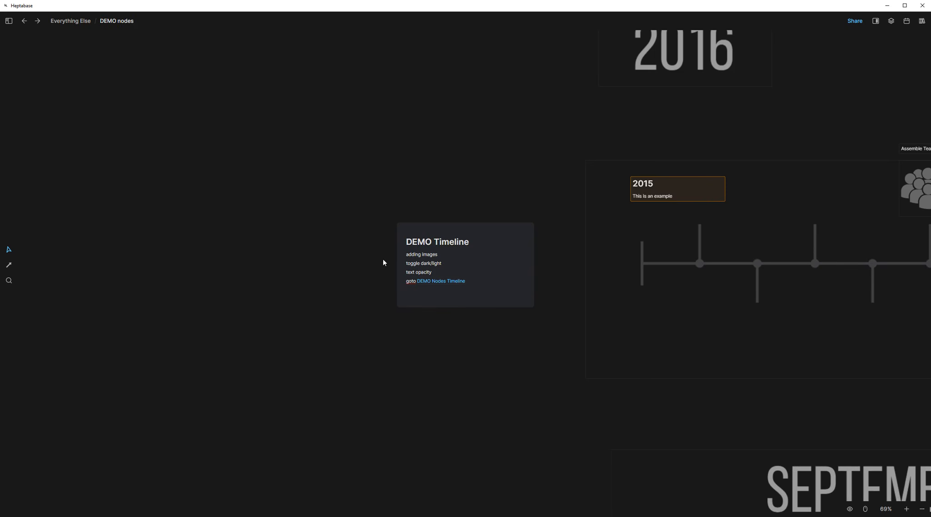
pyautogui.moveTo(499, 341); pyautogui.dragTo(216, 357)
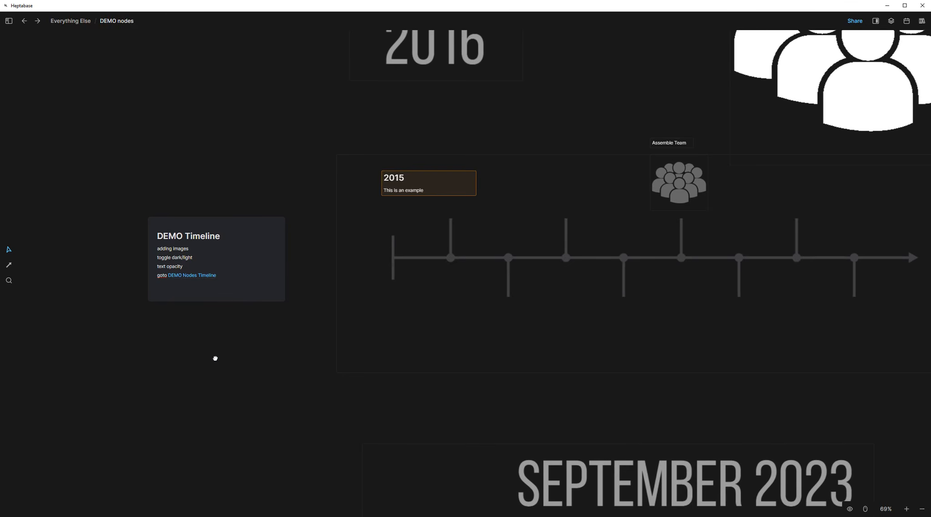
pyautogui.scroll(-2, 216, 359)
pyautogui.scroll(-3, 217, 356)
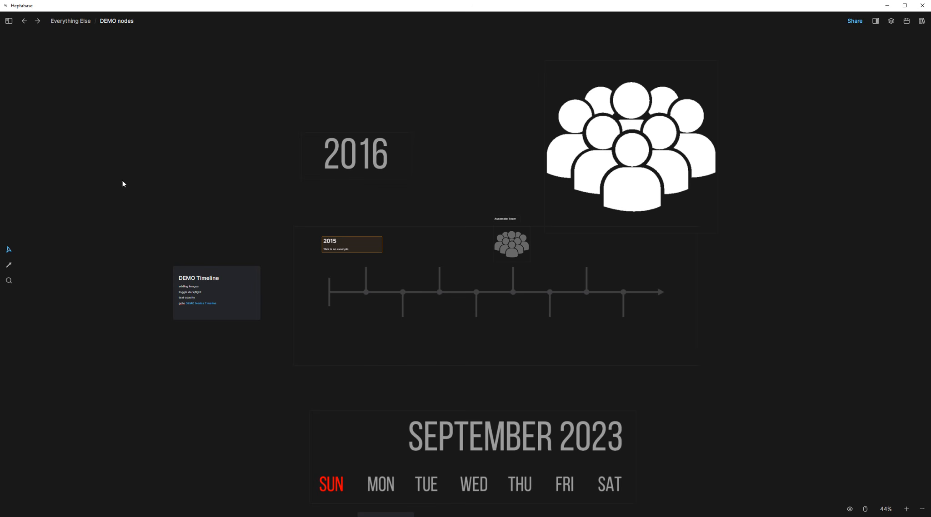
pyautogui.scroll(-2, 120, 179)
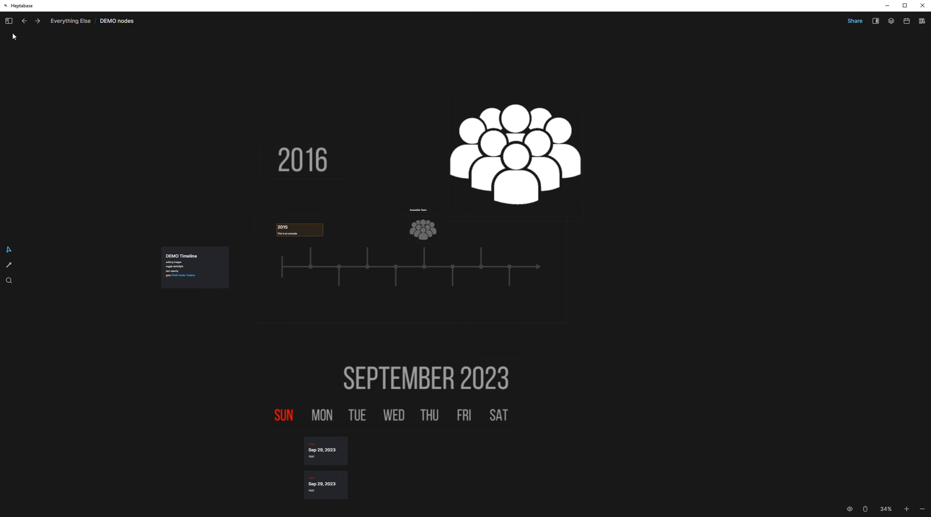
# Open the Book01 Forced Migration + Six Polar Bears CCTA 2019 whiteboard from Library: Playwriting Notebooks on the map, and hide the sidebar.
pyautogui.click(9, 21)
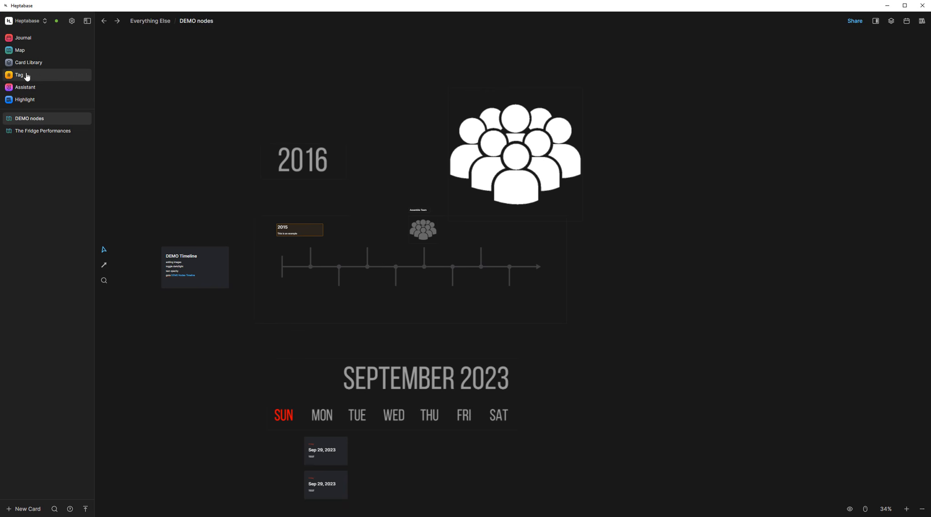
pyautogui.click(27, 50)
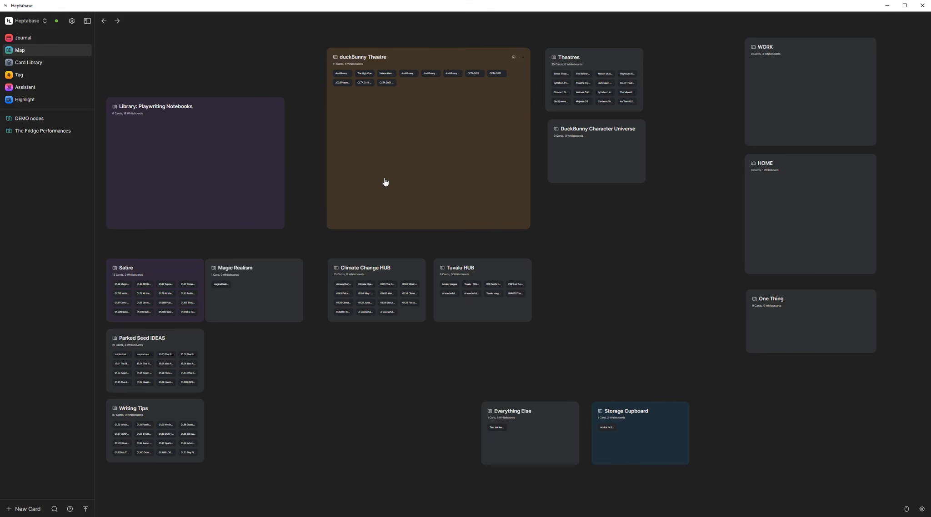
pyautogui.click(247, 163)
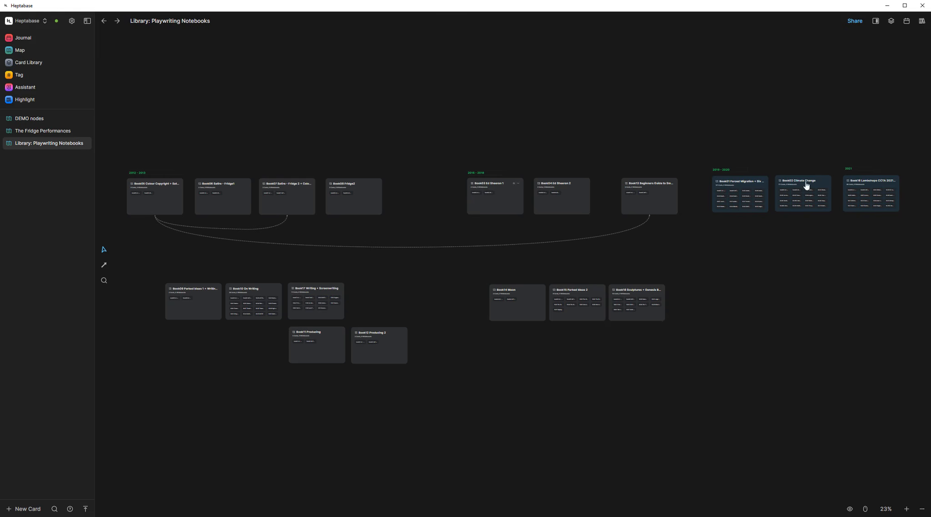
pyautogui.click(744, 182)
pyautogui.doubleClick(739, 183)
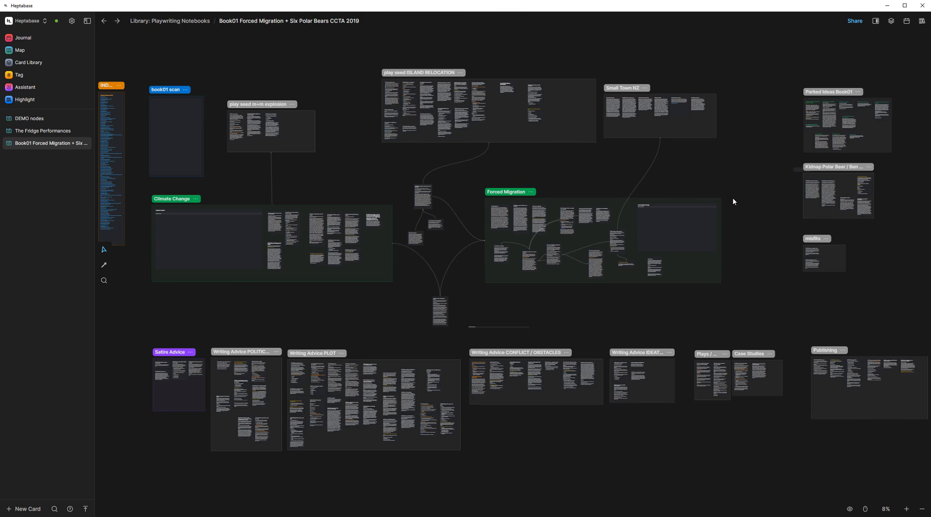
pyautogui.click(87, 21)
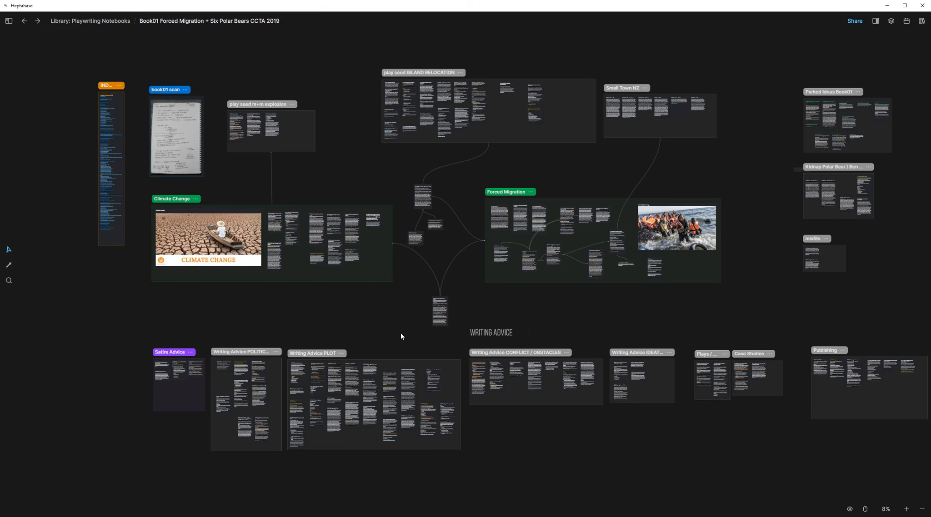
# Examine the Climate Change, Forced Migration and Writing Advice areas of the Book01 whiteboard, up close and as a whole.
pyautogui.moveTo(231, 314); pyautogui.dragTo(150, 312)
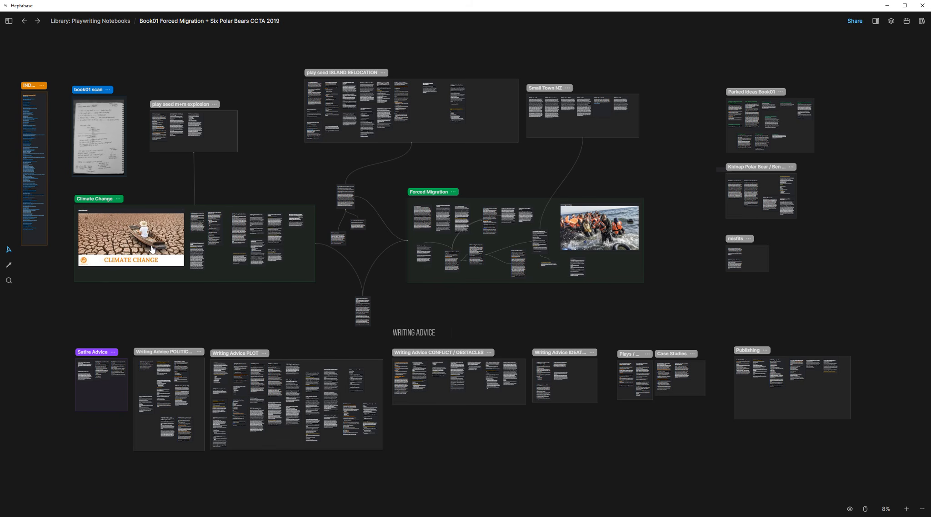
pyautogui.scroll(5, 152, 250)
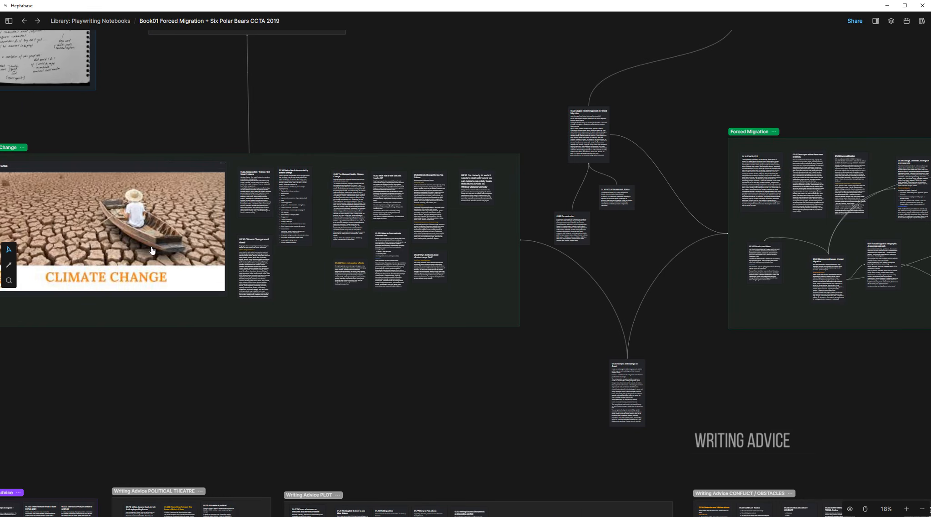
pyautogui.scroll(-5, 136, 218)
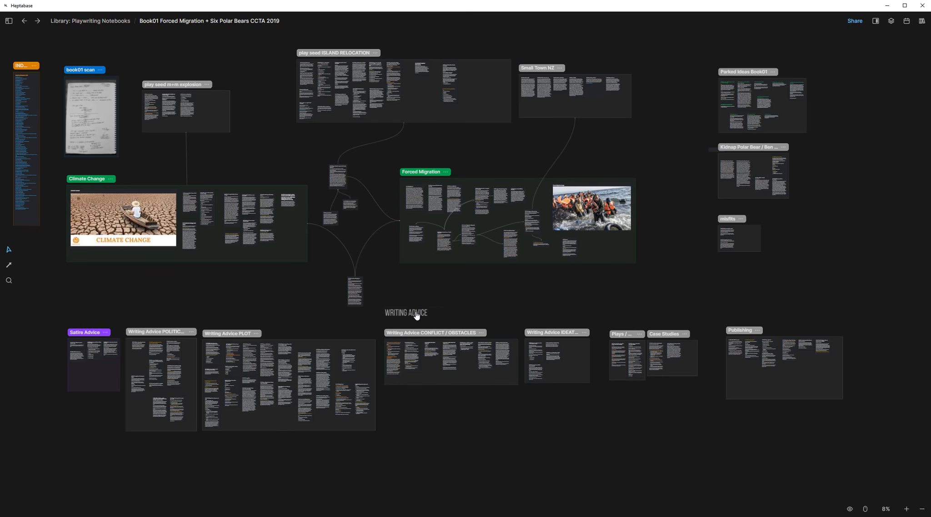
pyautogui.moveTo(444, 311); pyautogui.dragTo(460, 294)
pyautogui.scroll(-3, 288, 315)
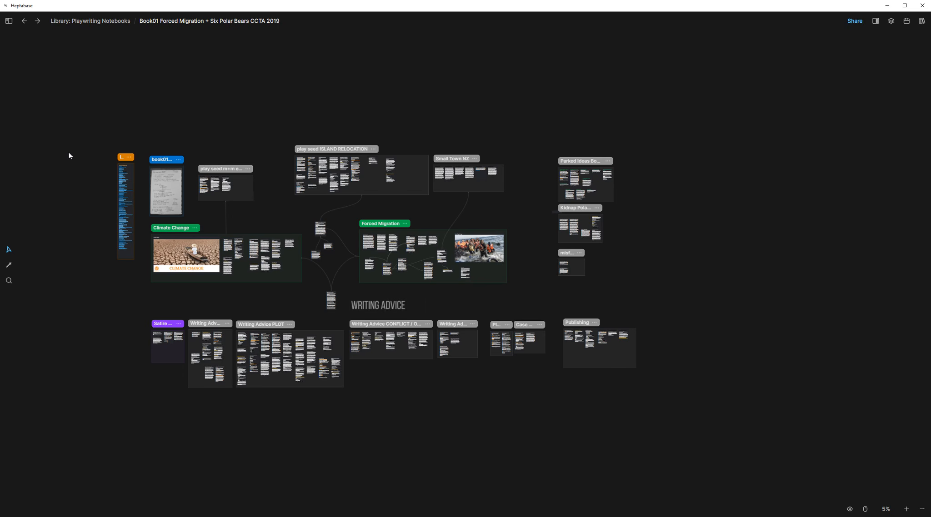
# Show the sidebar, return to the DEMO nodes whiteboard and bring all its demo sections into view.
pyautogui.click(9, 21)
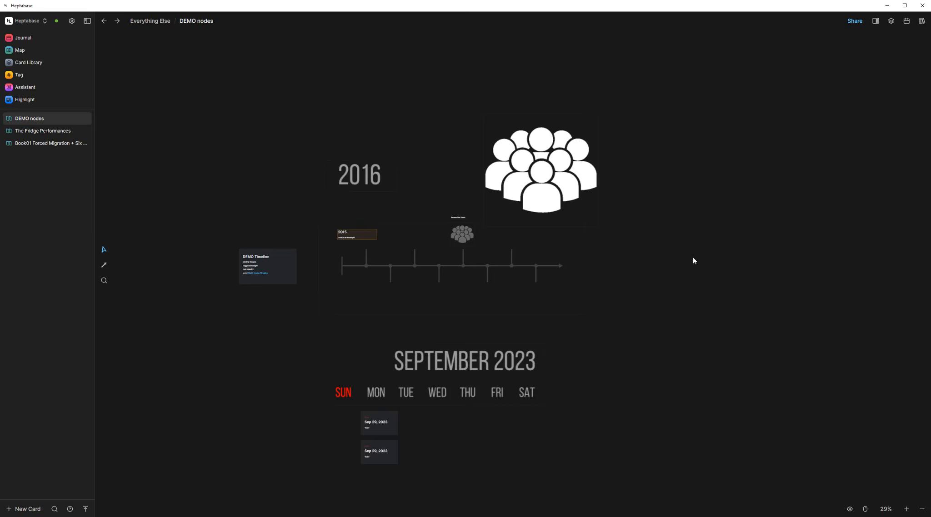
pyautogui.scroll(-6, 694, 260)
pyautogui.moveTo(713, 320); pyautogui.dragTo(437, 194)
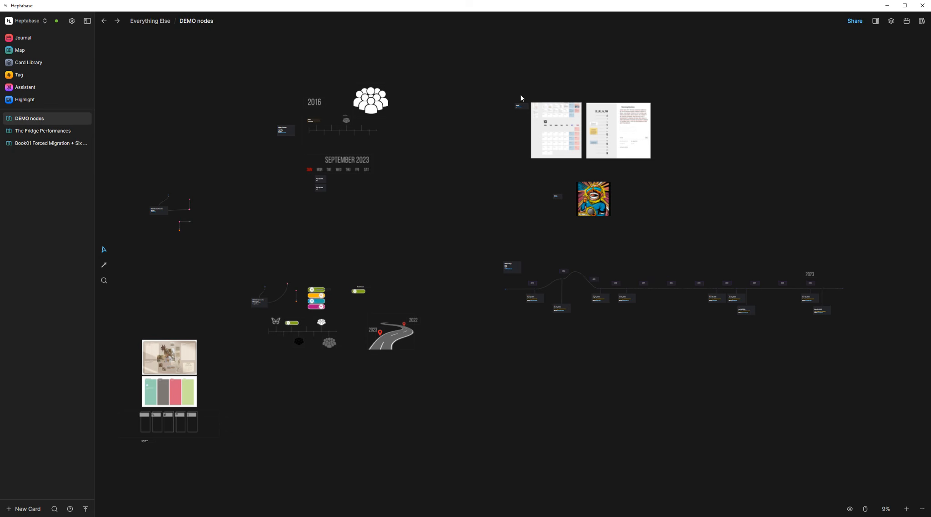